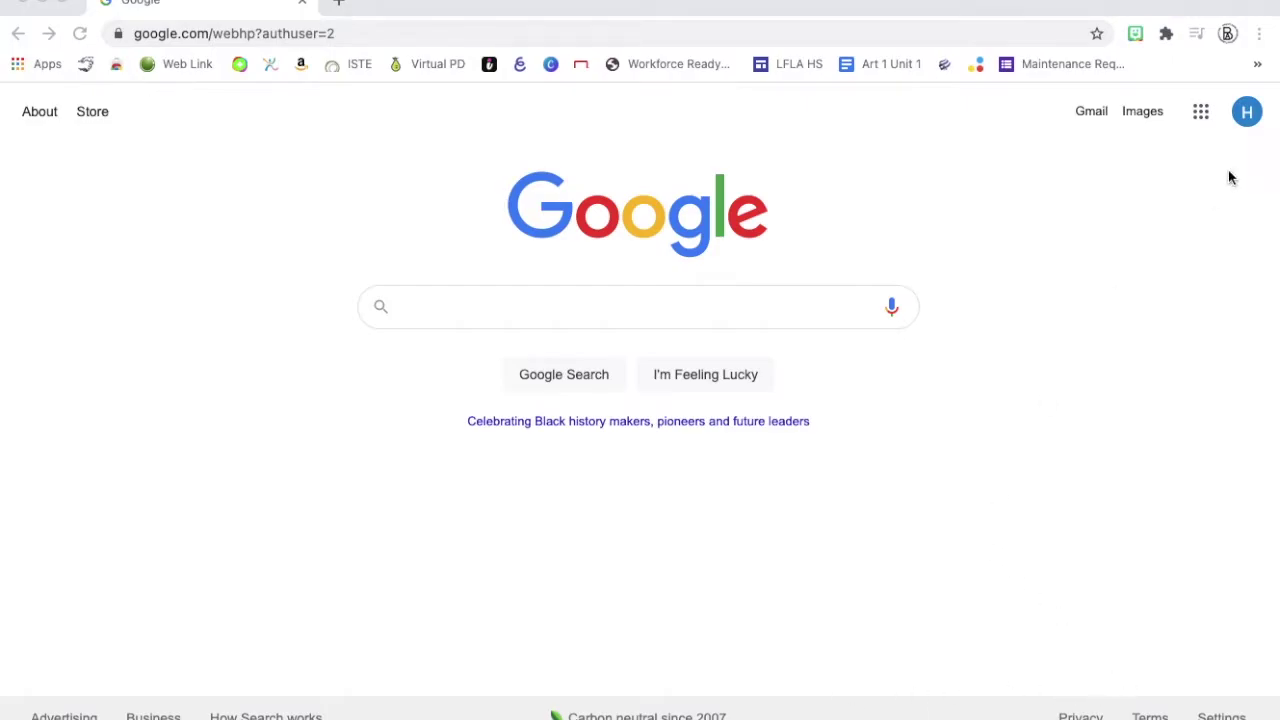
# Open Google Drive from the Google apps and create a new Google Sites site.
pyautogui.click(1200, 114)
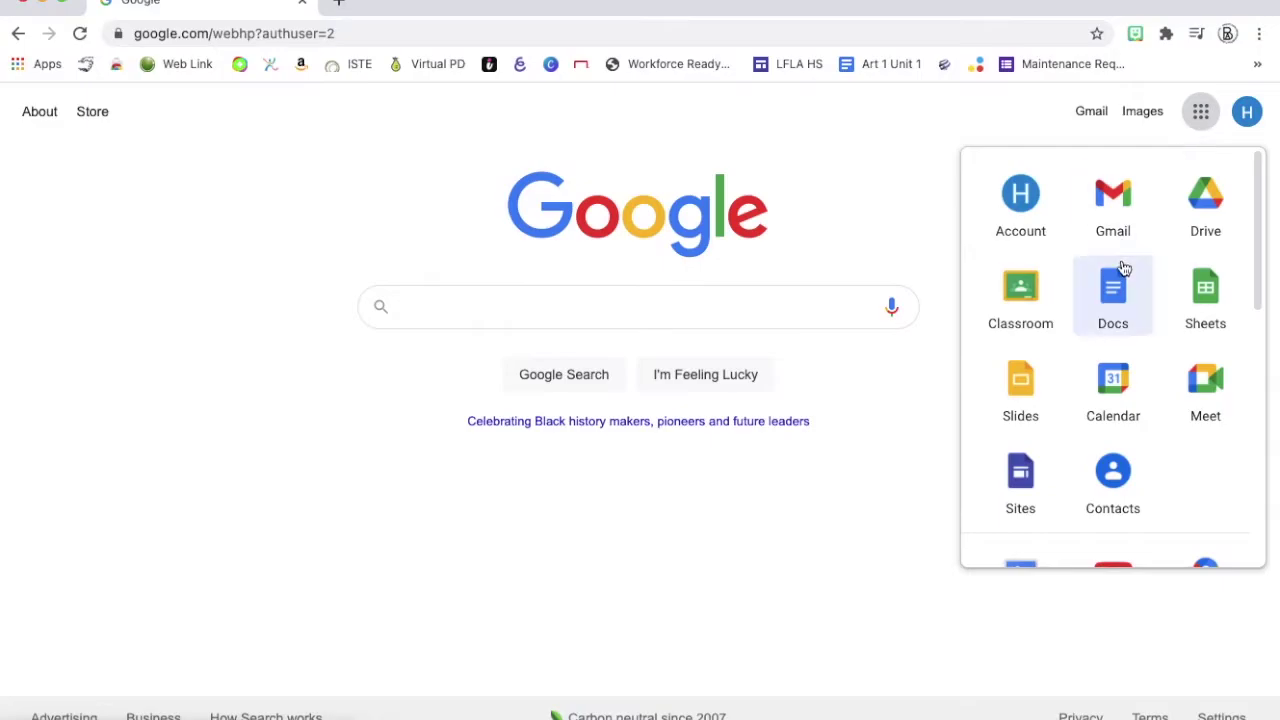
pyautogui.click(1203, 190)
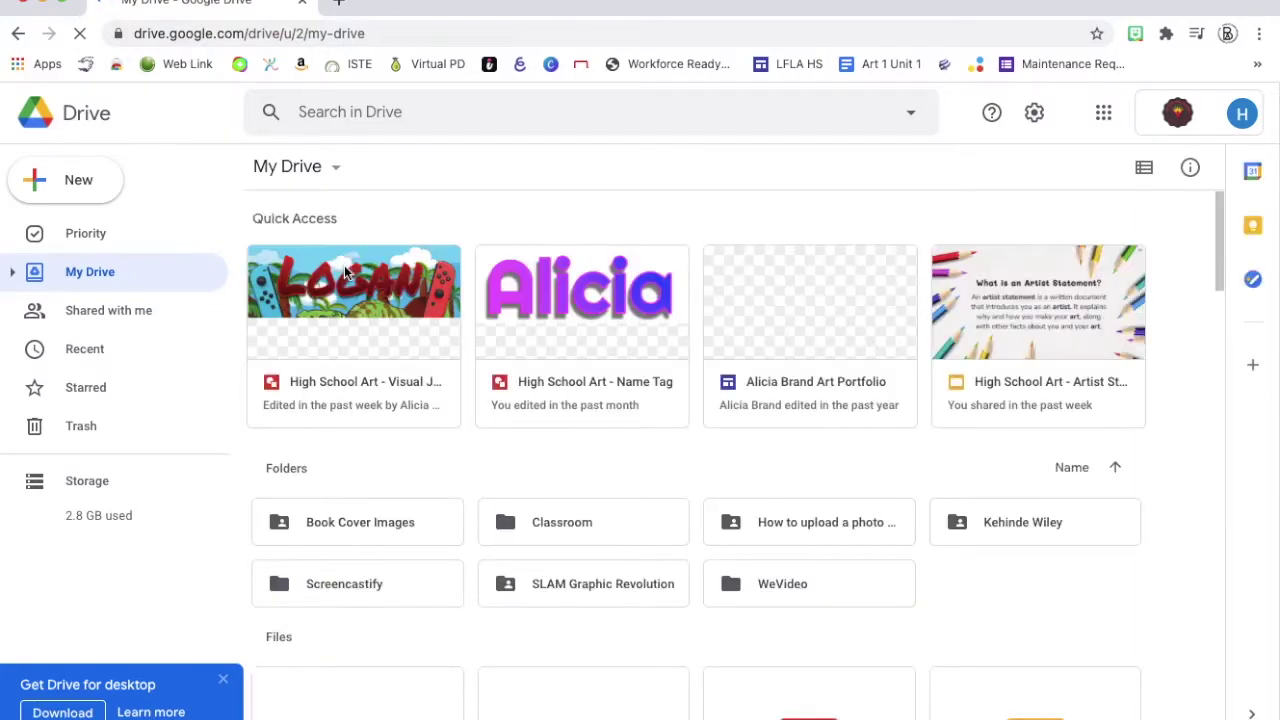
pyautogui.click(77, 188)
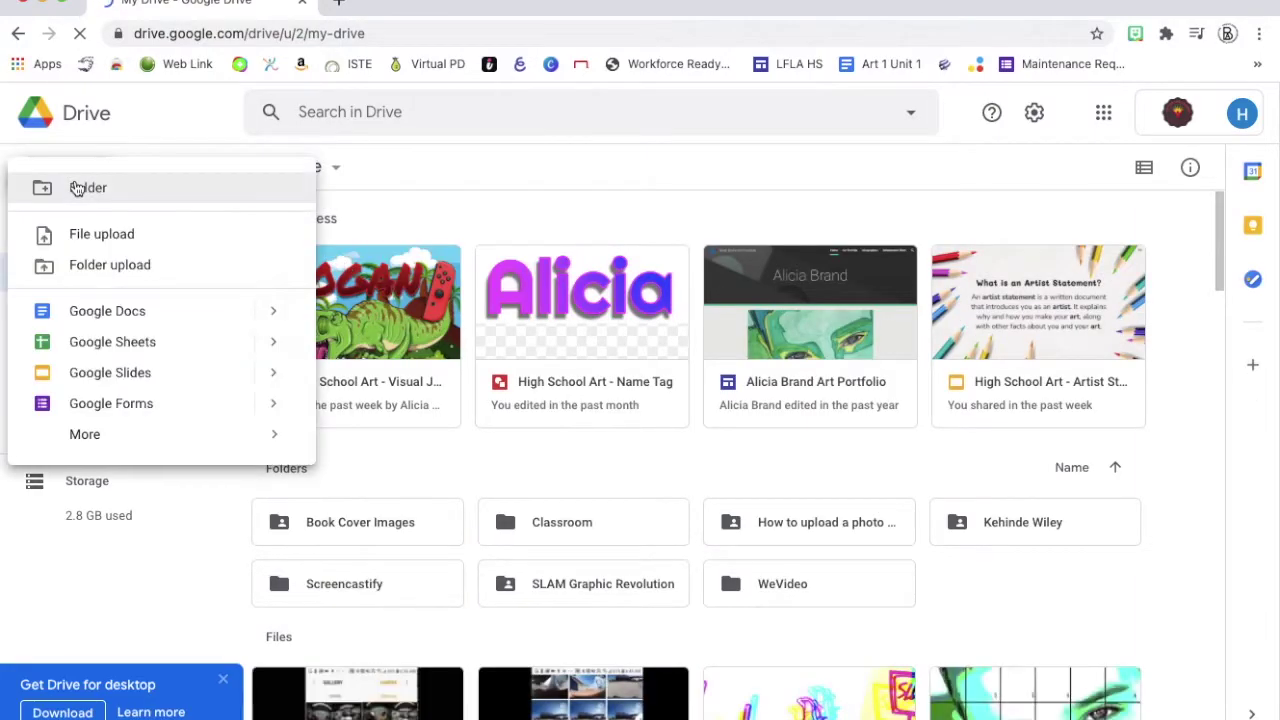
pyautogui.moveTo(110, 440)
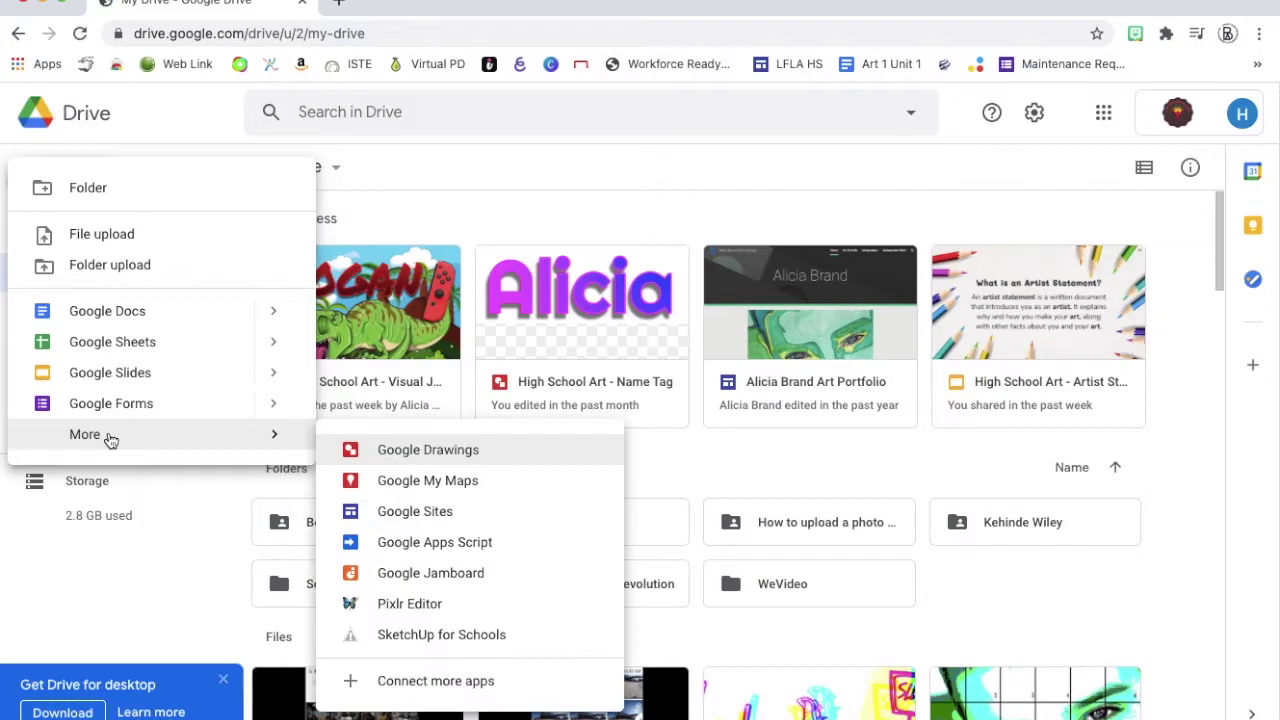
pyautogui.click(435, 516)
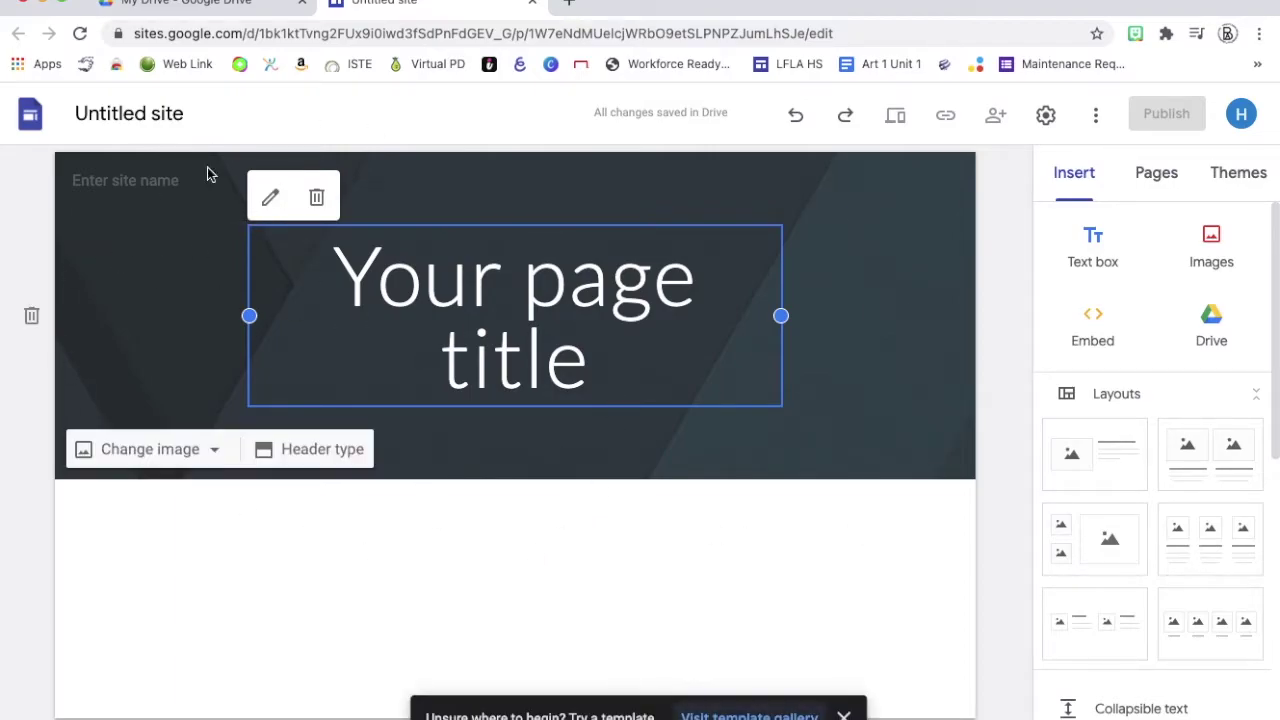
# Rename the site document with the teacher's name followed by "'s Art Portfolio".
pyautogui.click(124, 114)
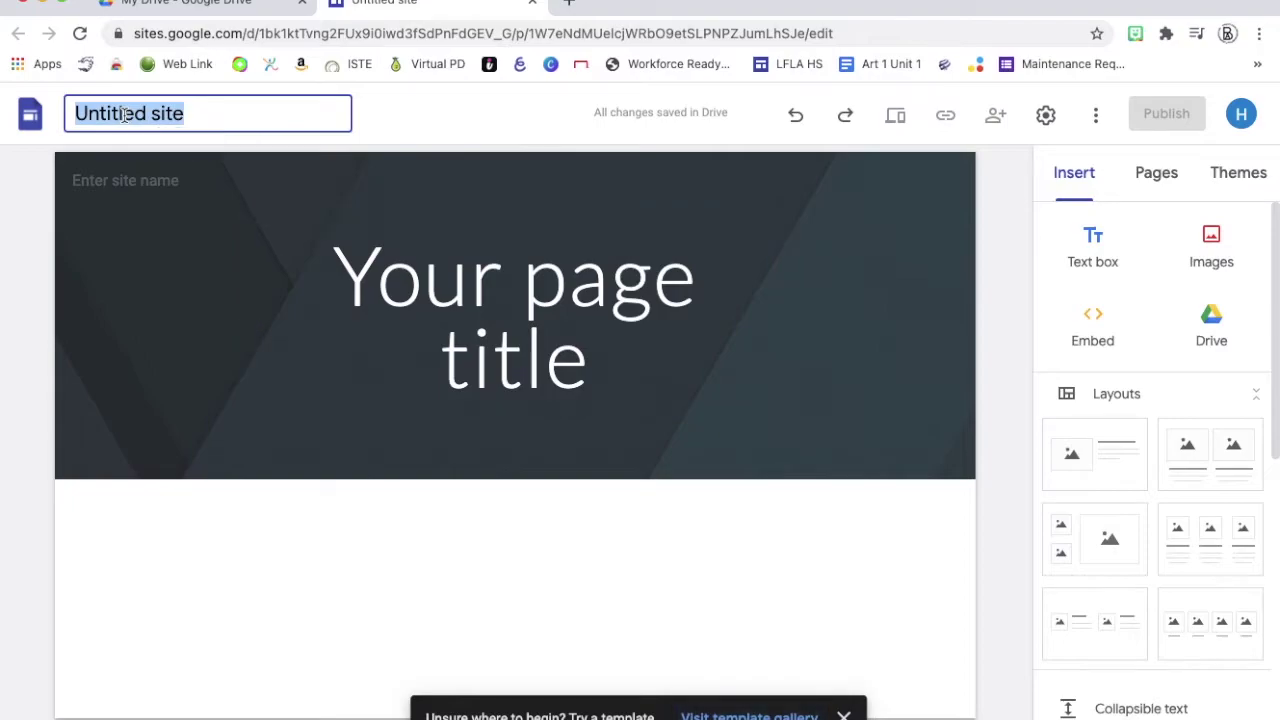
pyautogui.write('Mres')
pyautogui.press('BackSpace')
pyautogui.write('. Brand')
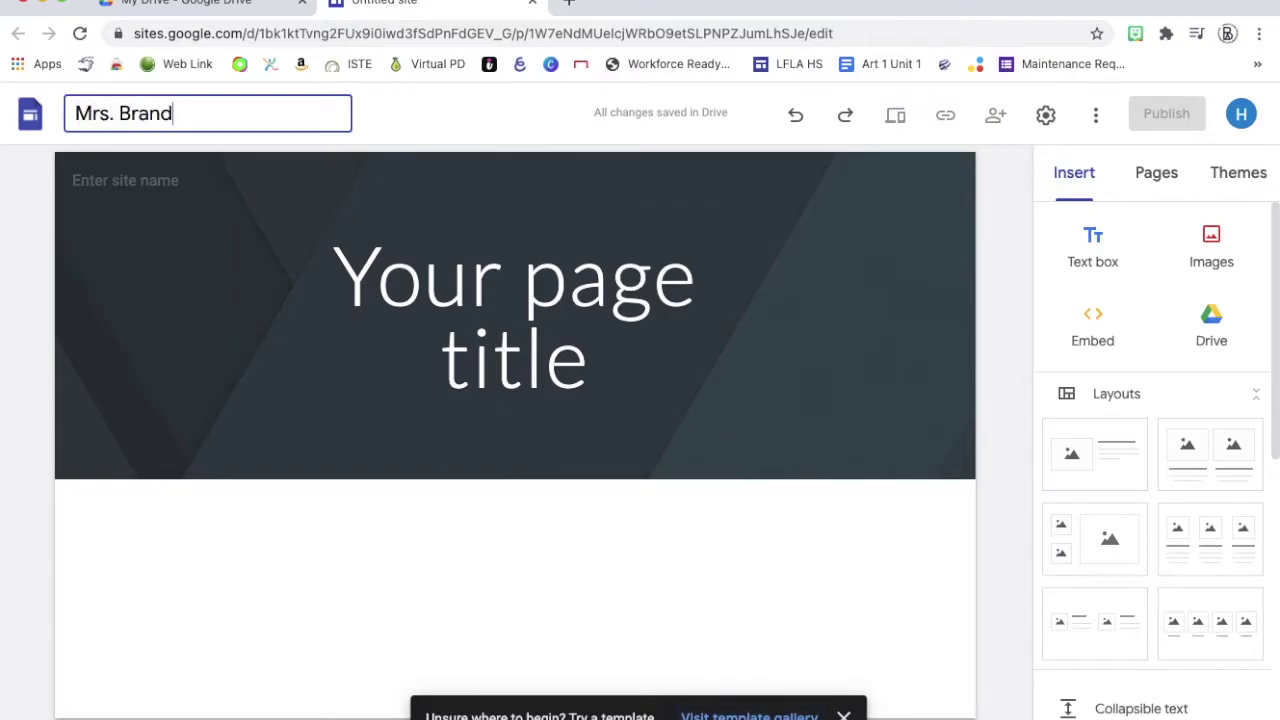
pyautogui.press('Return')
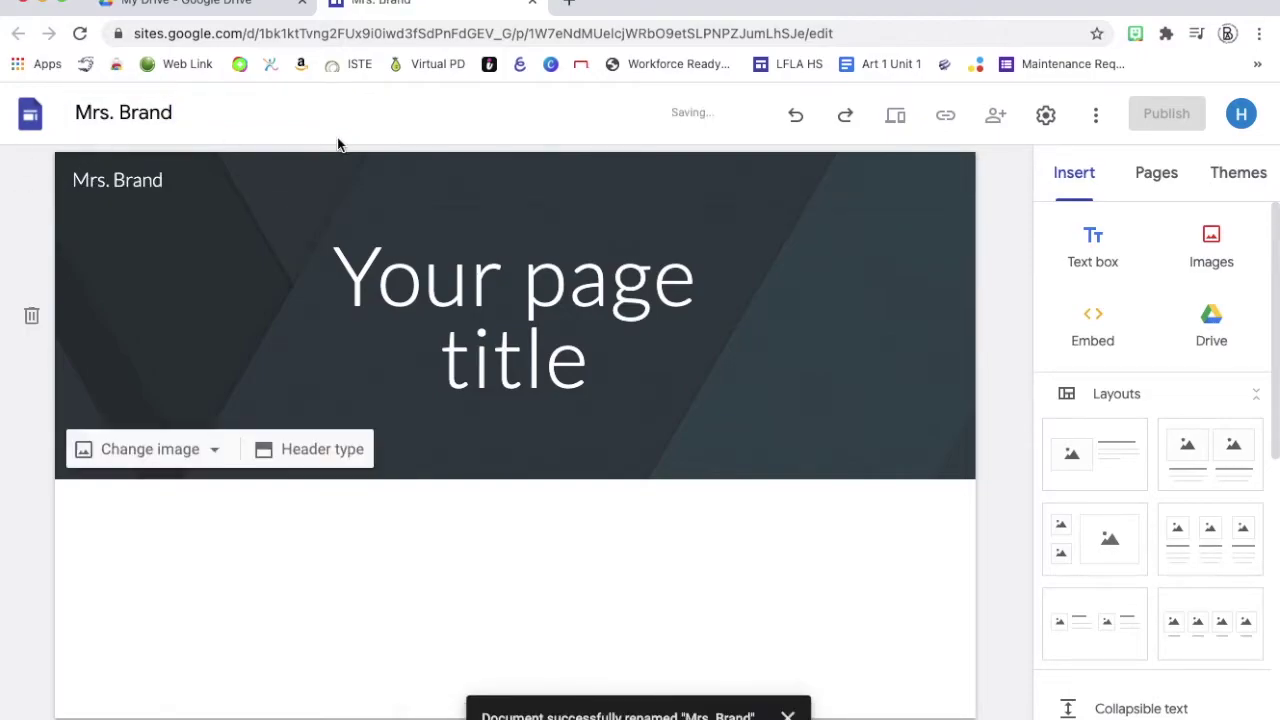
pyautogui.click(200, 110)
pyautogui.write("'s Art Portfolio")
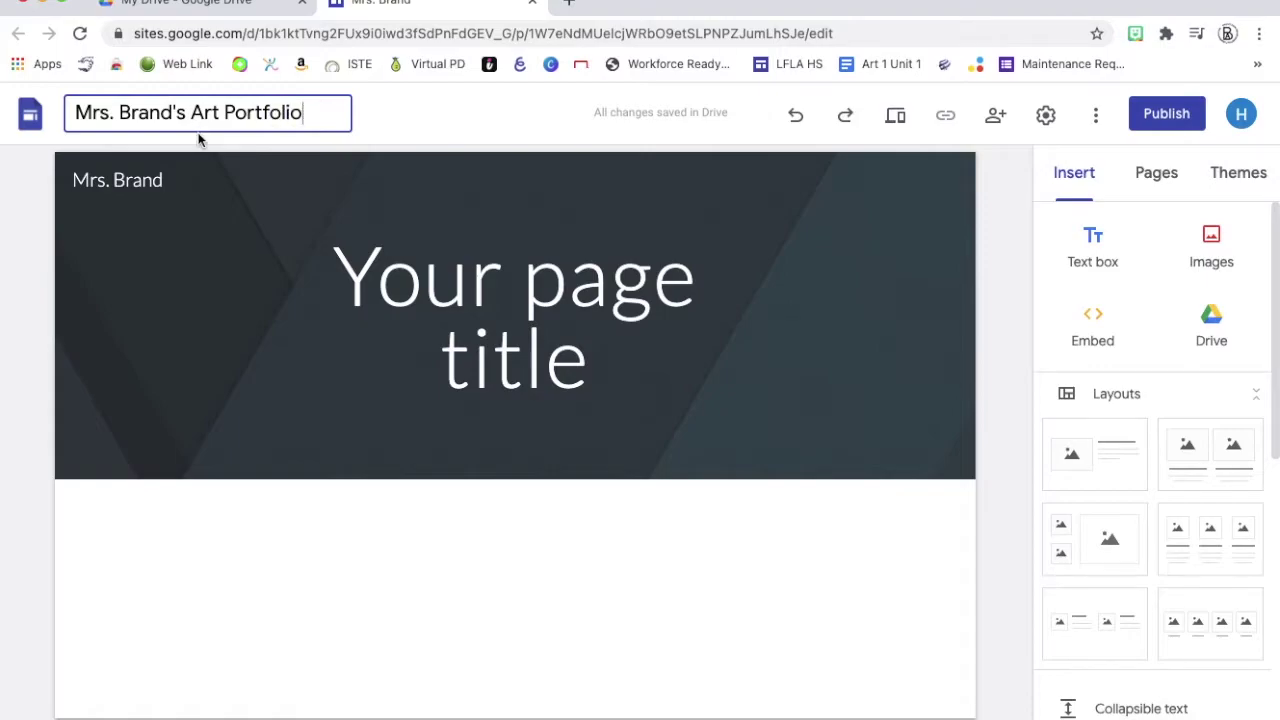
pyautogui.press('Return')
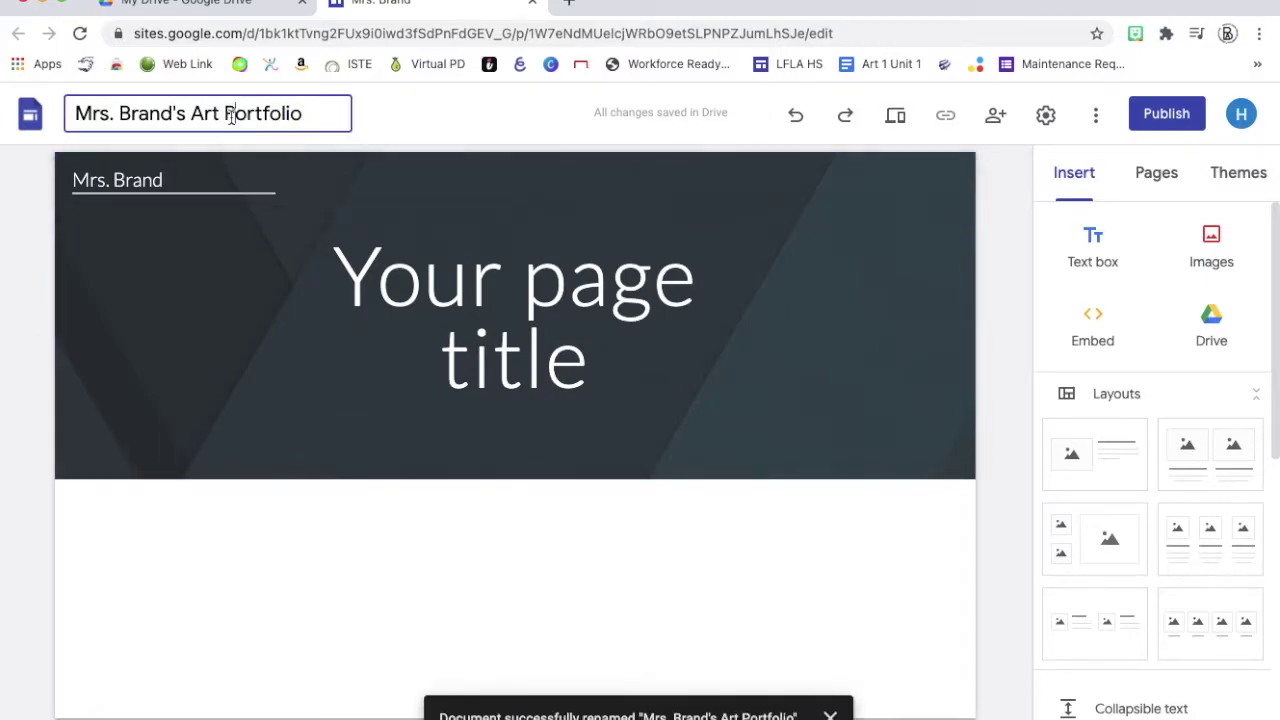
# Replace the placeholder page title in the header with the teacher's name.
pyautogui.click(497, 309)
pyautogui.tripleClick(496, 310)
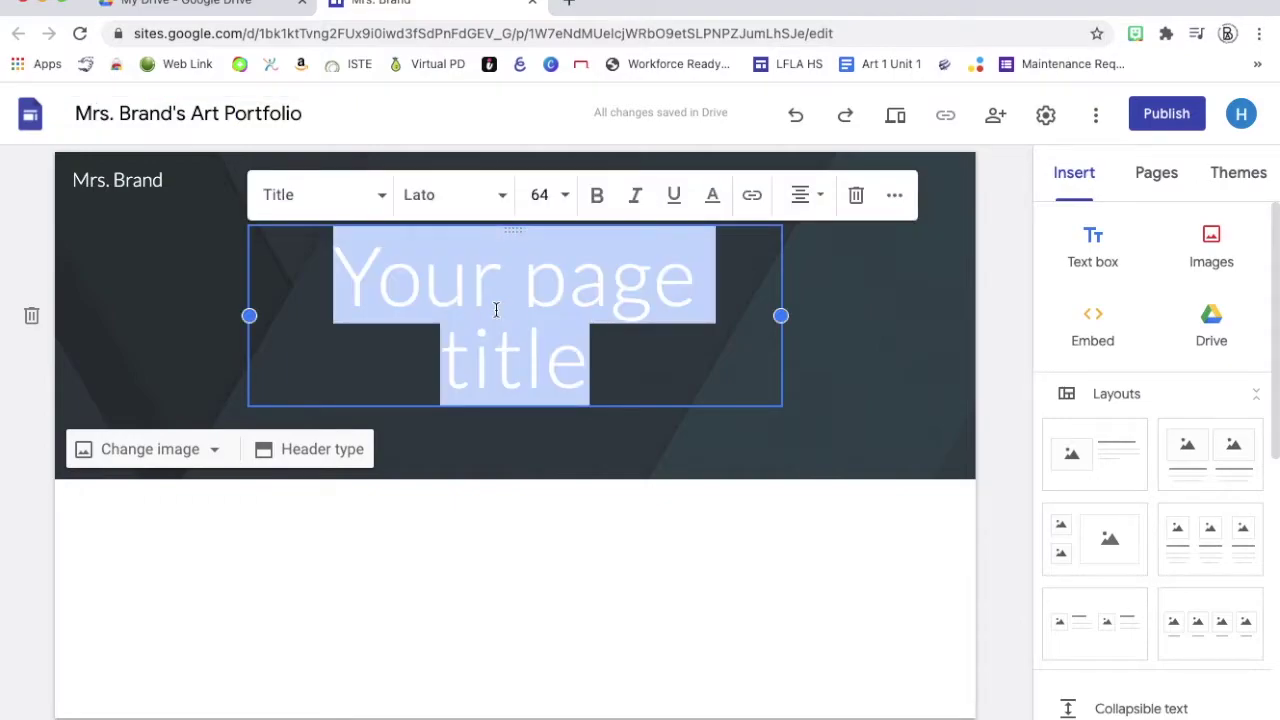
pyautogui.write('Mrs. Brand')
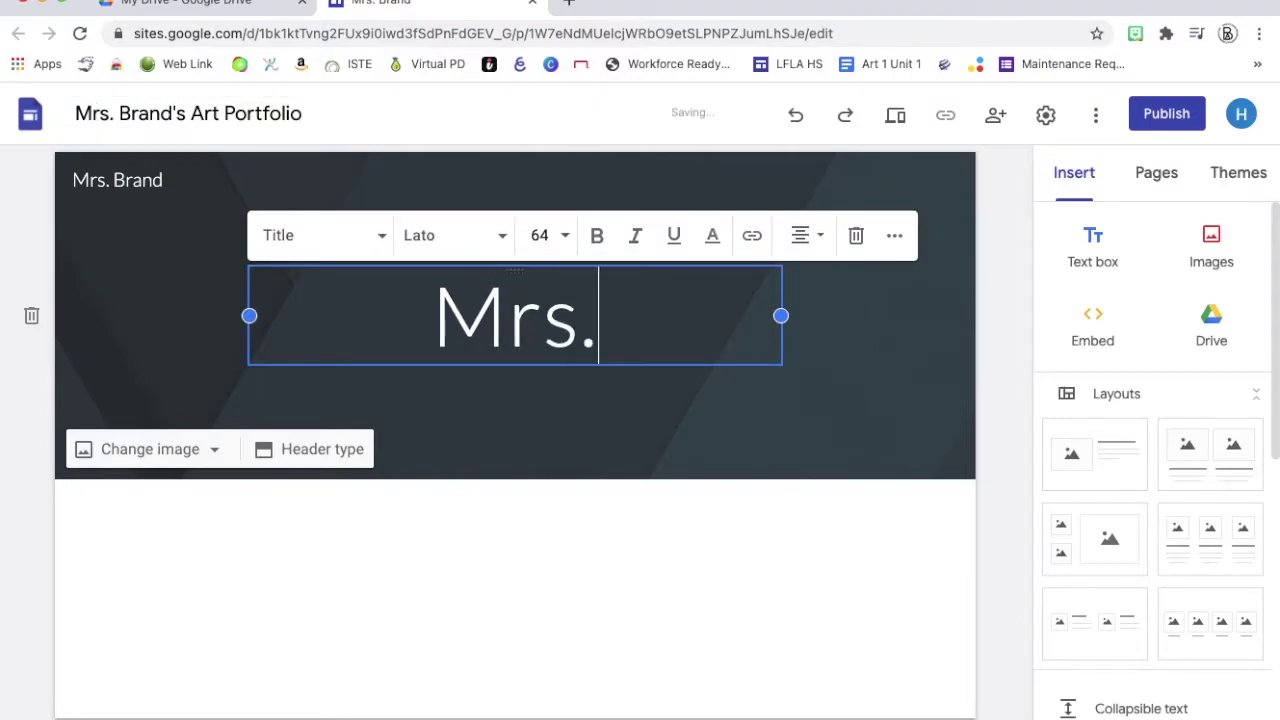
pyautogui.click(603, 472)
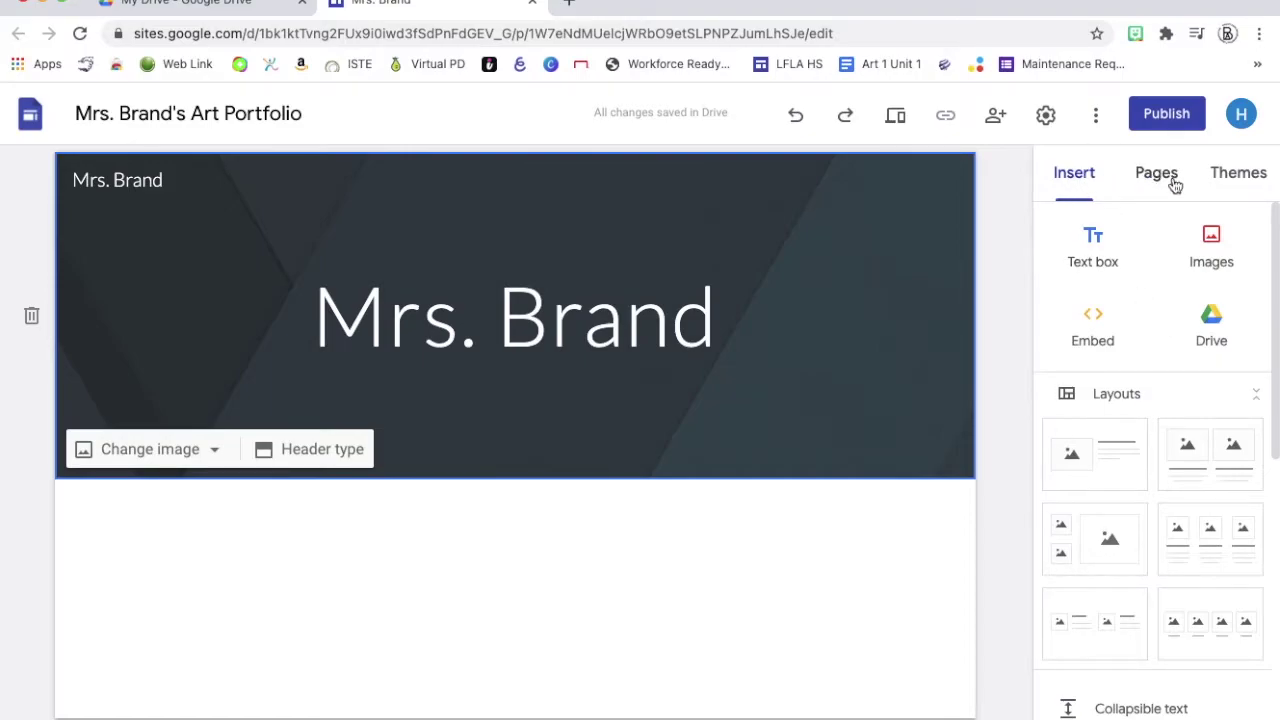
# Try the Simple theme in pink, green and purple, followed by the Aristotle and Diplomat themes.
pyautogui.click(1243, 177)
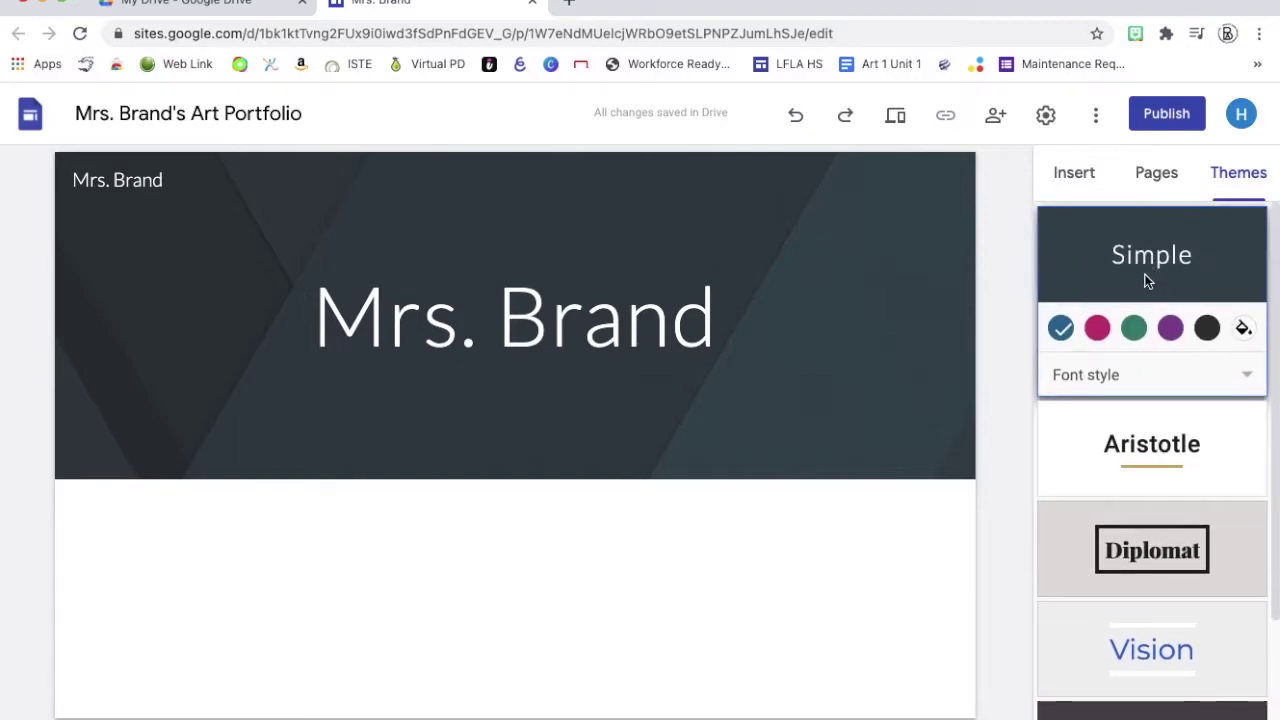
pyautogui.click(1097, 329)
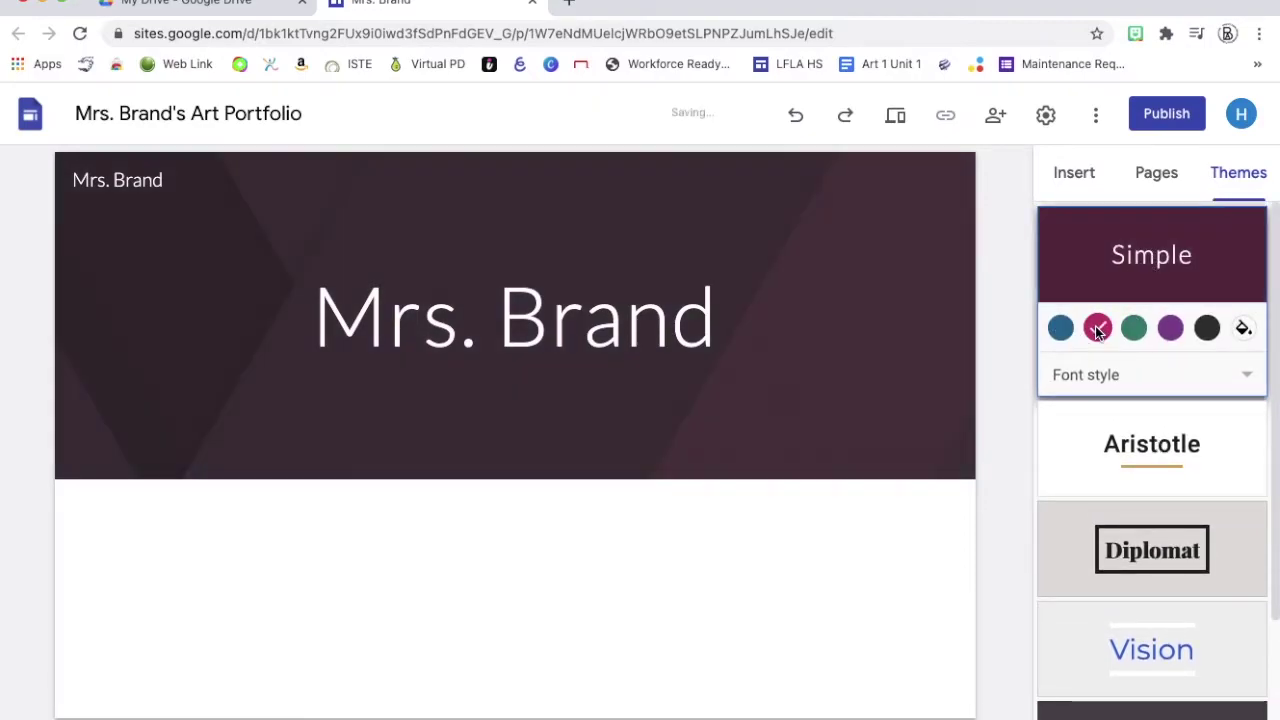
pyautogui.click(1134, 334)
pyautogui.click(1167, 332)
pyautogui.click(1151, 440)
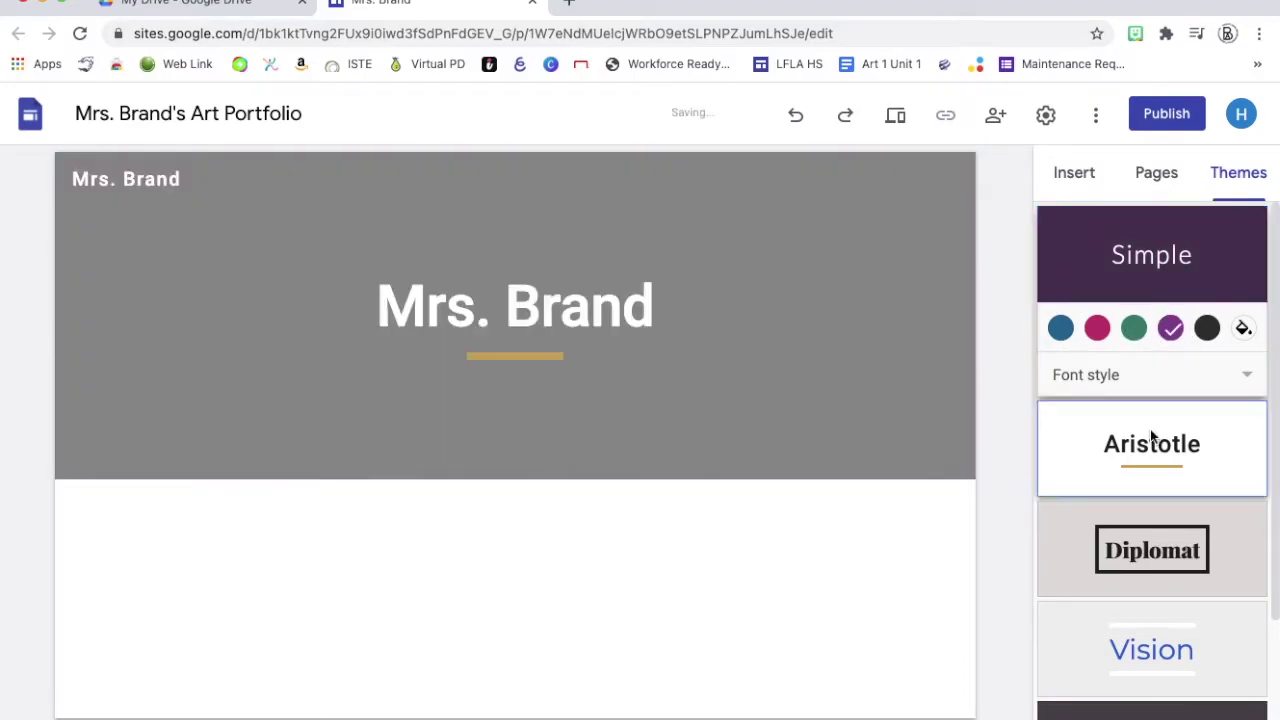
pyautogui.click(1147, 566)
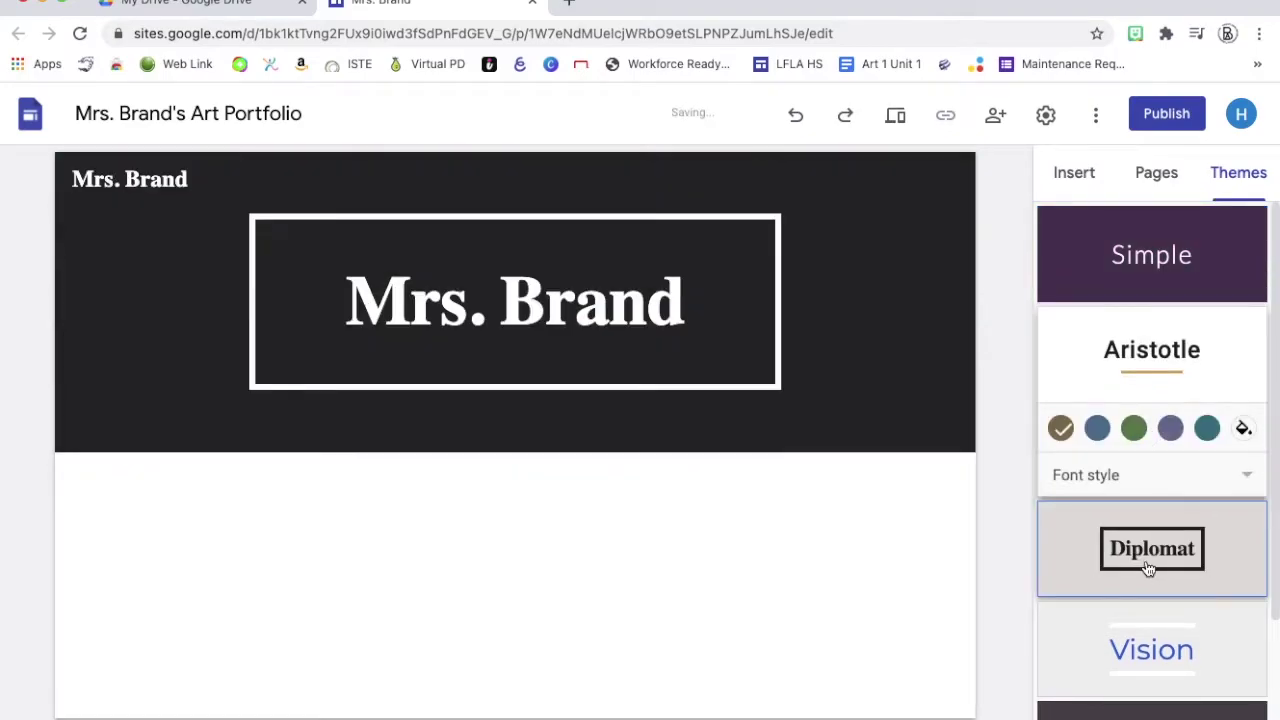
# Try the Vision theme in grey and green, and the Level theme in blue and pink.
pyautogui.click(1148, 568)
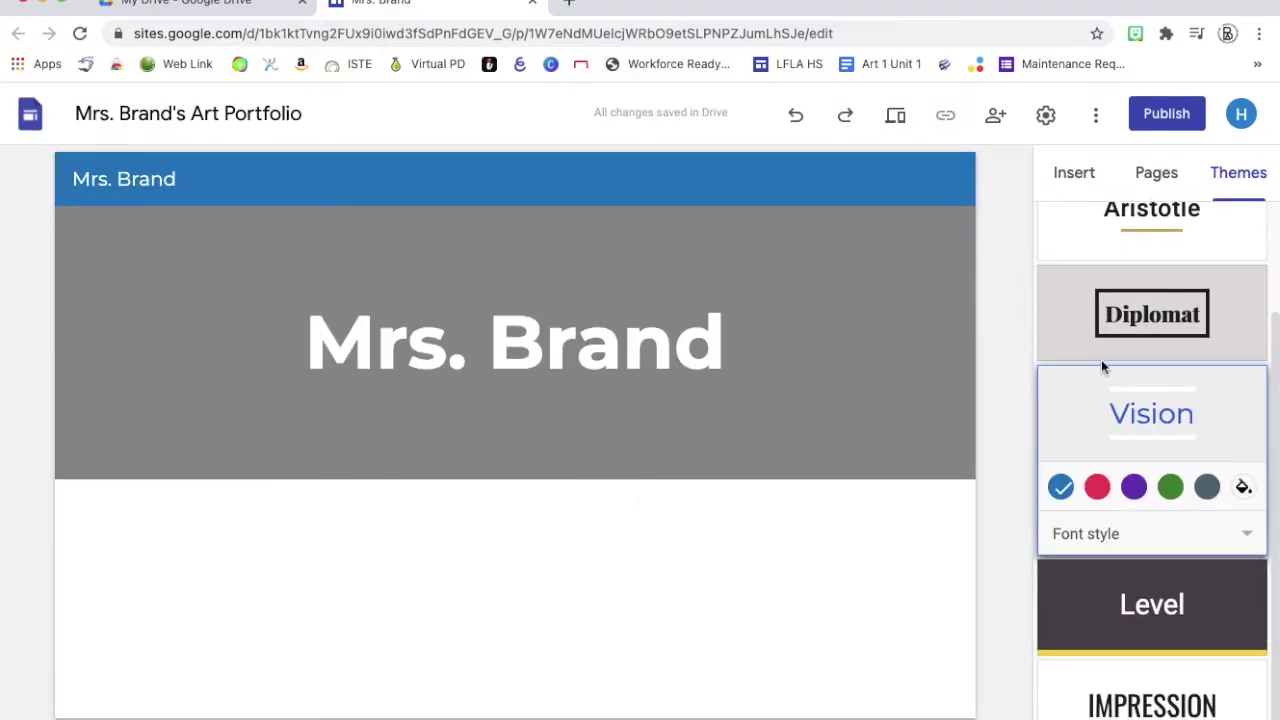
pyautogui.click(1207, 486)
pyautogui.click(1170, 487)
pyautogui.click(1150, 611)
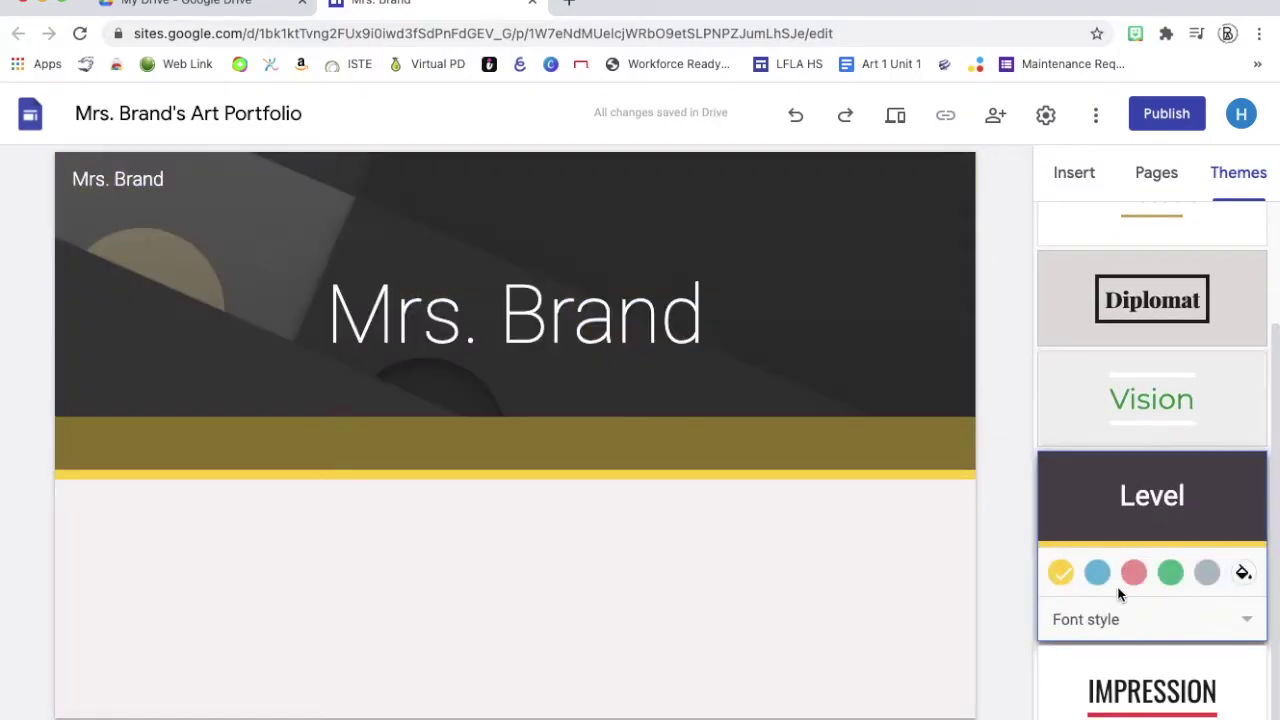
pyautogui.click(1097, 579)
pyautogui.click(1135, 575)
# Try the Impression theme with the Frank font style and yellow, green and blue-grey accents.
pyautogui.click(1152, 688)
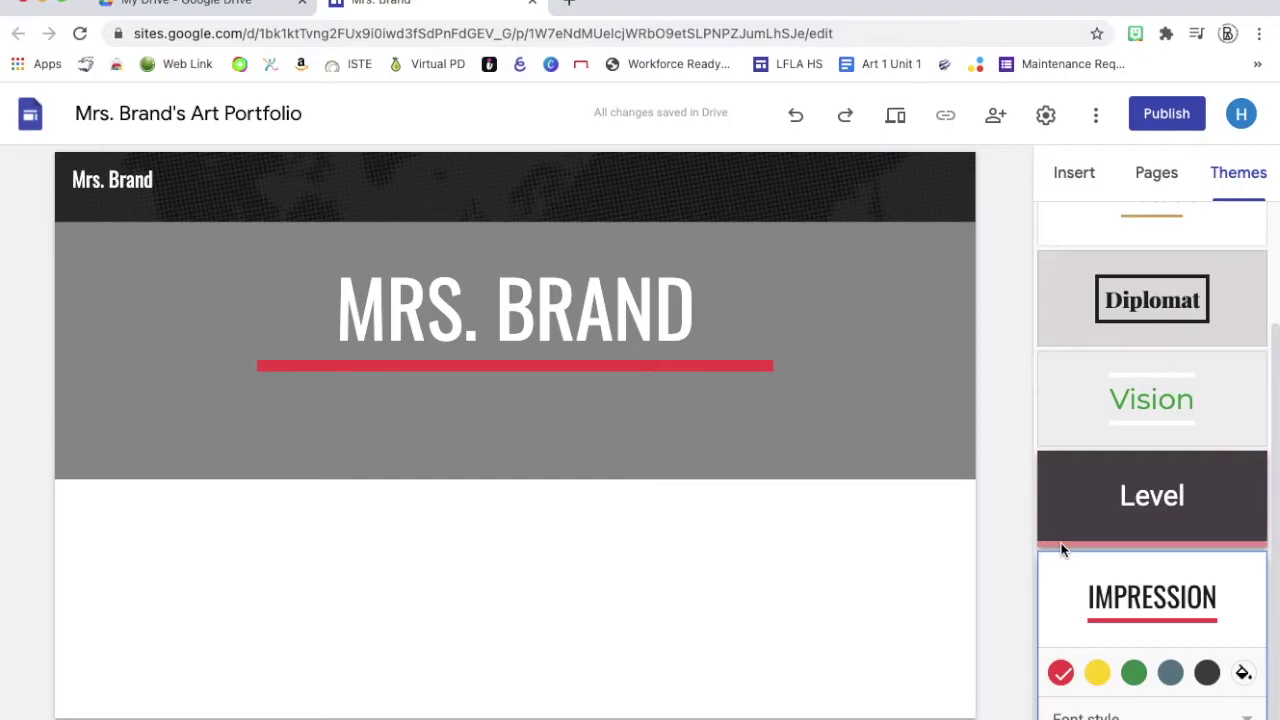
pyautogui.click(1097, 672)
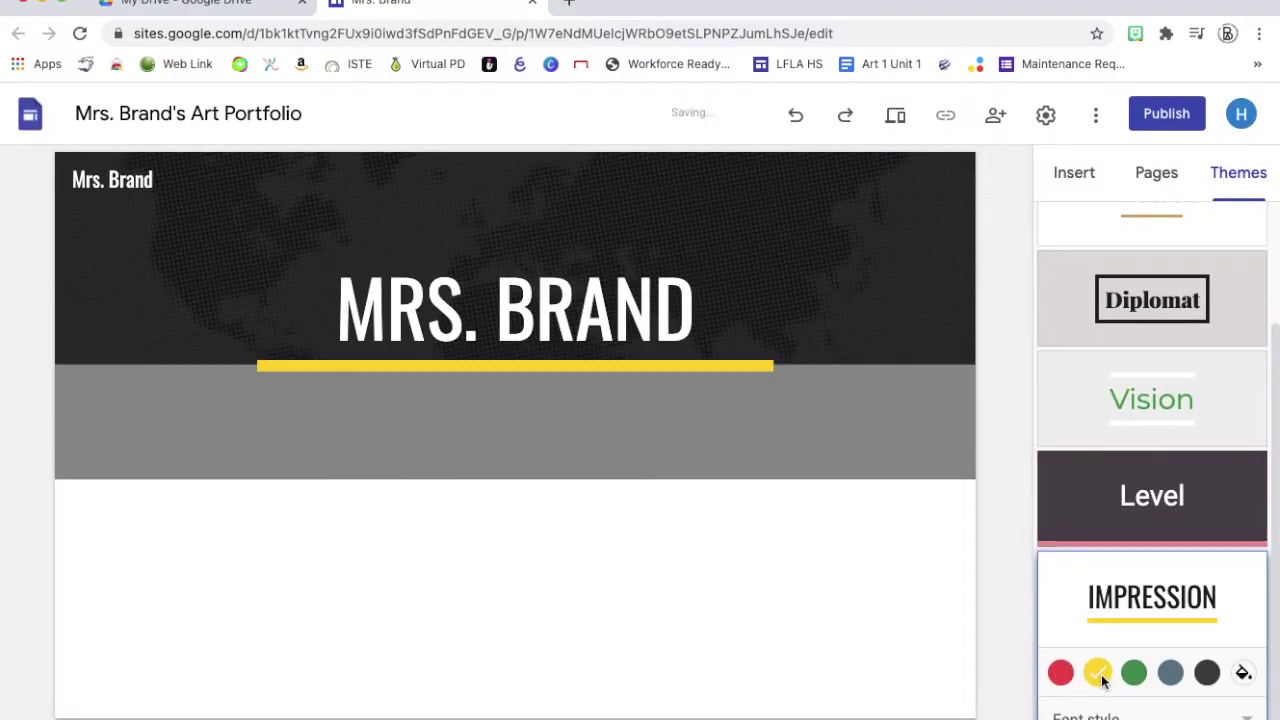
pyautogui.click(1131, 673)
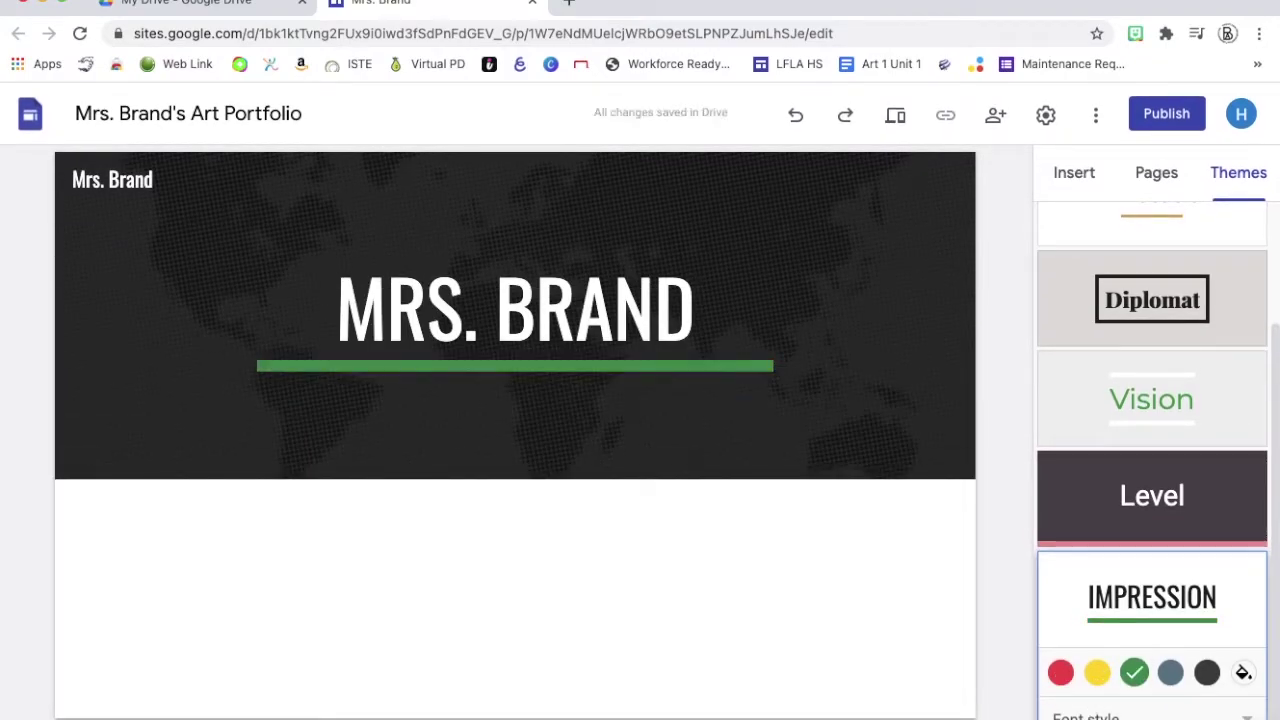
pyautogui.click(1150, 714)
pyautogui.click(1122, 650)
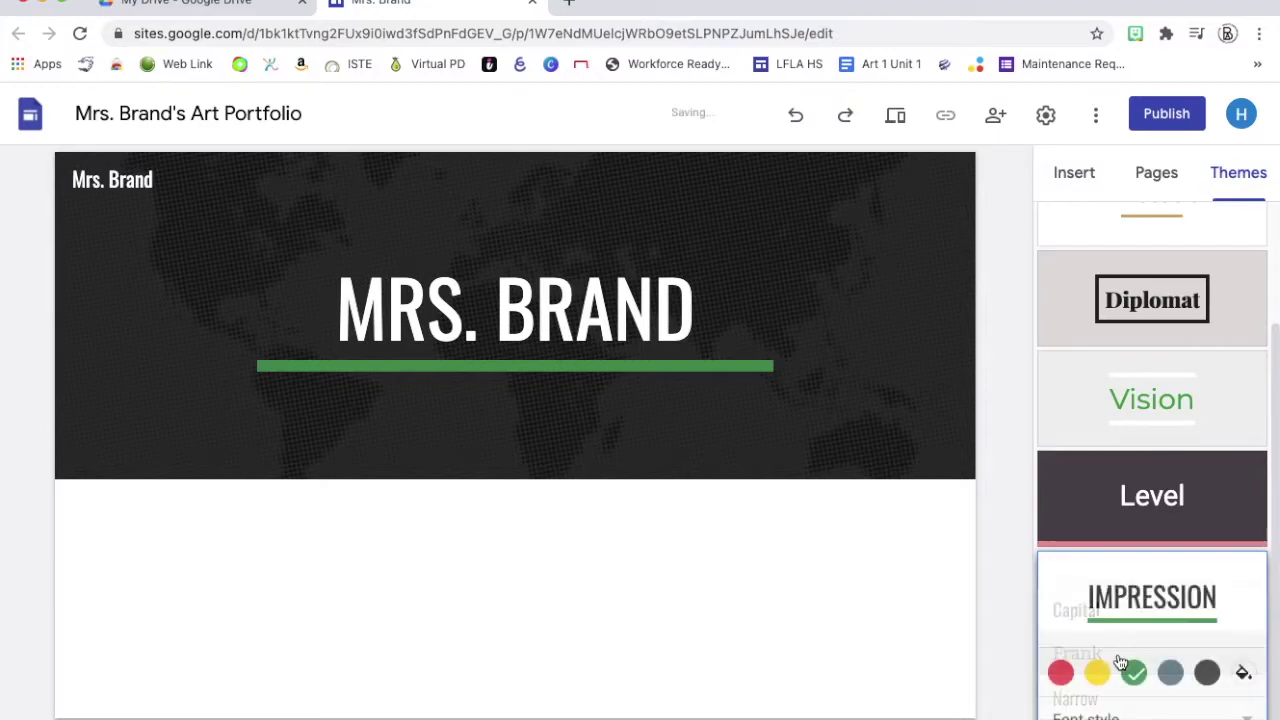
pyautogui.click(1097, 673)
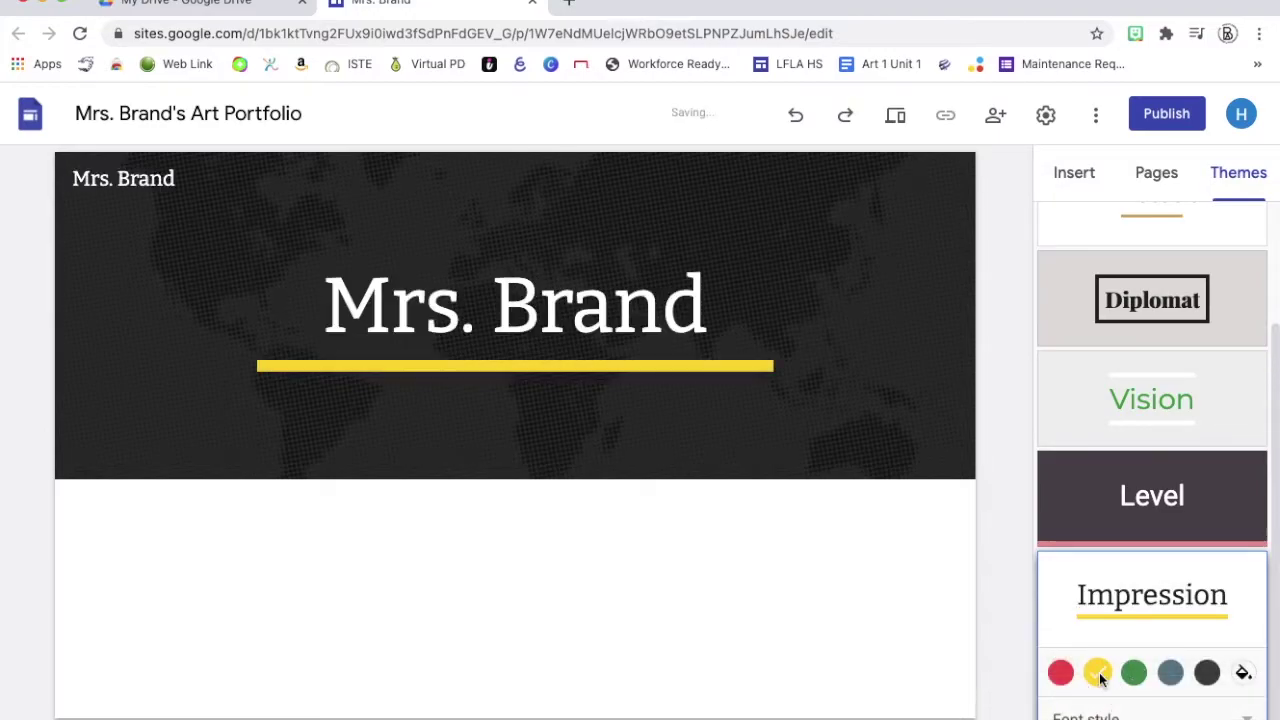
pyautogui.click(1136, 674)
pyautogui.click(1169, 673)
pyautogui.moveTo(558, 398)
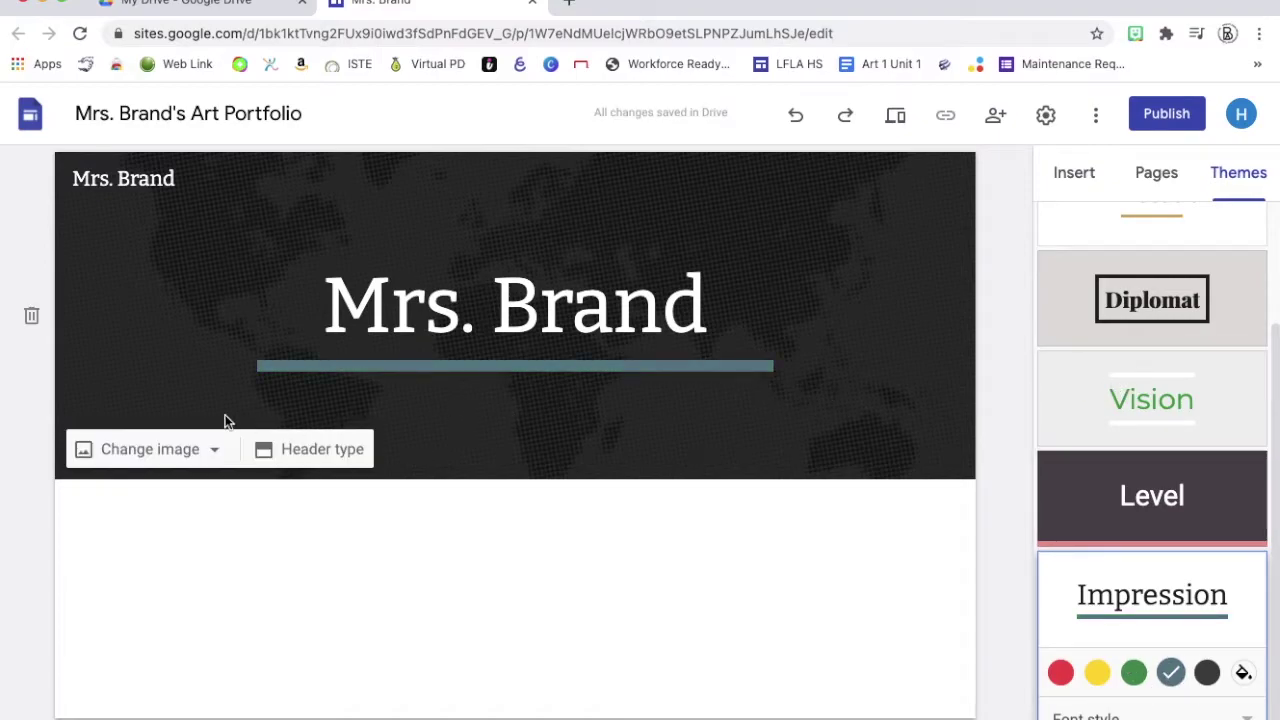
# Try the Vision, Diplomat, Simple and Aristotle themes again to compare their headers.
pyautogui.click(1157, 405)
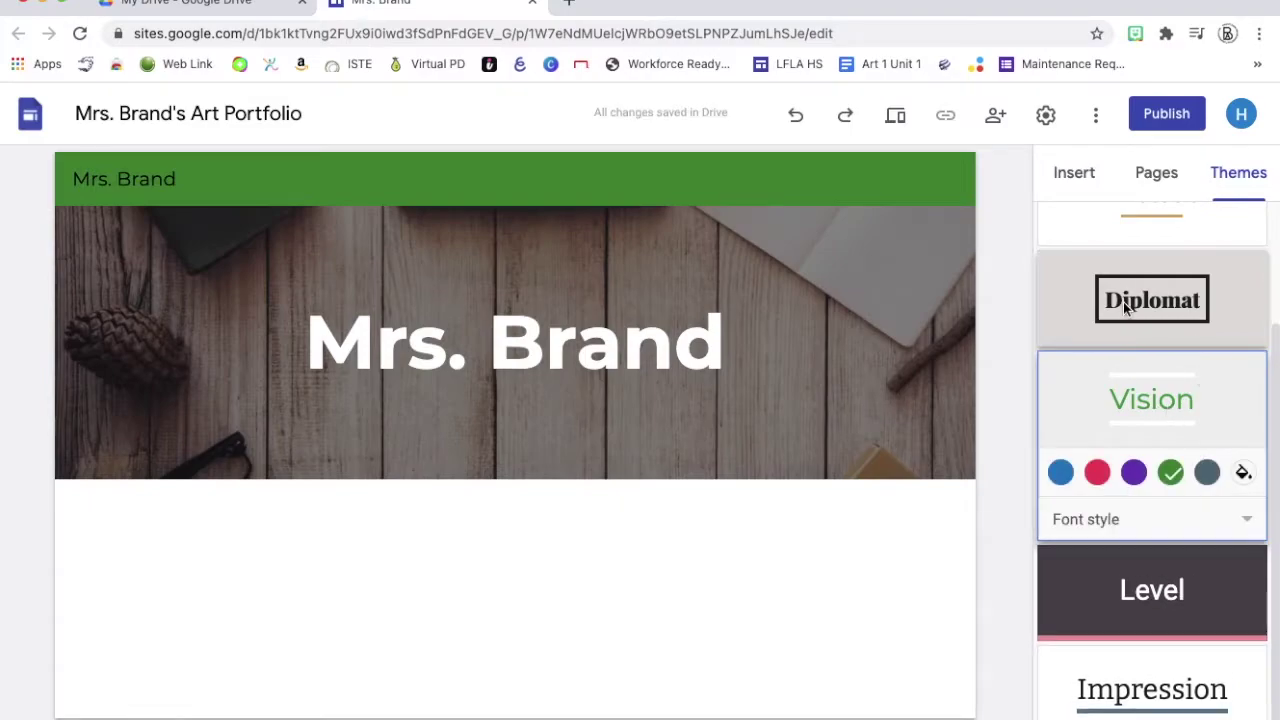
pyautogui.click(1123, 303)
pyautogui.scroll(3, 1123, 302)
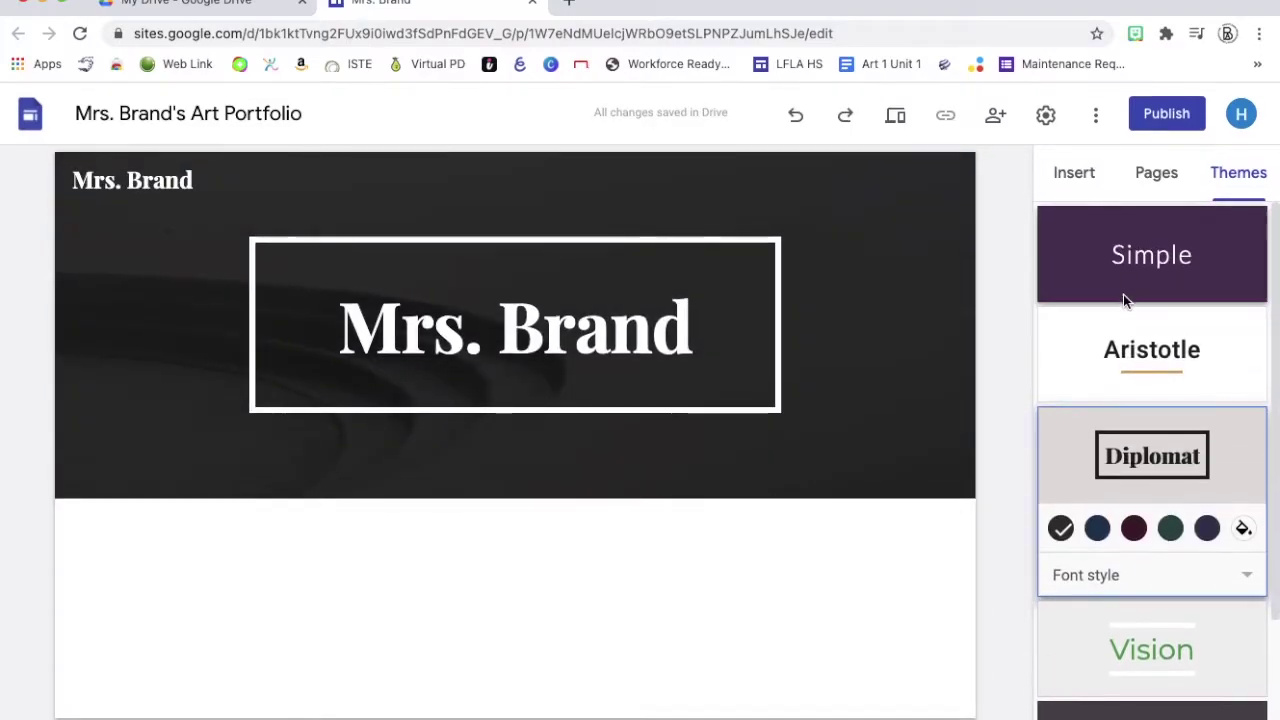
pyautogui.click(1123, 277)
pyautogui.click(1146, 443)
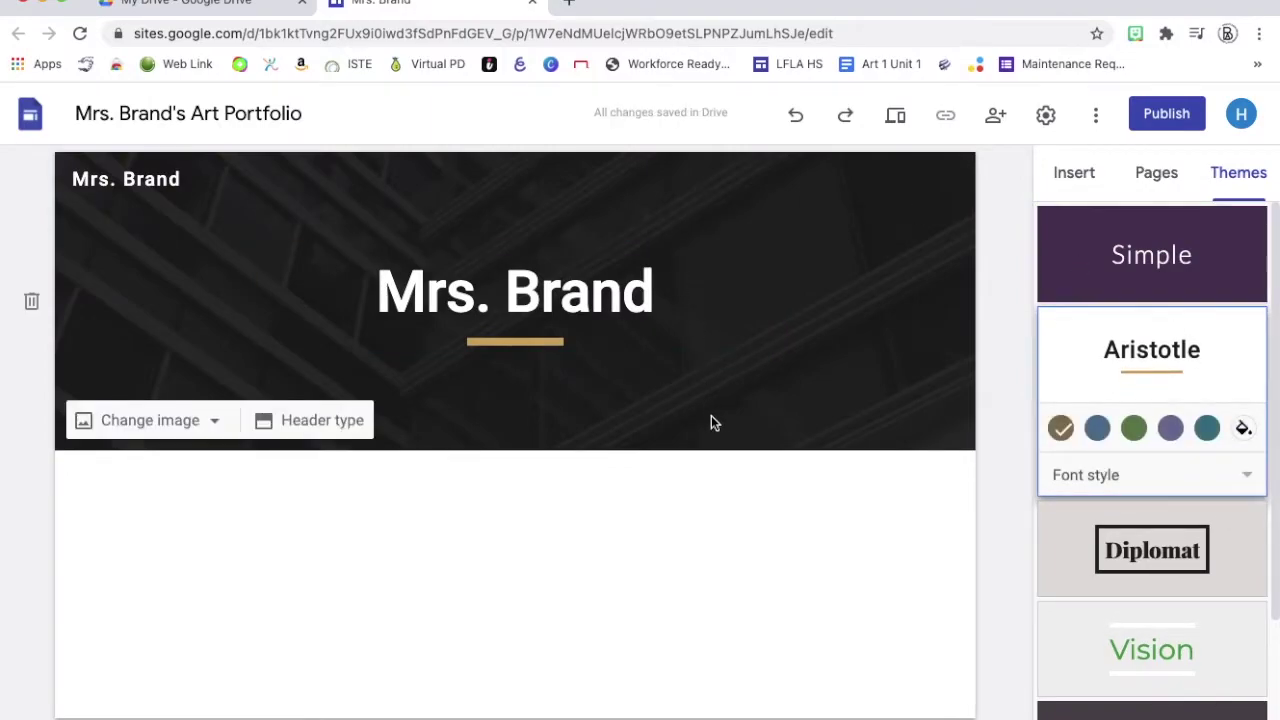
# Apply the Diplomat theme to the site and set its colour to dark green.
pyautogui.scroll(-3, 1175, 608)
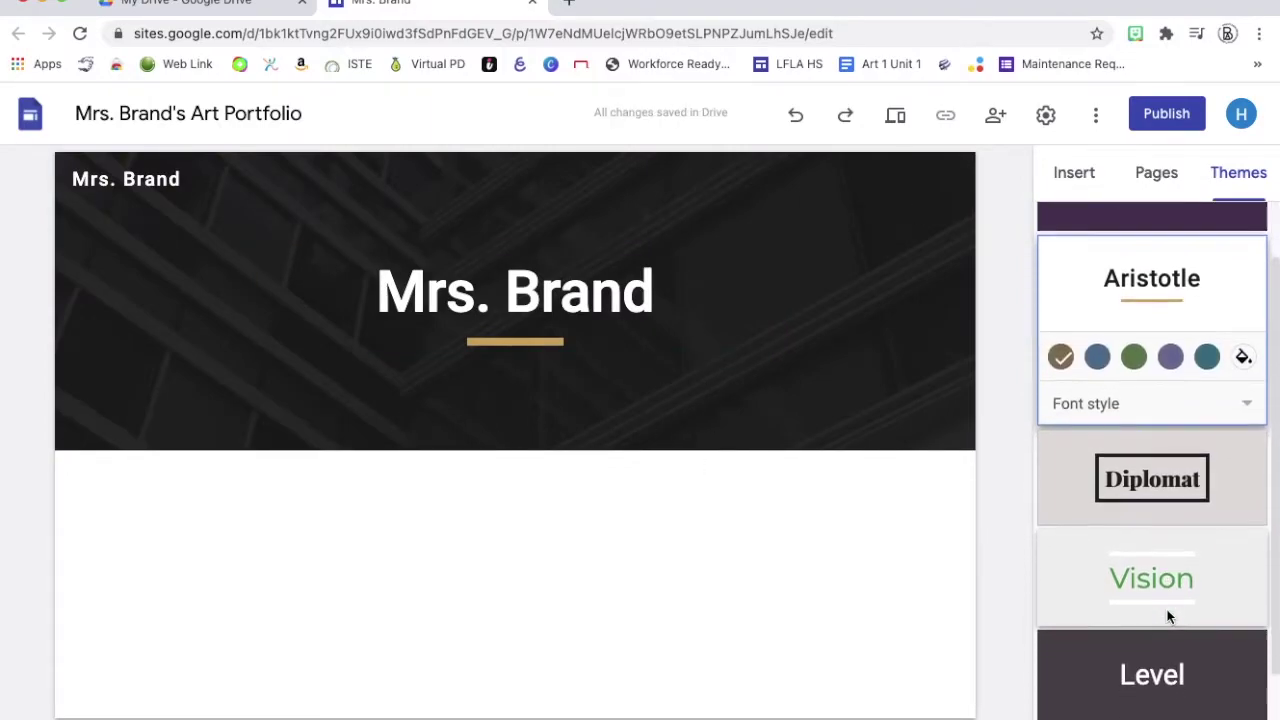
pyautogui.click(1156, 412)
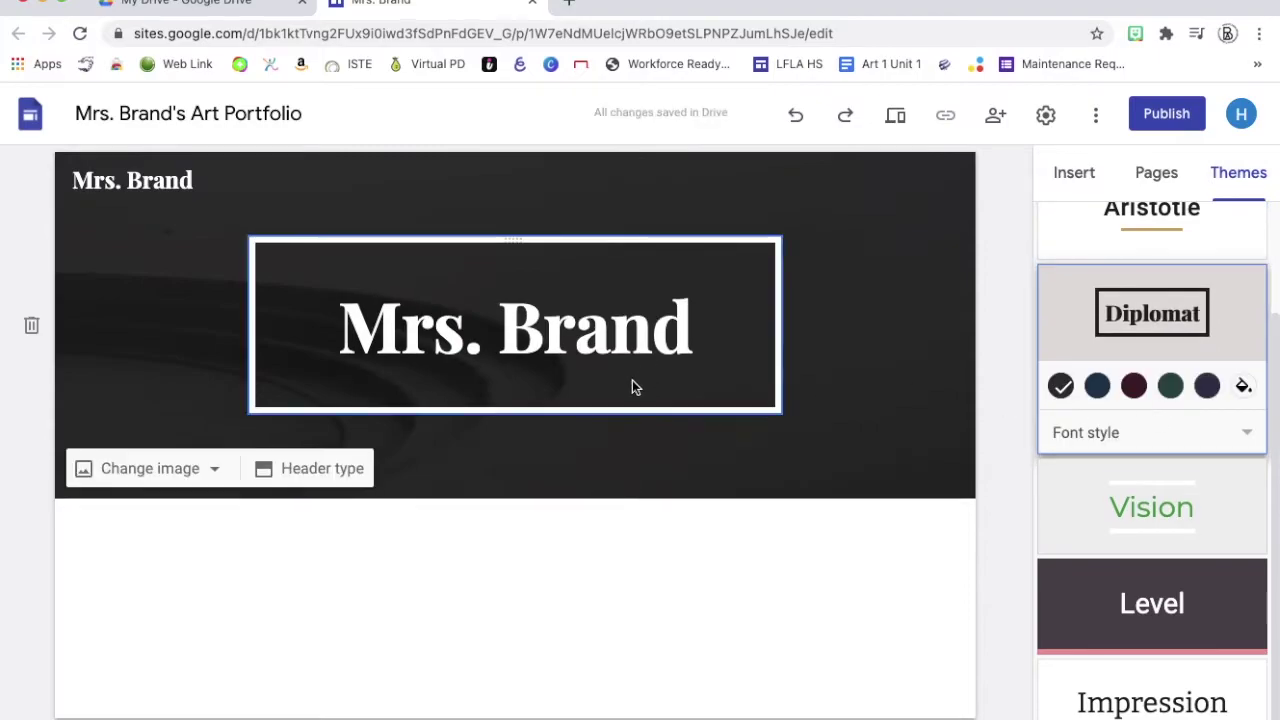
pyautogui.click(1133, 386)
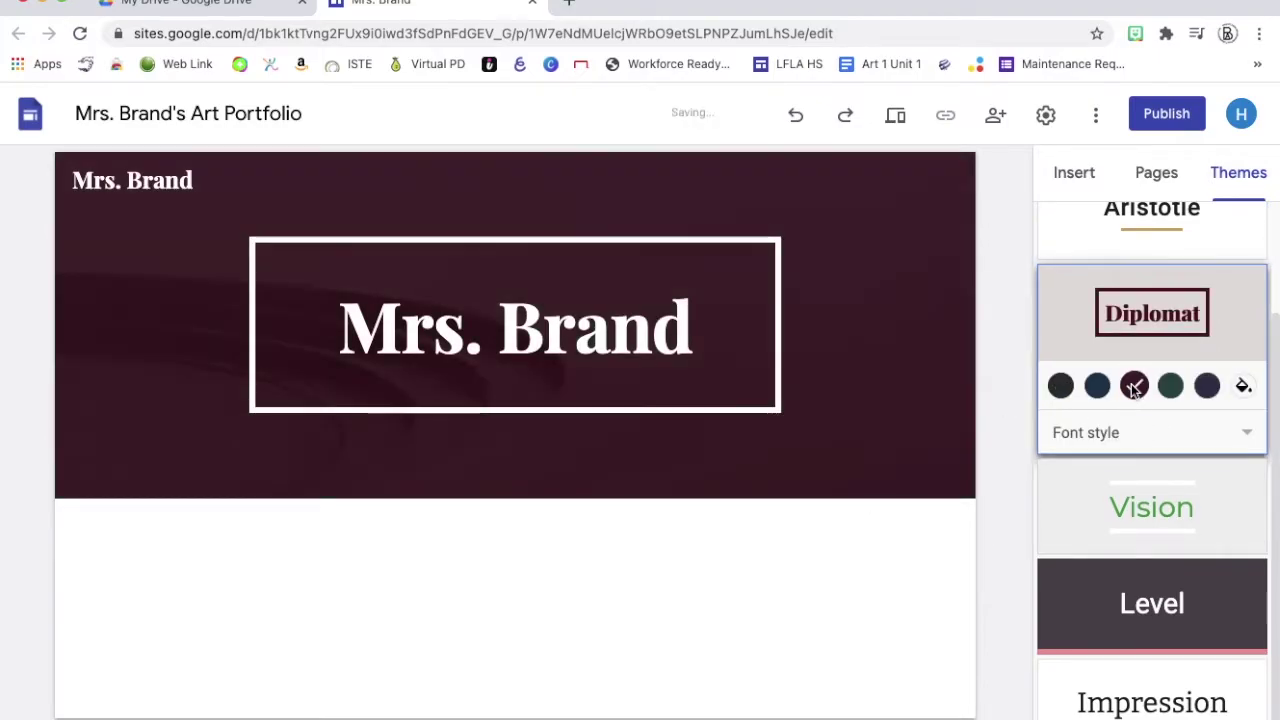
pyautogui.click(1172, 387)
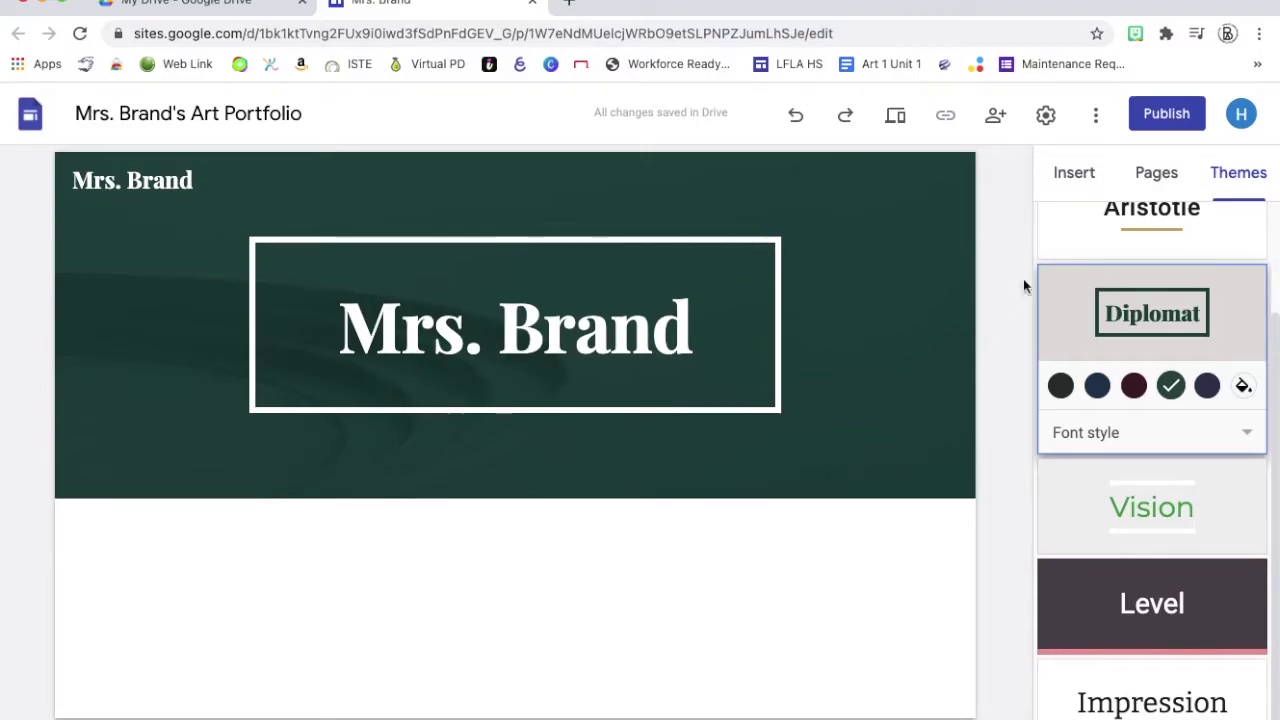
pyautogui.scroll(3, 1155, 282)
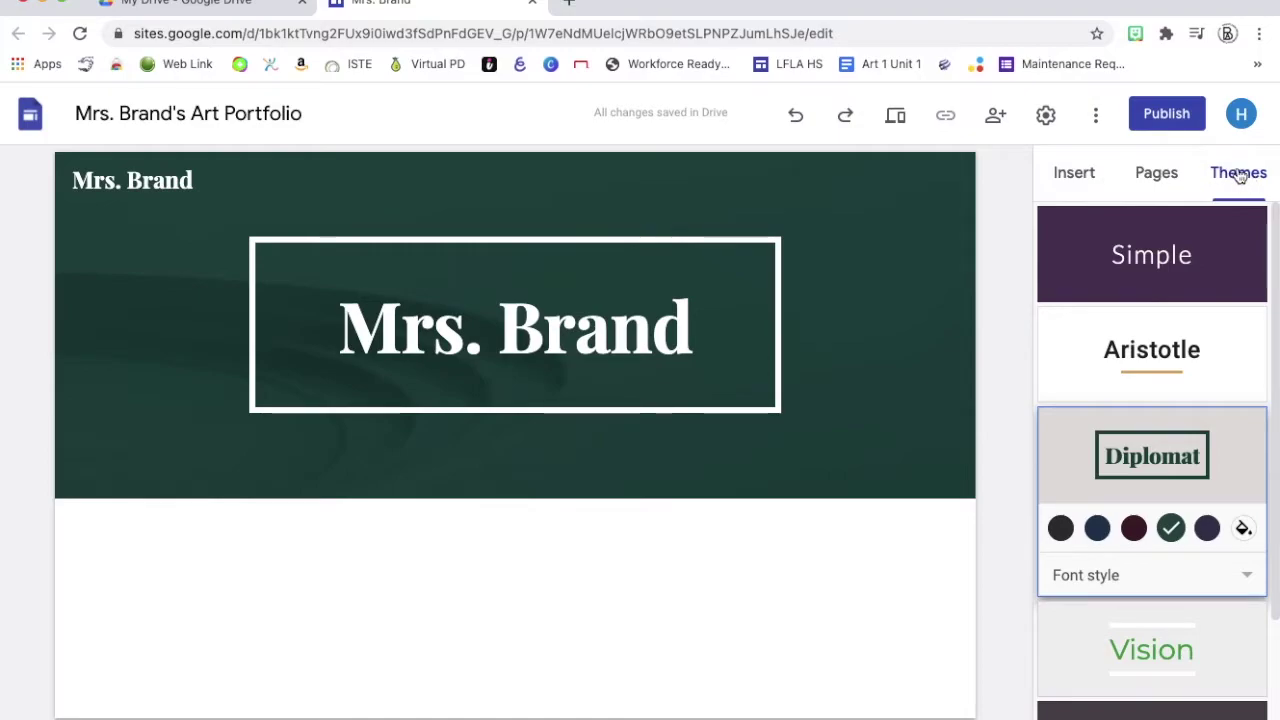
# Add a new page named Art Portfolio to the site.
pyautogui.click(1157, 174)
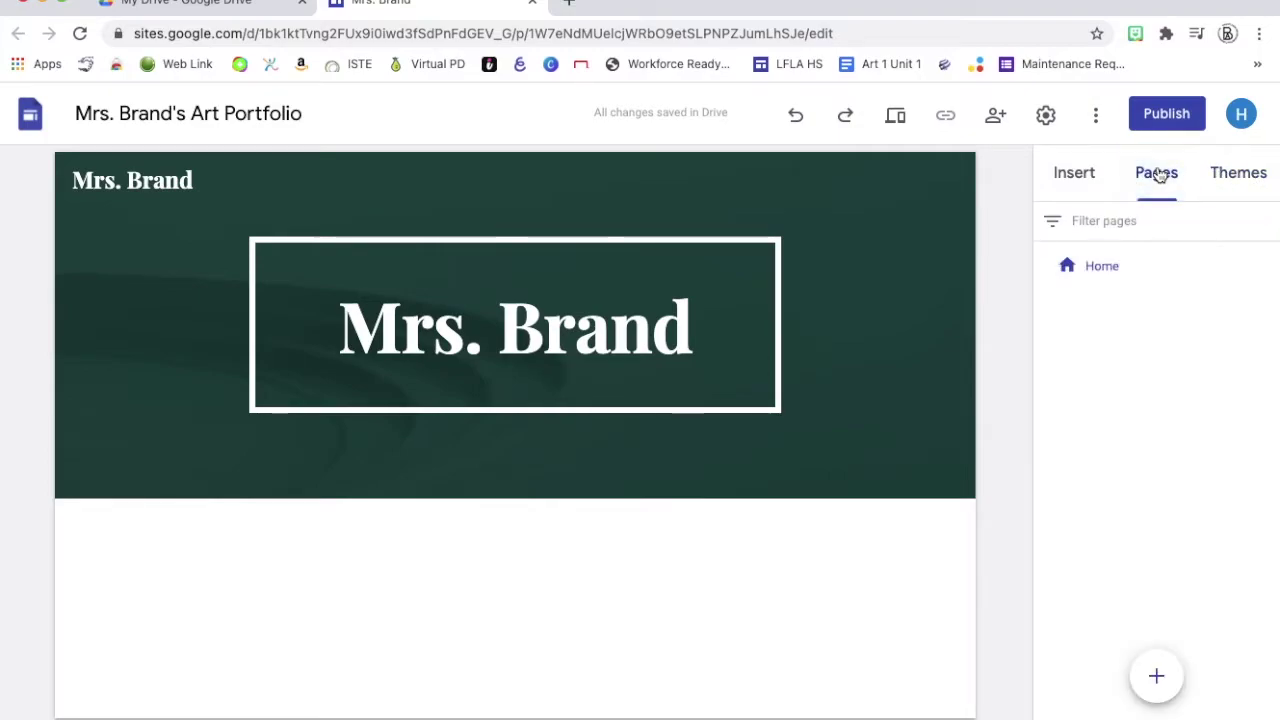
pyautogui.moveTo(1156, 676)
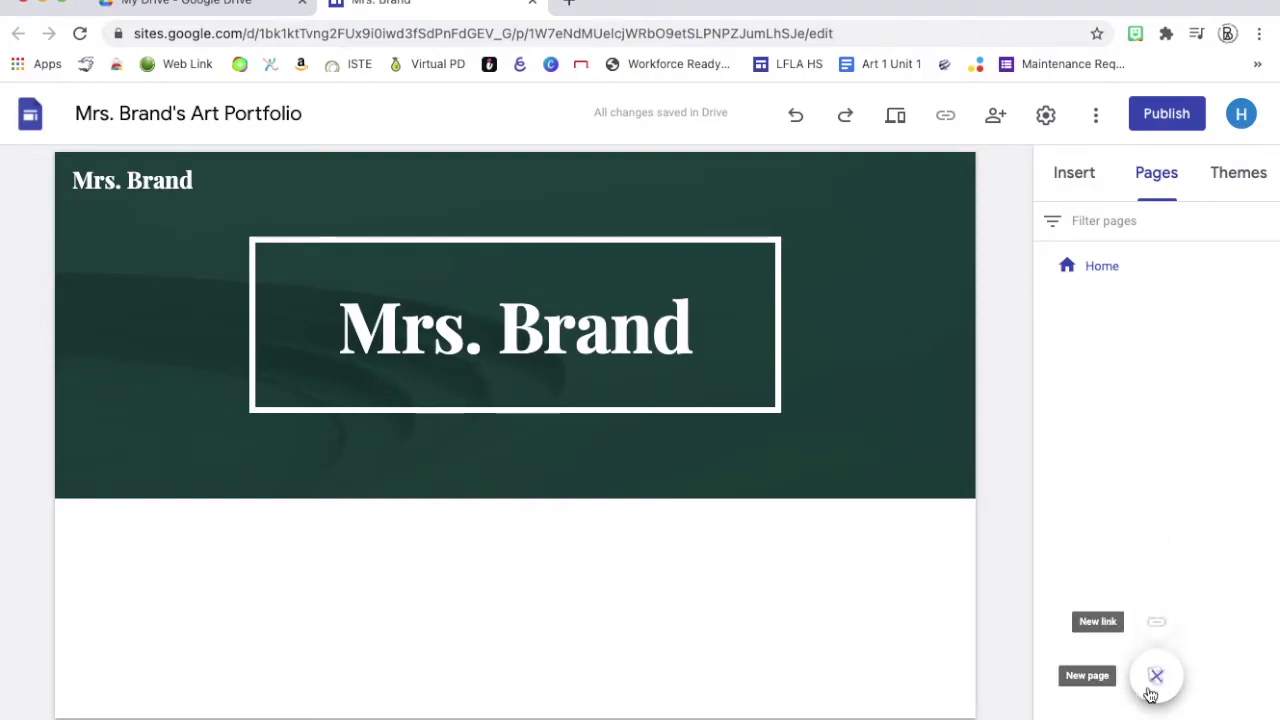
pyautogui.click(1156, 680)
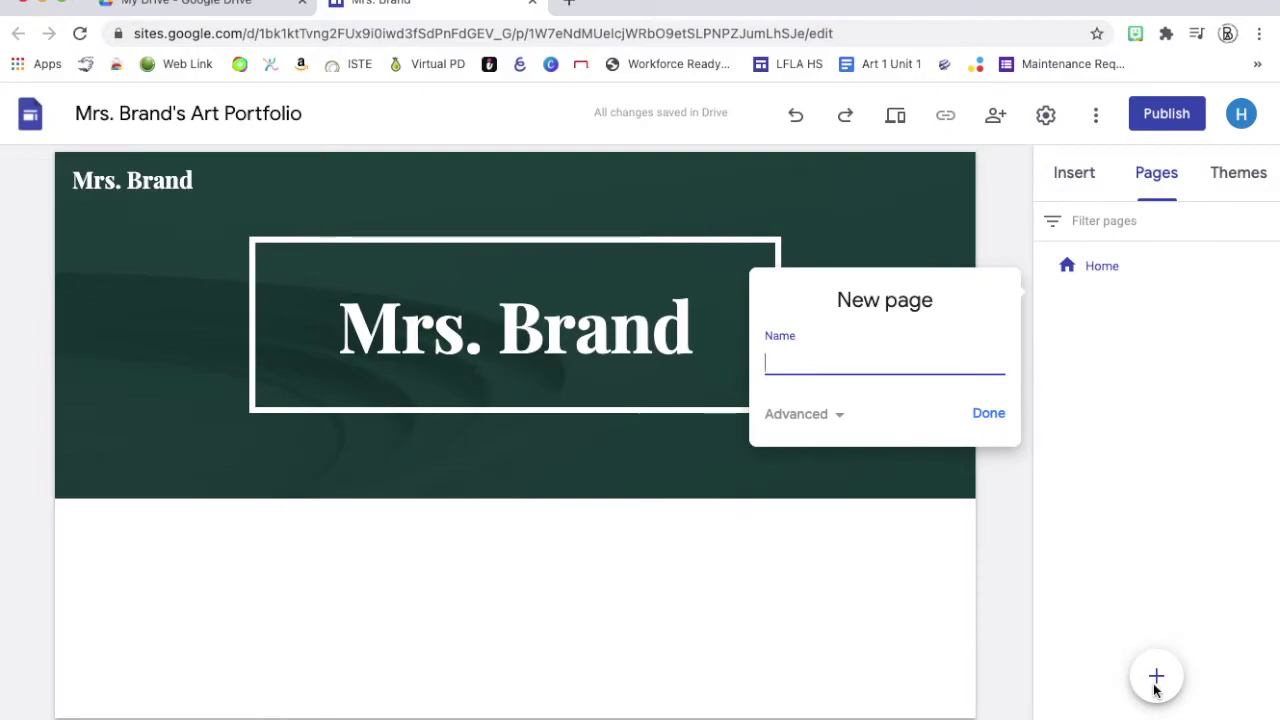
pyautogui.write('Art')
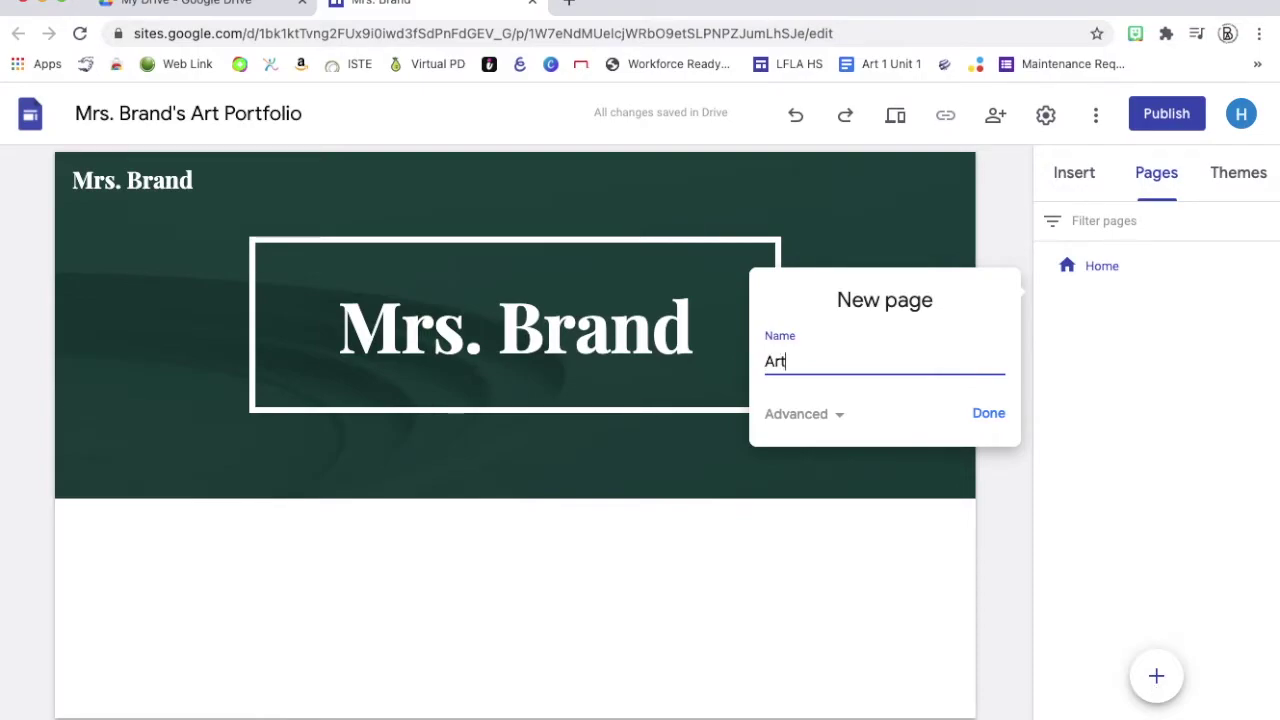
pyautogui.write(' Portfolio')
pyautogui.click(990, 413)
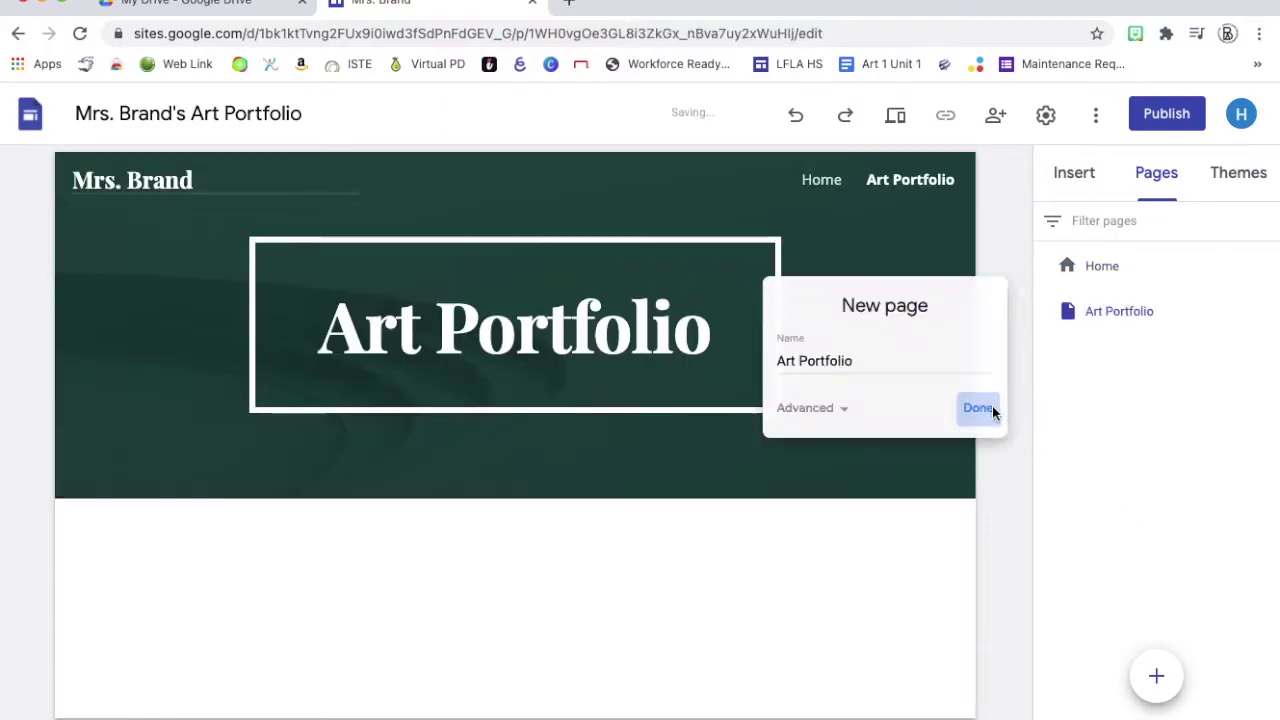
# Check the Home and Art Portfolio pages, and add another new page named Infographics.
pyautogui.click(1106, 270)
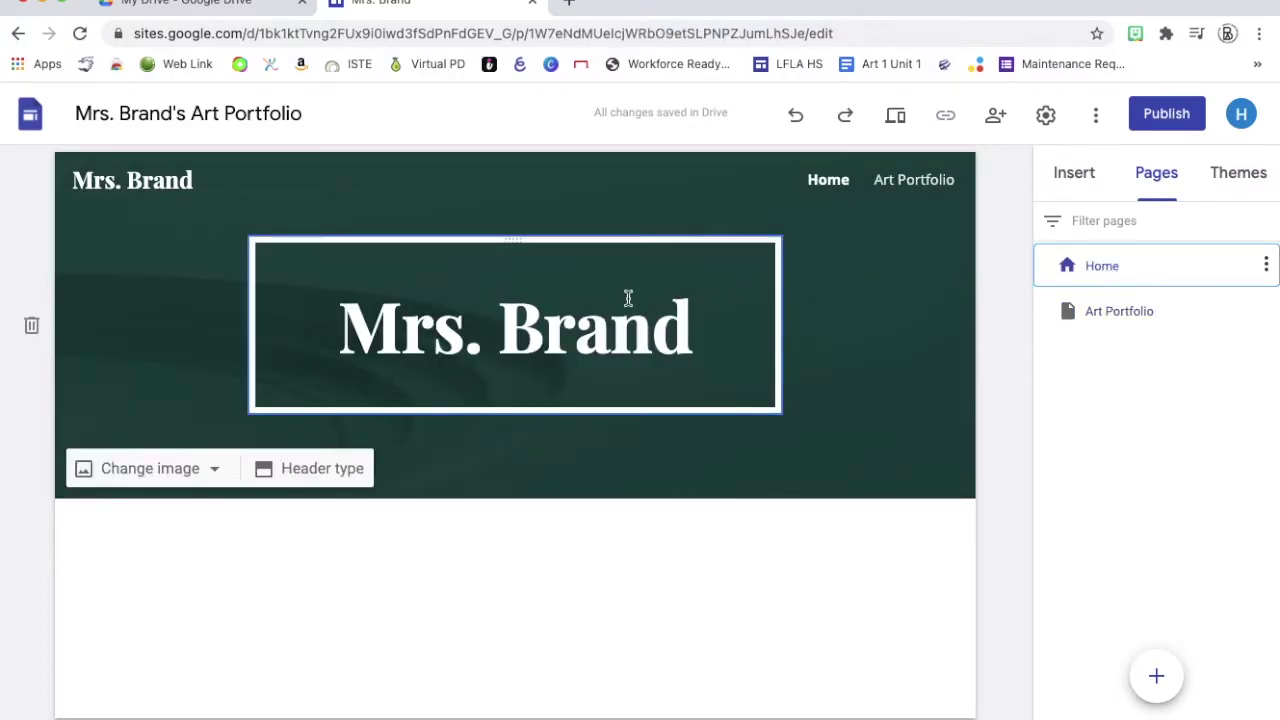
pyautogui.click(1111, 321)
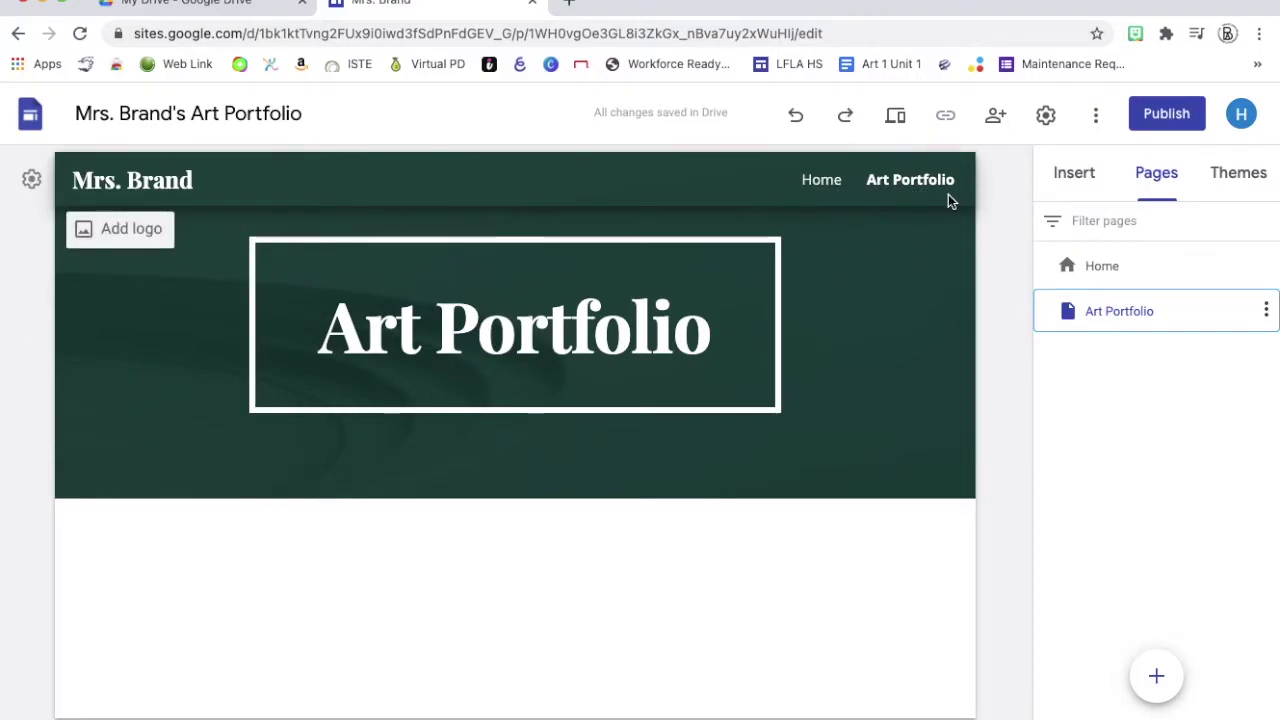
pyautogui.moveTo(1155, 675)
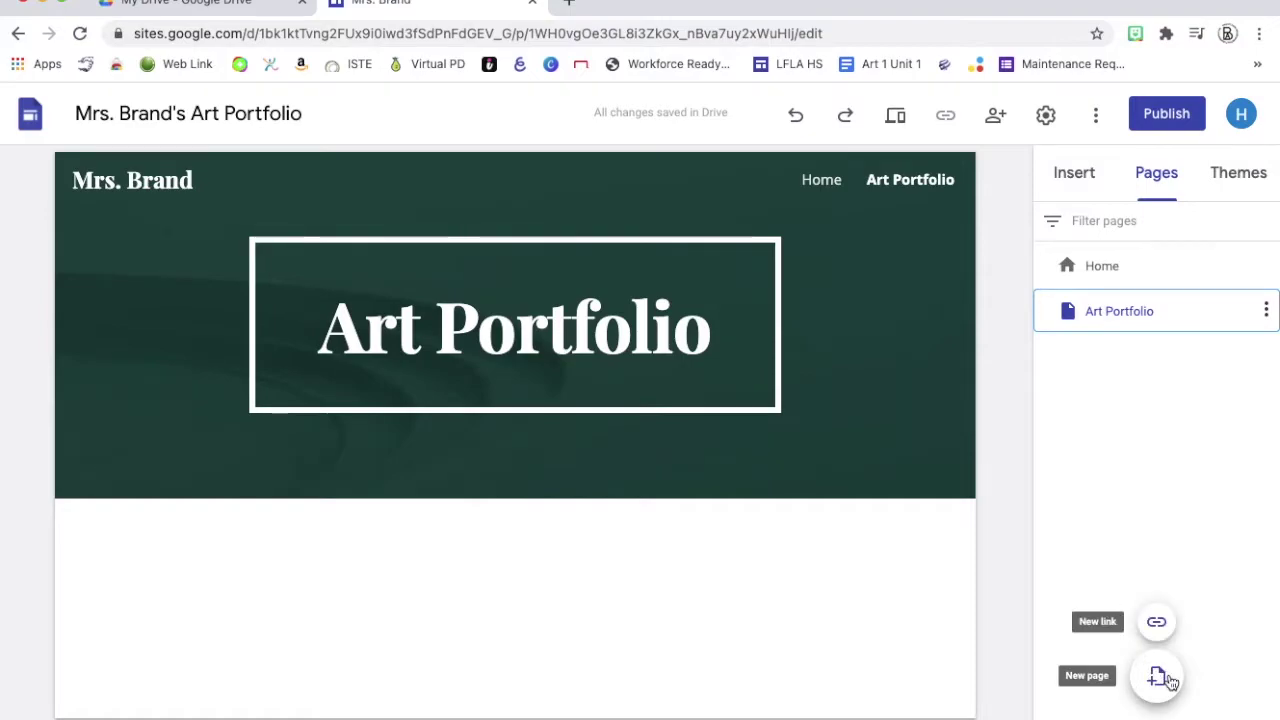
pyautogui.click(1162, 678)
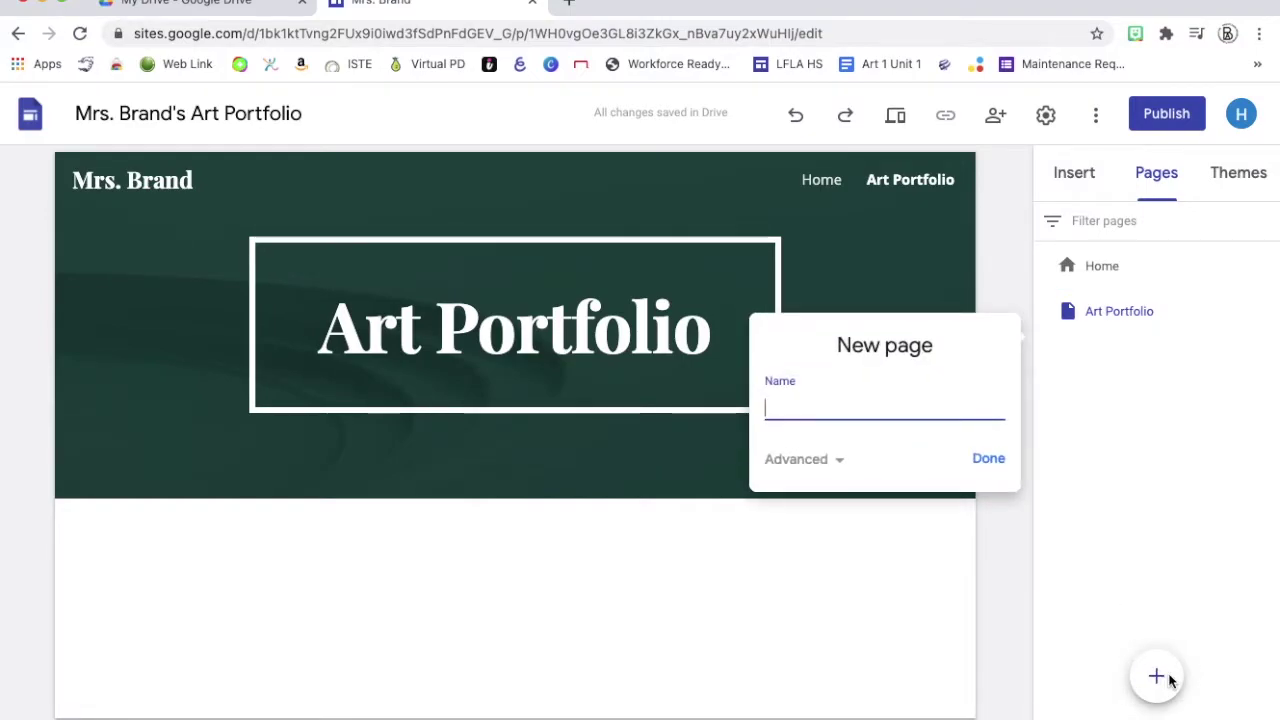
pyautogui.write('Infographics')
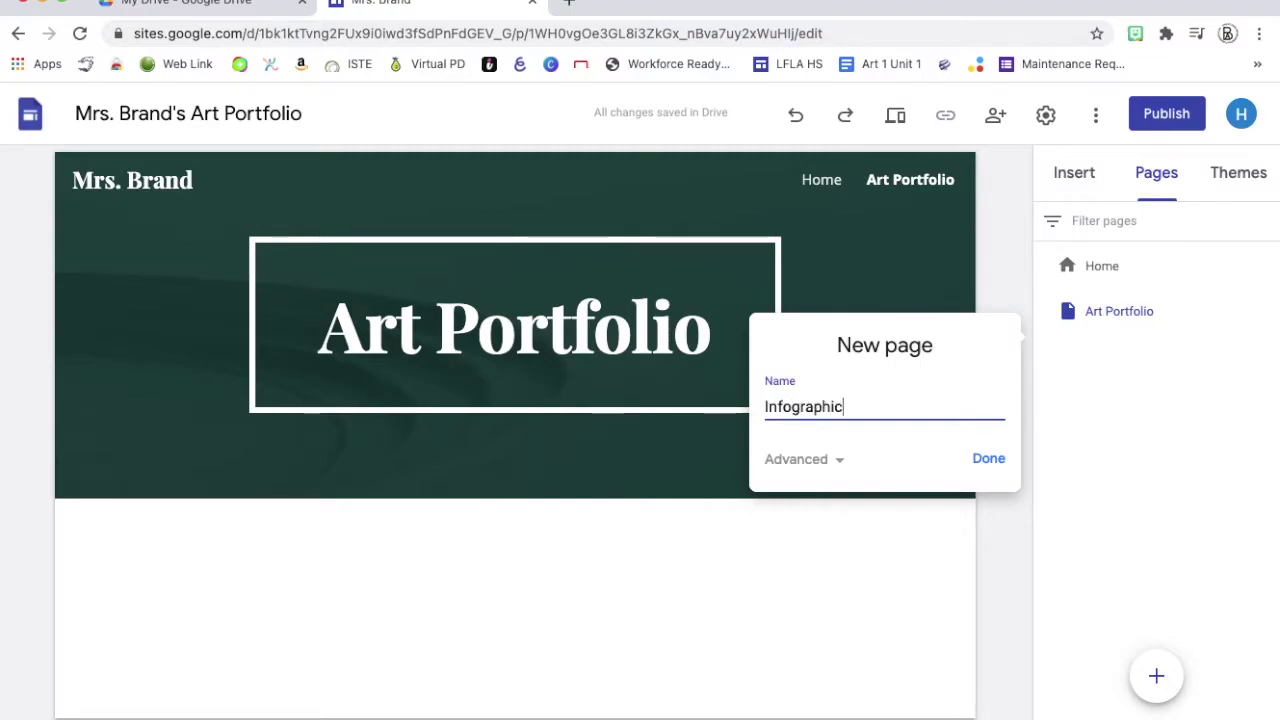
pyautogui.click(989, 460)
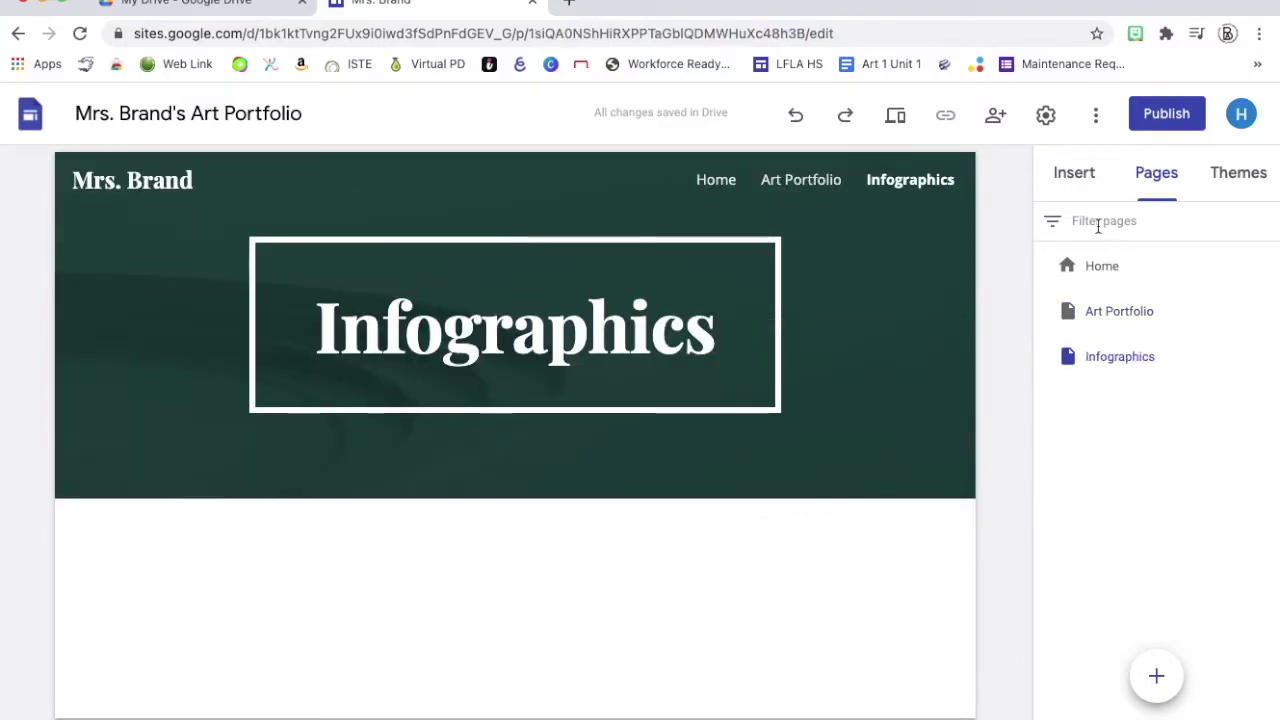
# Add a new page named Independent Work to the site.
pyautogui.click(1155, 683)
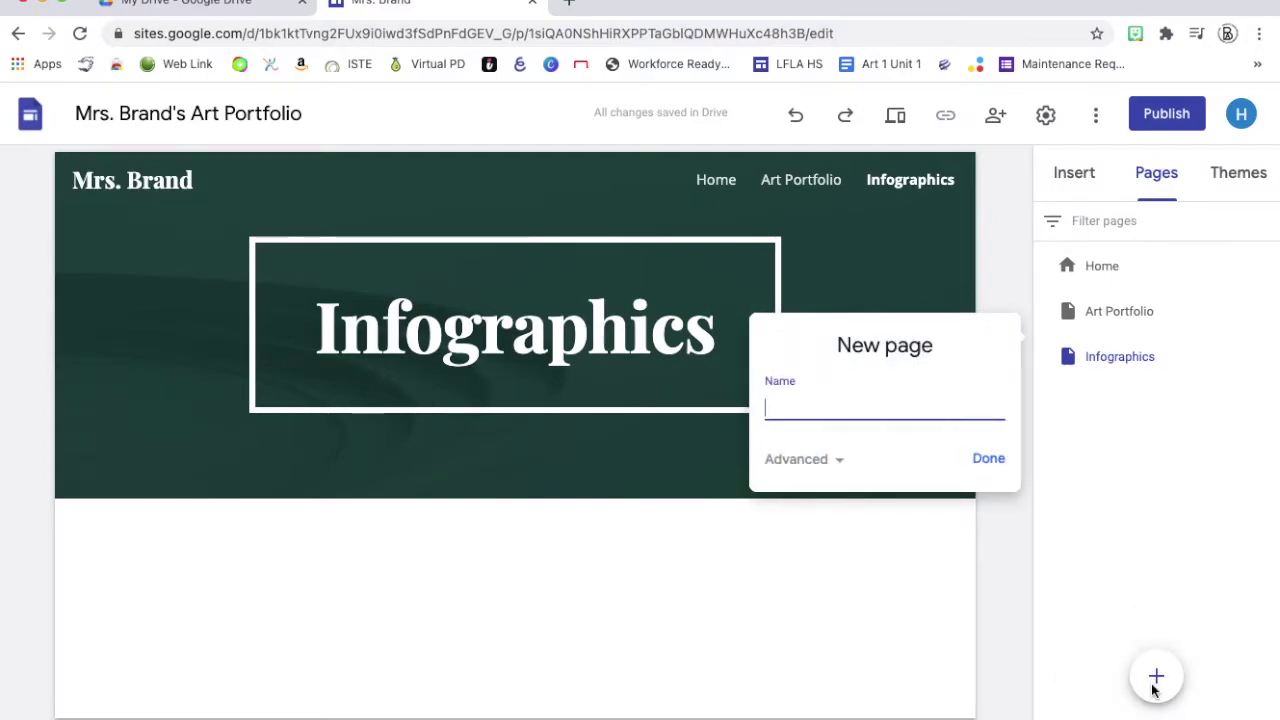
pyautogui.write('Indep')
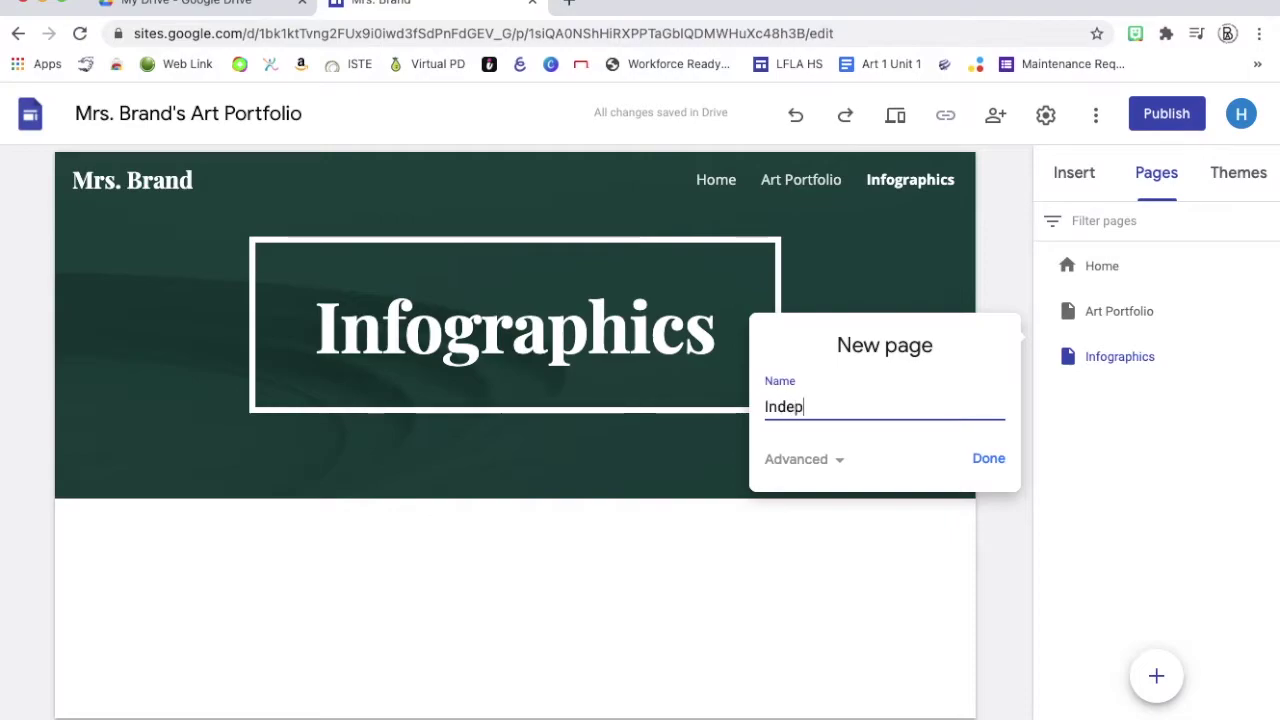
pyautogui.write('ork')
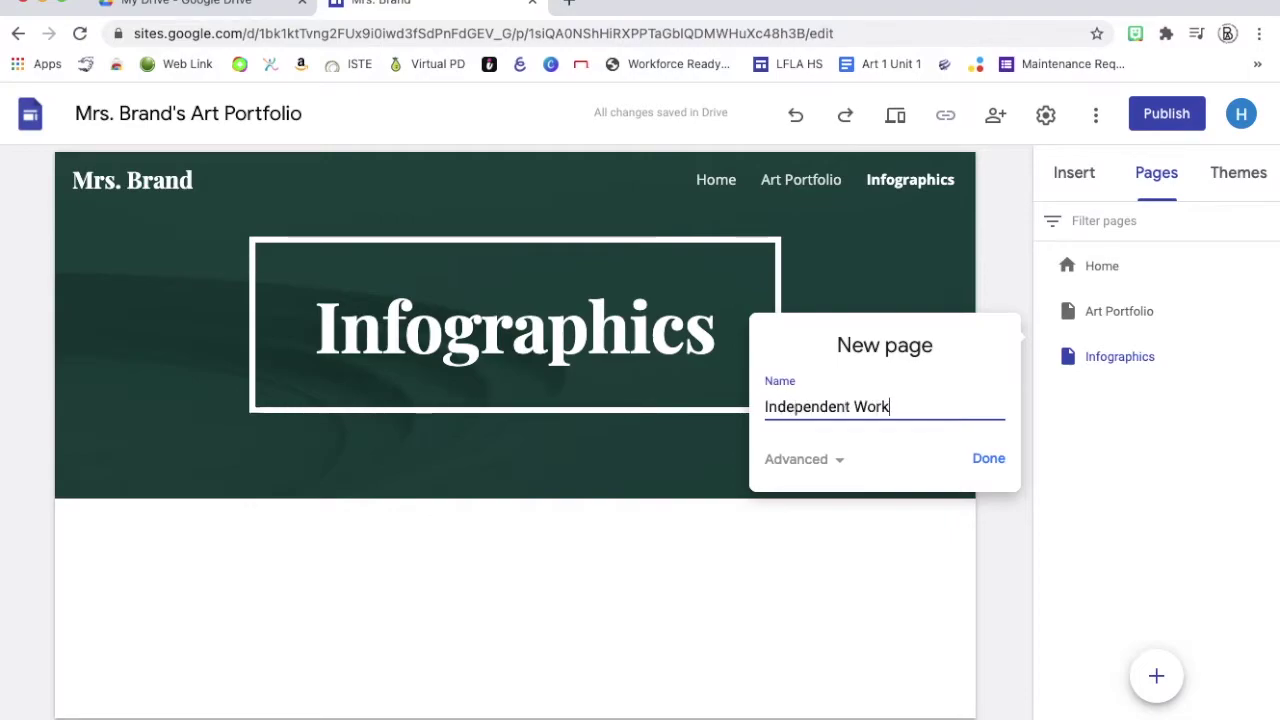
pyautogui.click(987, 460)
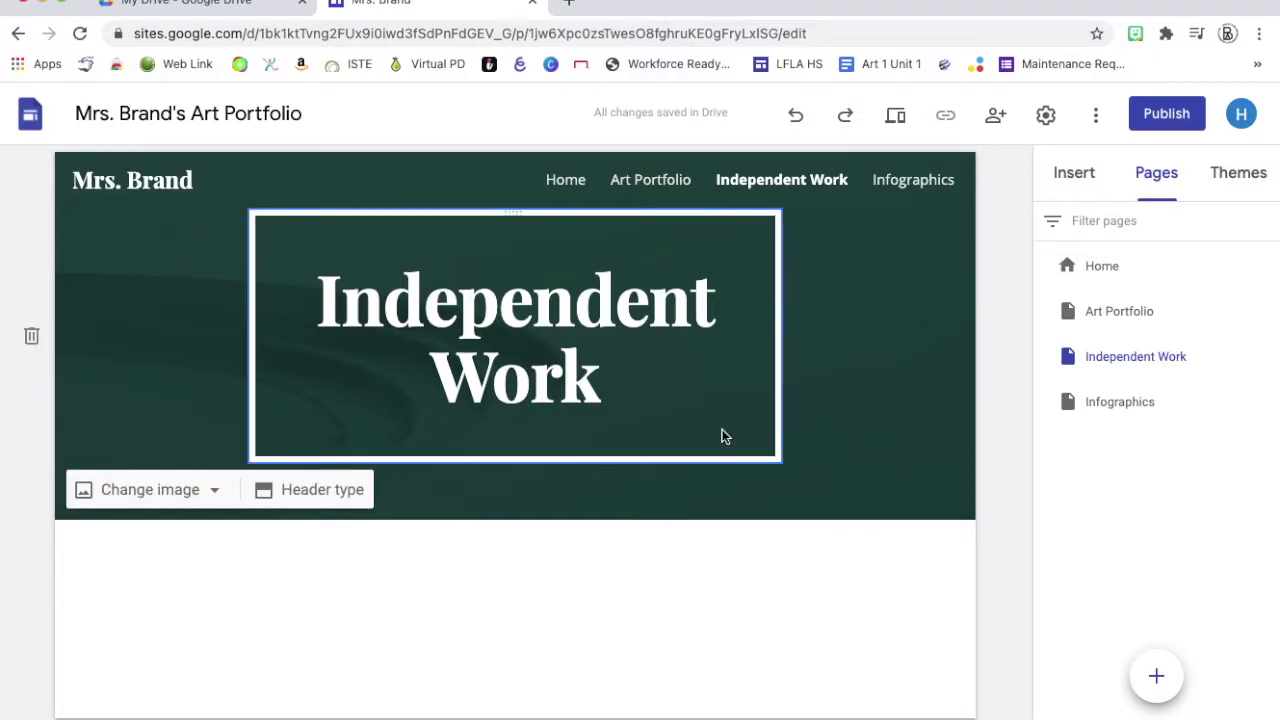
# Open the Art Portfolio page and look through the layouts and content elements that can be inserted on it.
pyautogui.click(1108, 277)
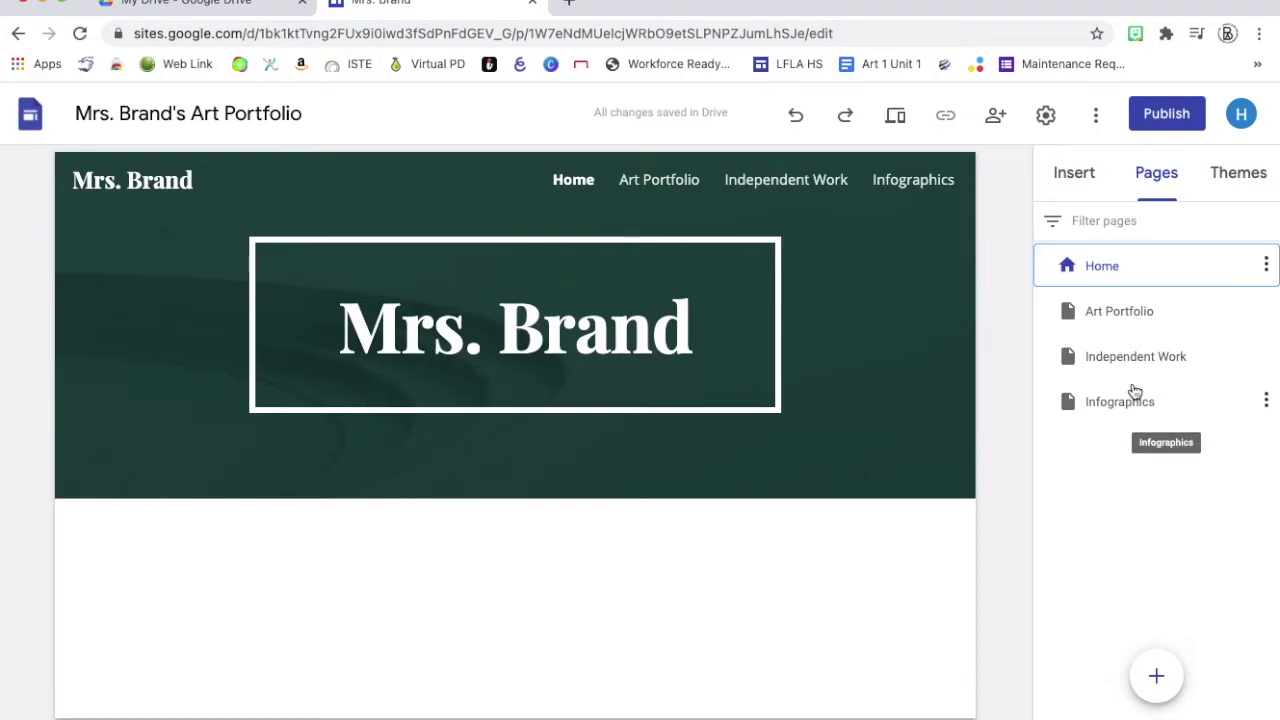
pyautogui.click(1114, 318)
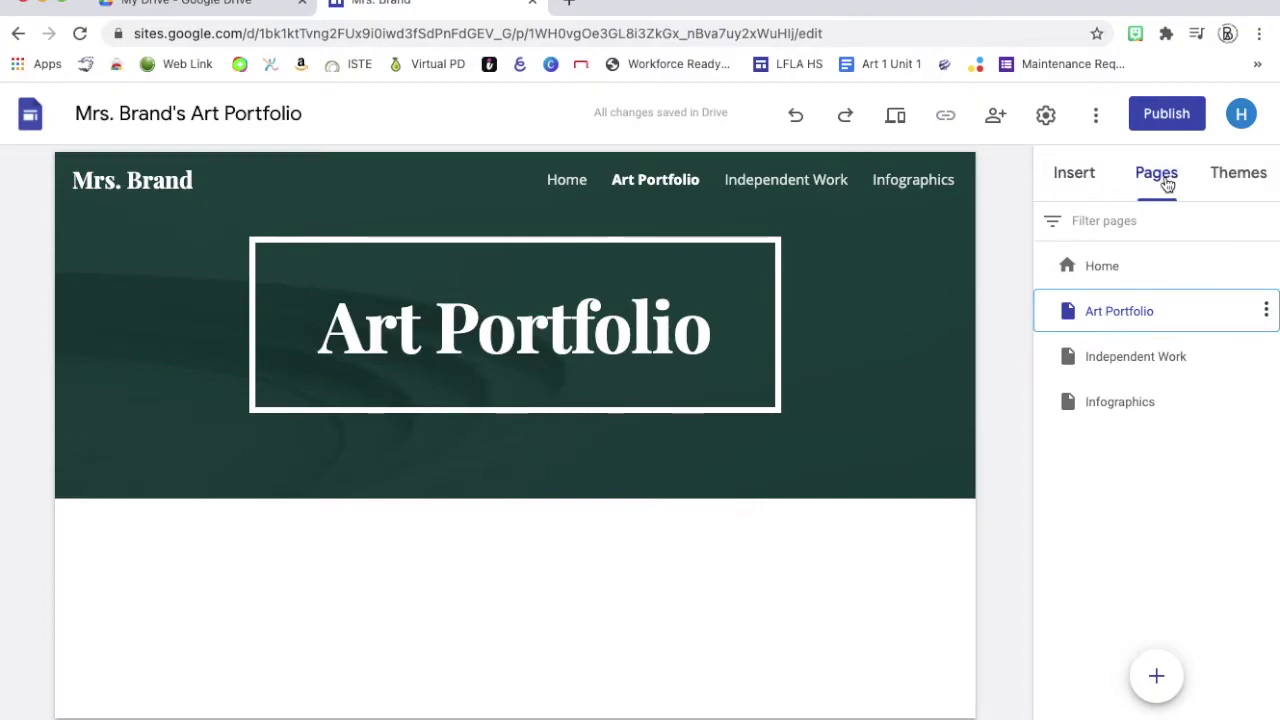
pyautogui.click(1068, 180)
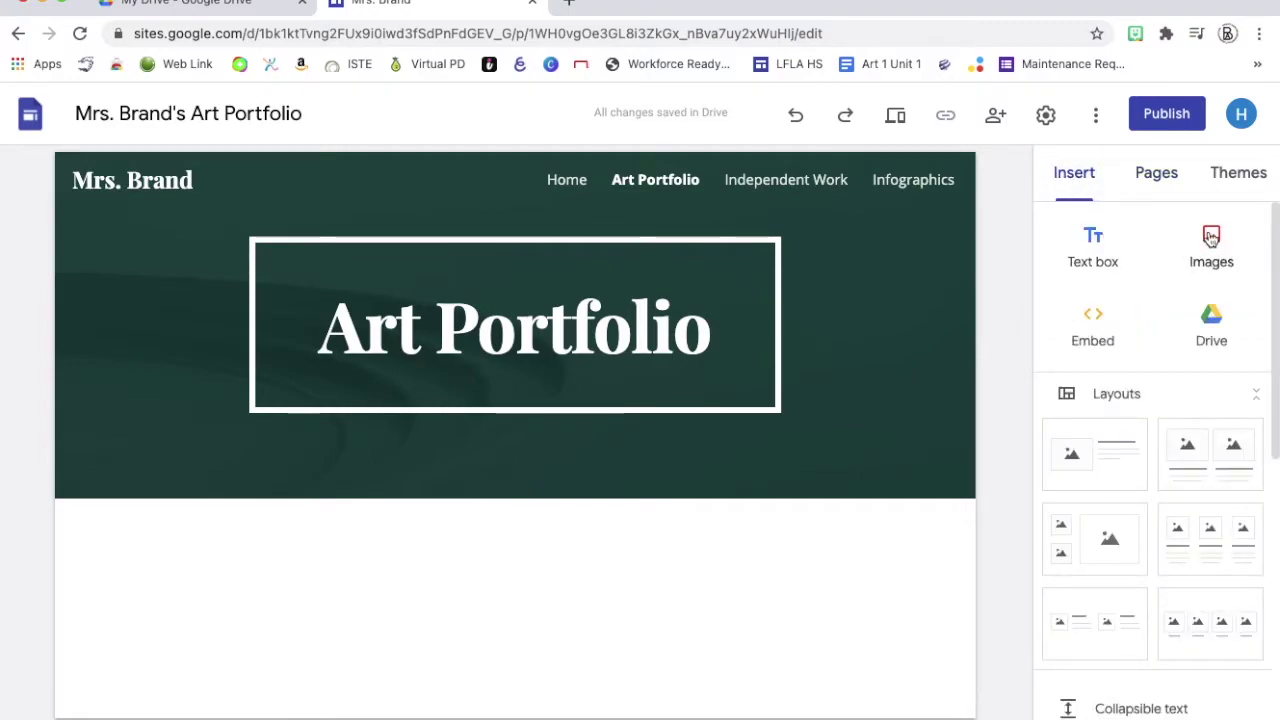
pyautogui.scroll(-2, 1145, 355)
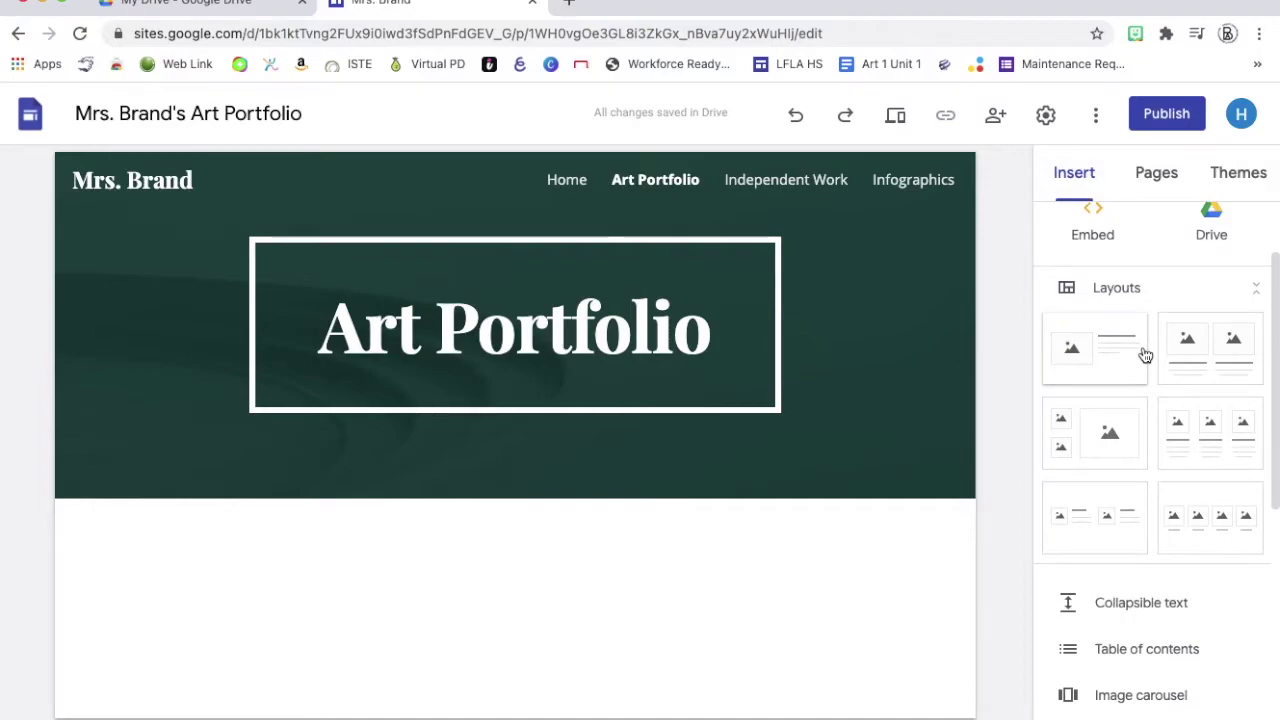
pyautogui.scroll(-9, 1171, 389)
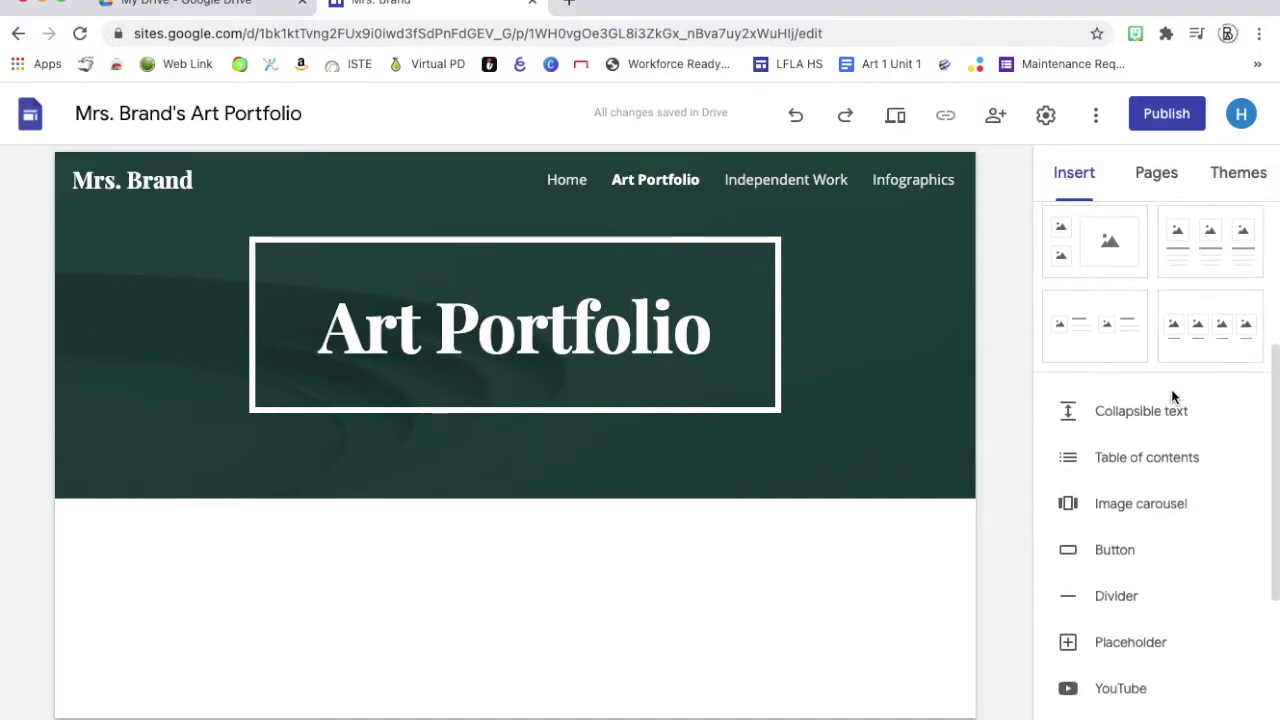
pyautogui.scroll(11, 1170, 395)
pyautogui.scroll(-2, 1138, 452)
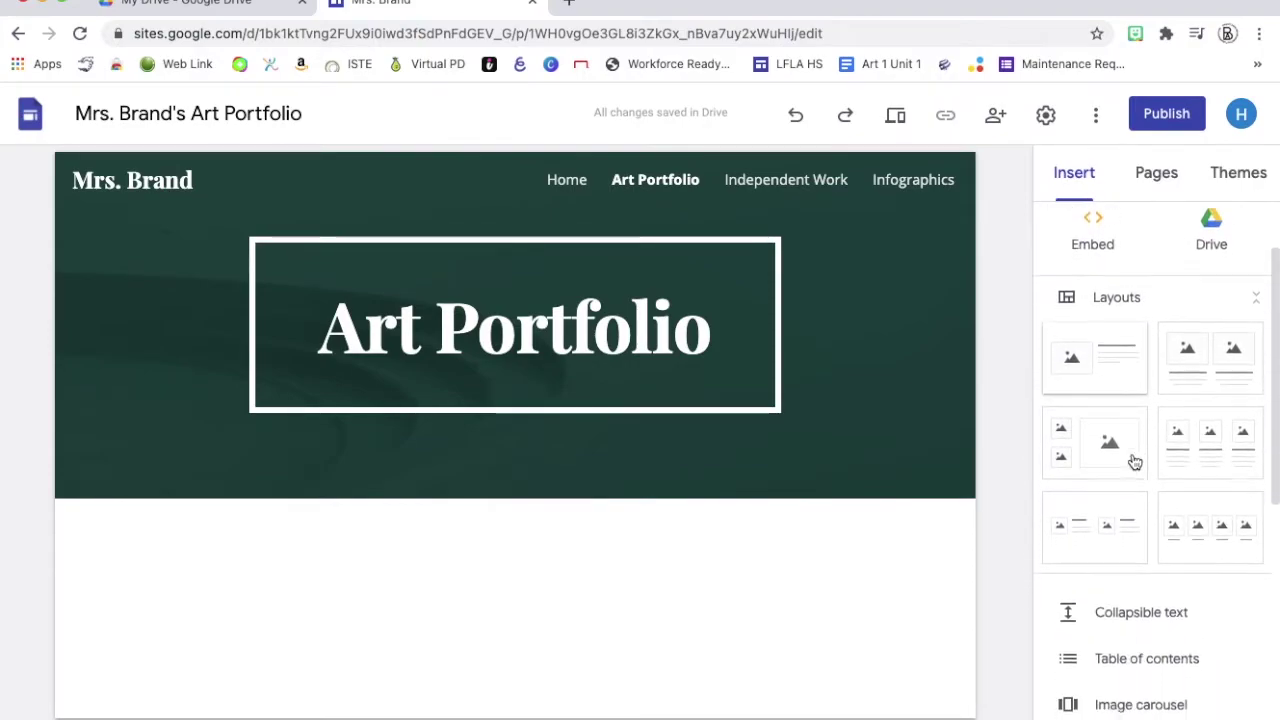
pyautogui.scroll(-10, 1135, 461)
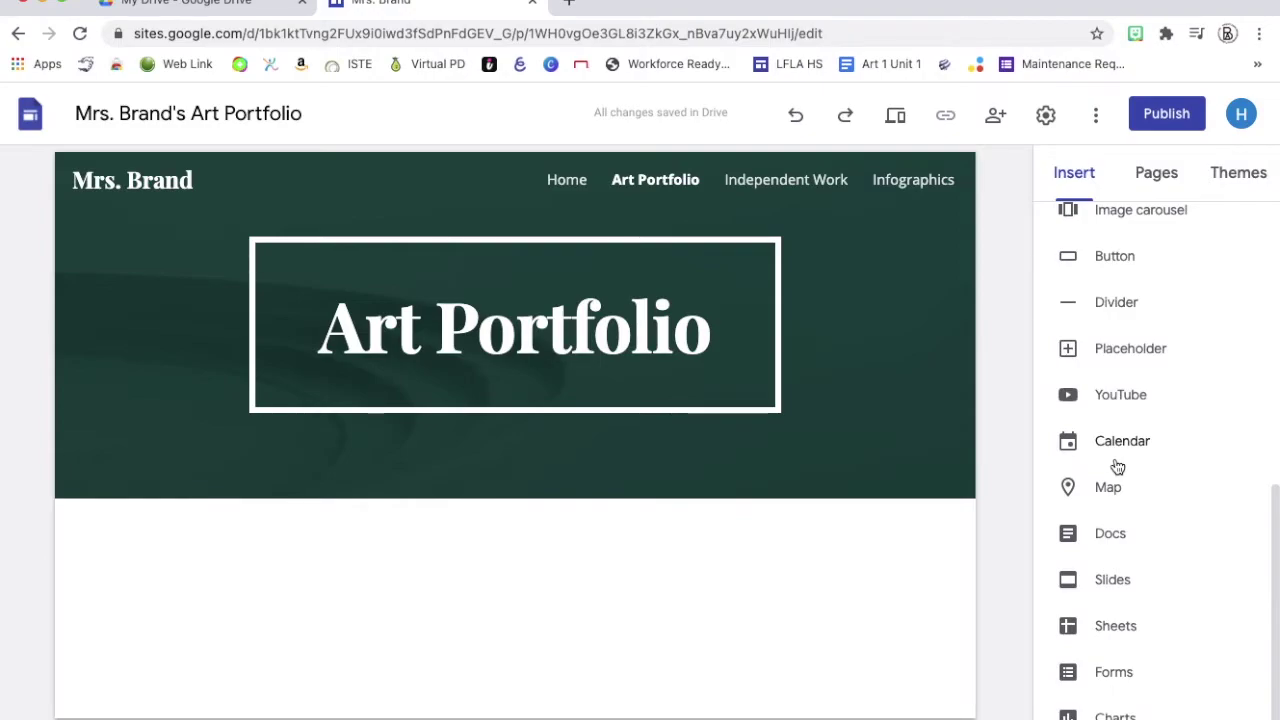
pyautogui.scroll(6, 1114, 445)
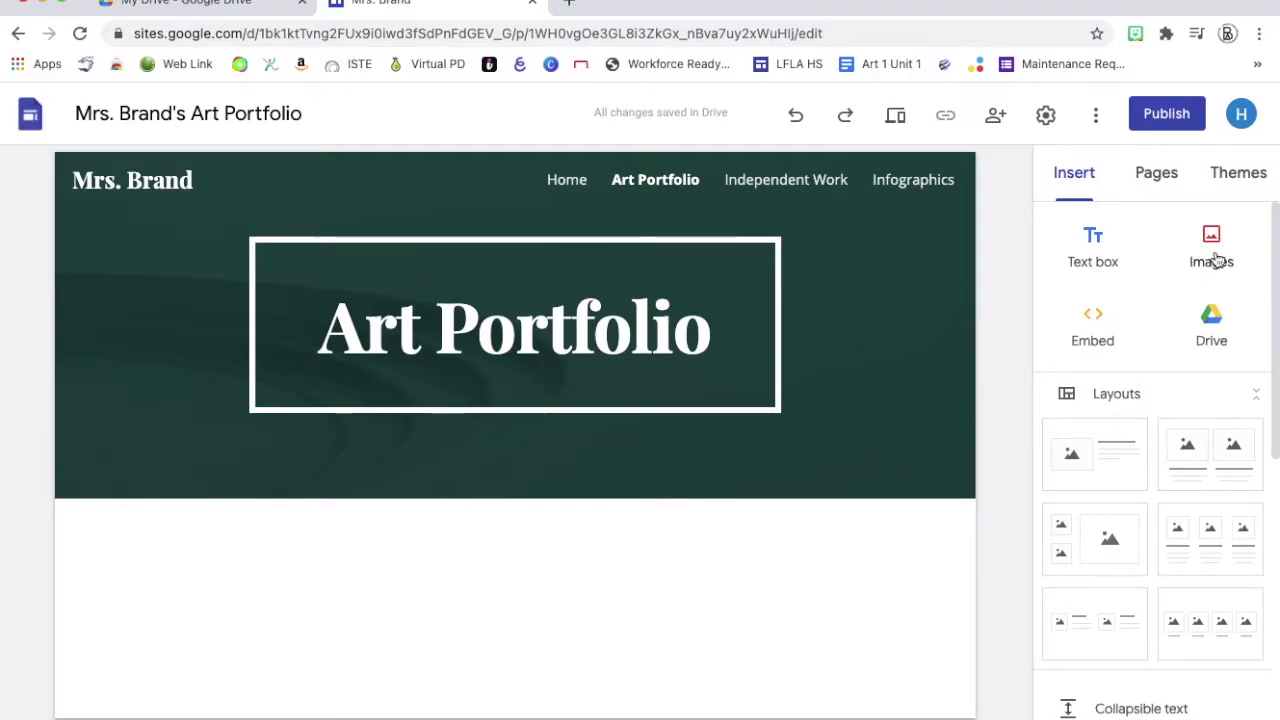
# Switch to Google Drive, look through the recent files, and search for all files of the Drawings type.
pyautogui.click(235, 10)
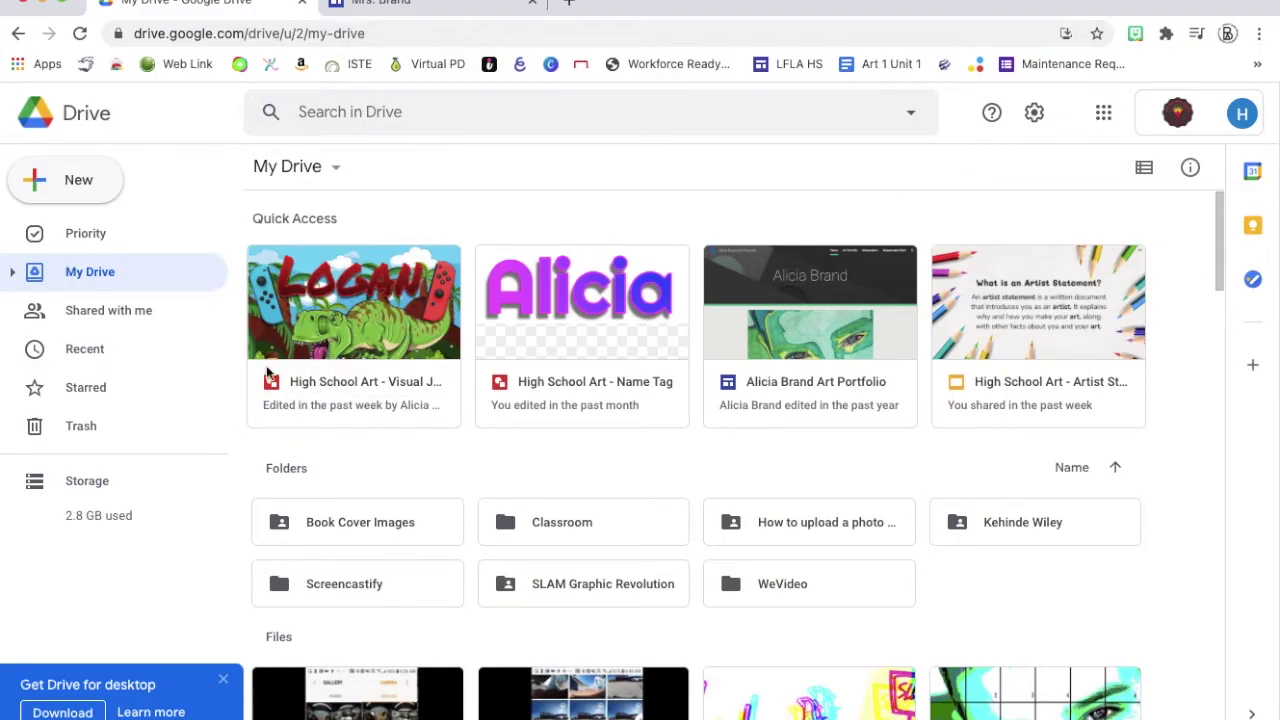
pyautogui.click(85, 350)
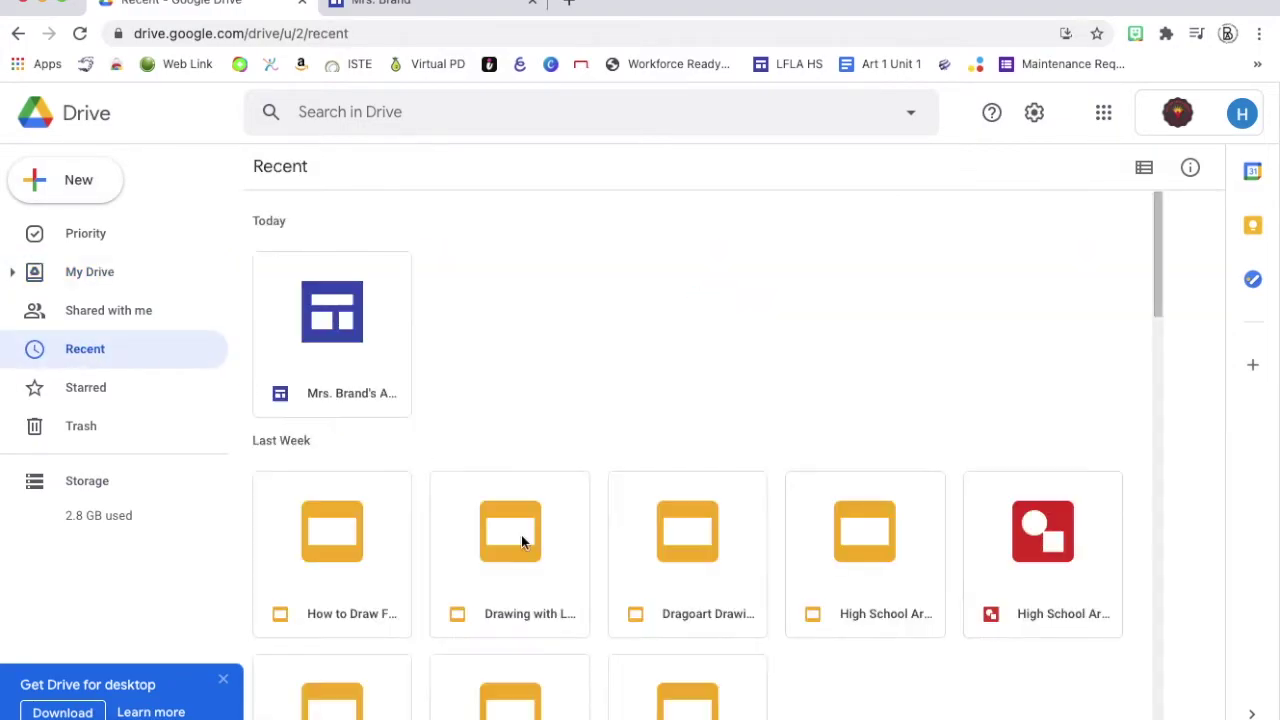
pyautogui.scroll(-5, 515, 510)
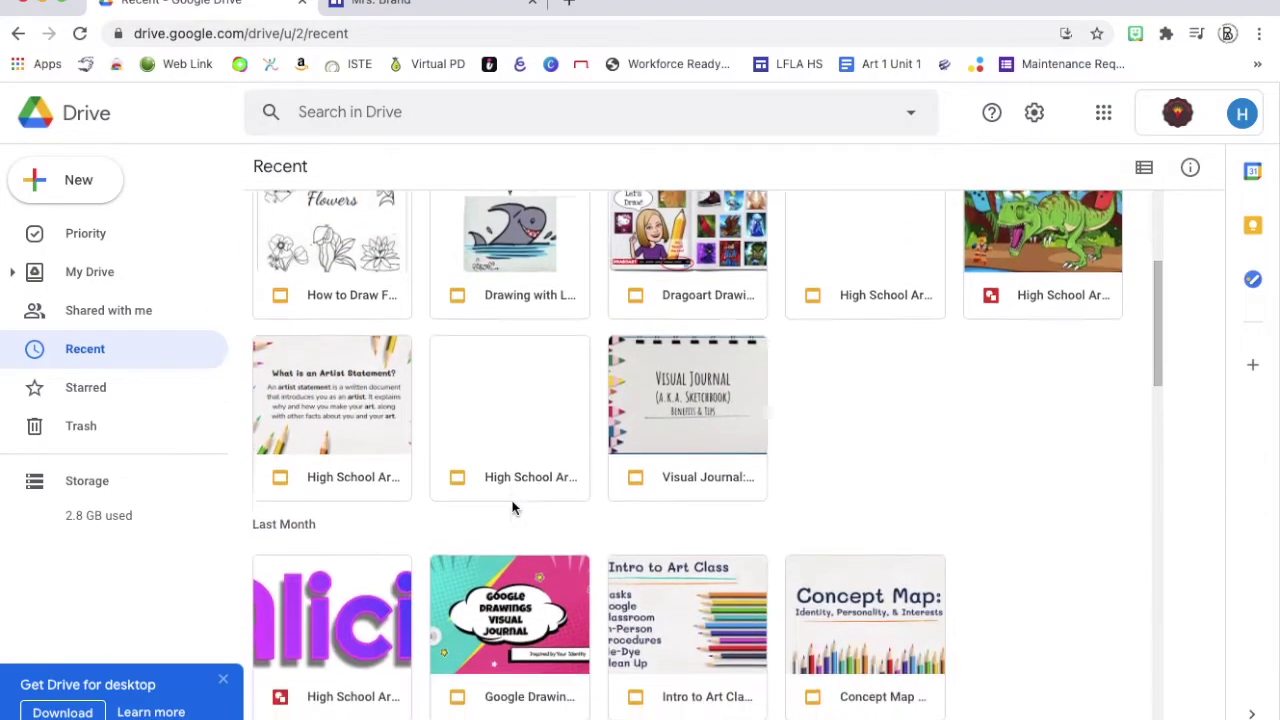
pyautogui.scroll(1, 512, 508)
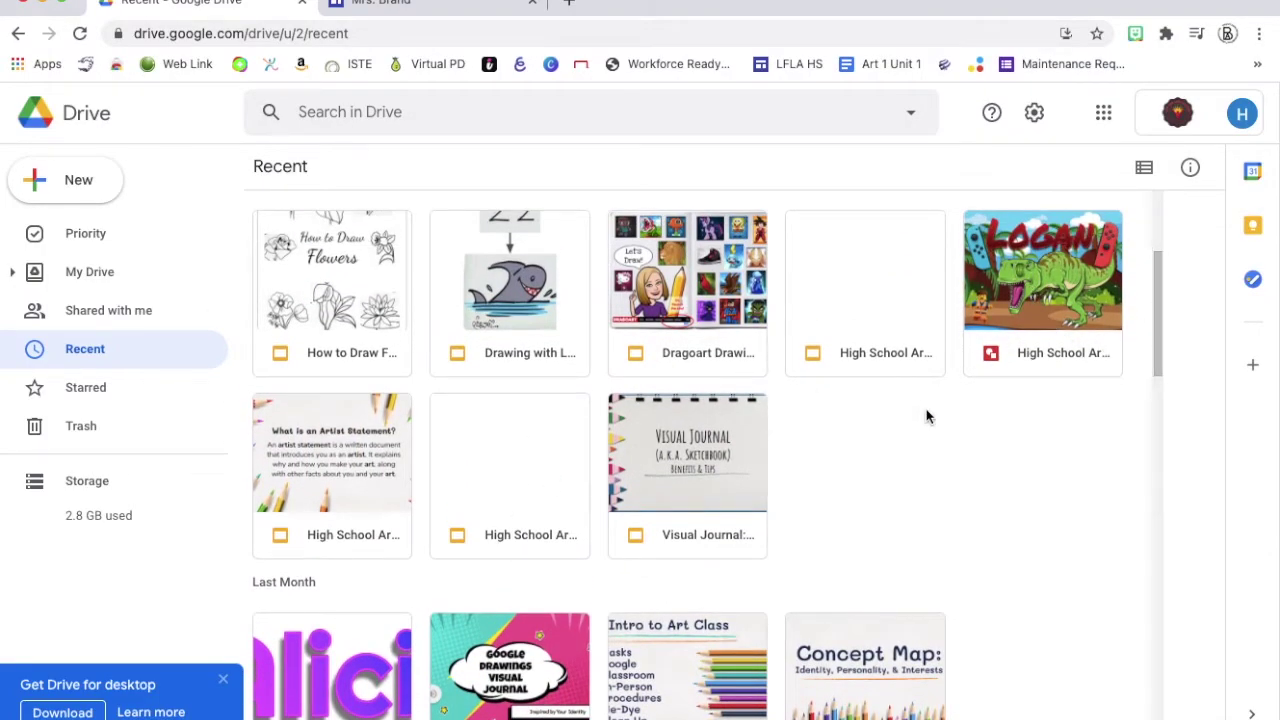
pyautogui.scroll(3, 926, 414)
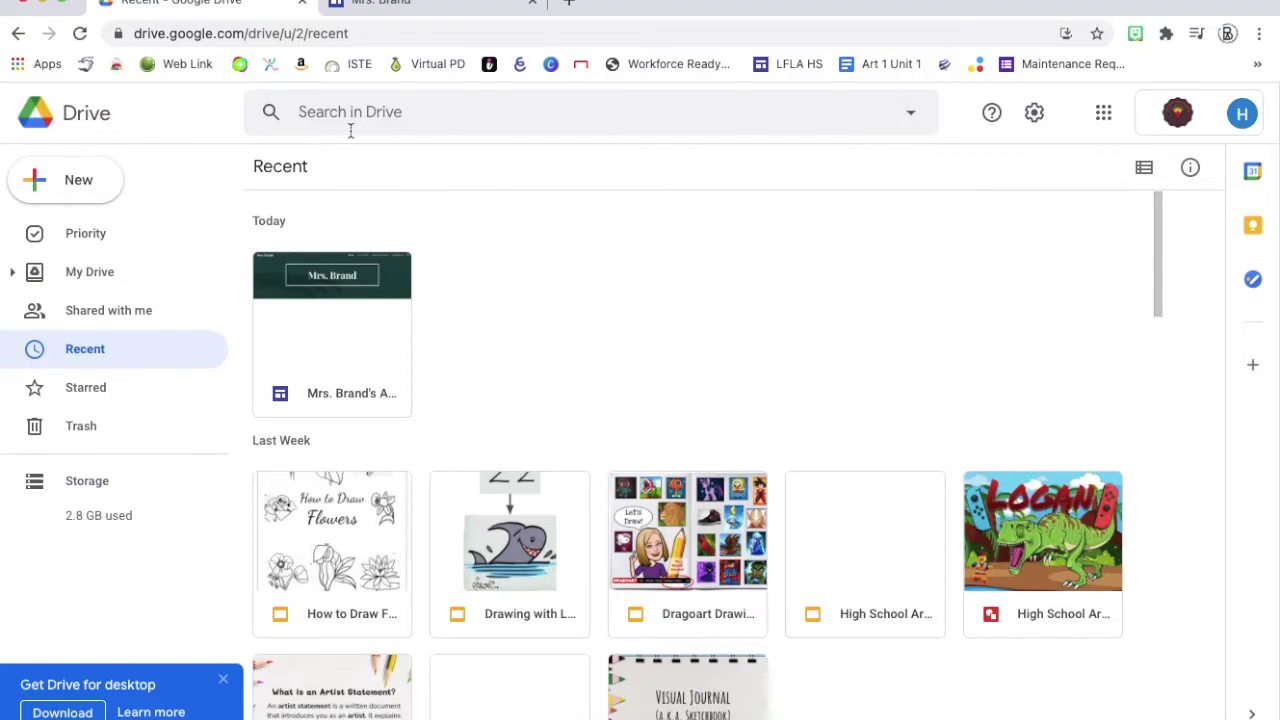
pyautogui.click(911, 116)
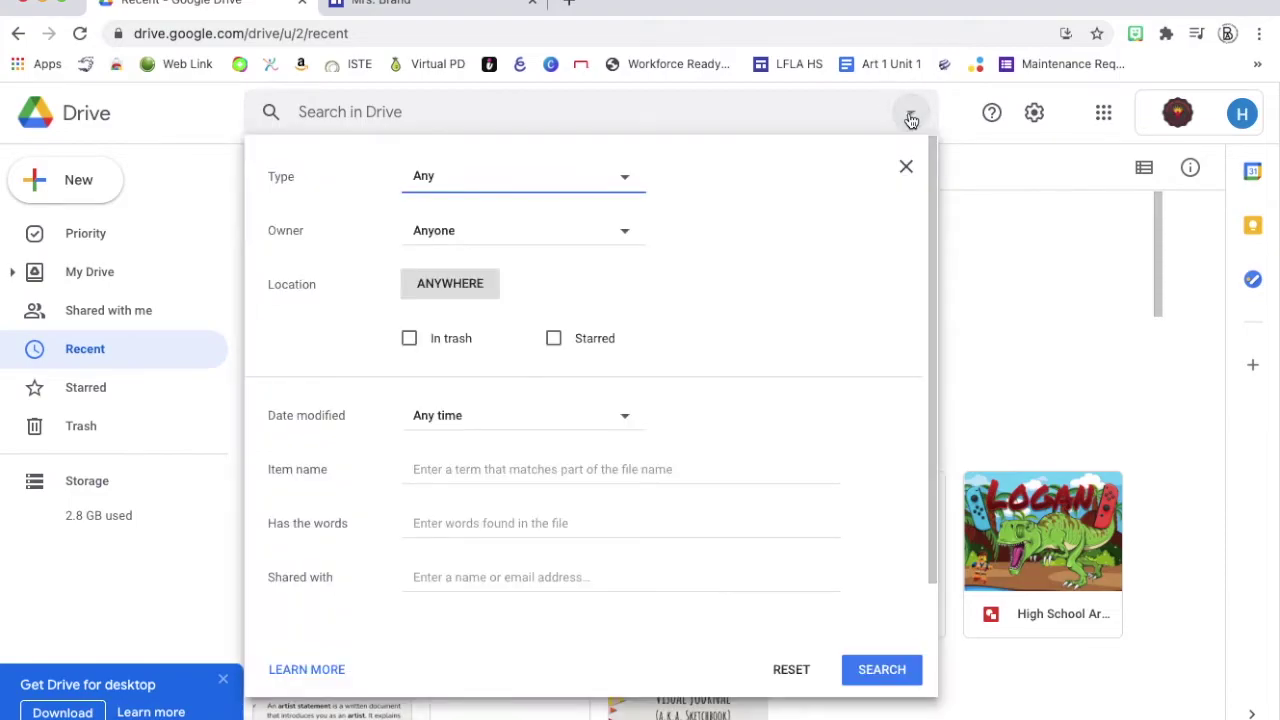
pyautogui.click(423, 177)
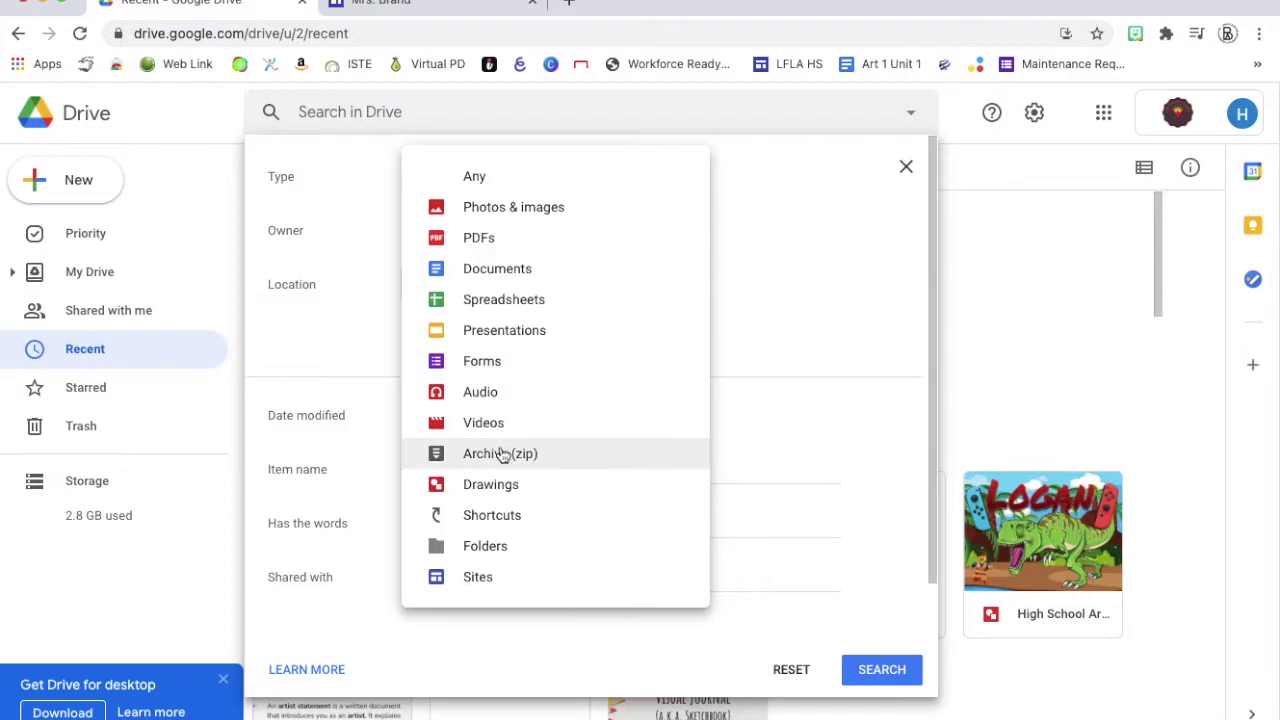
pyautogui.click(506, 490)
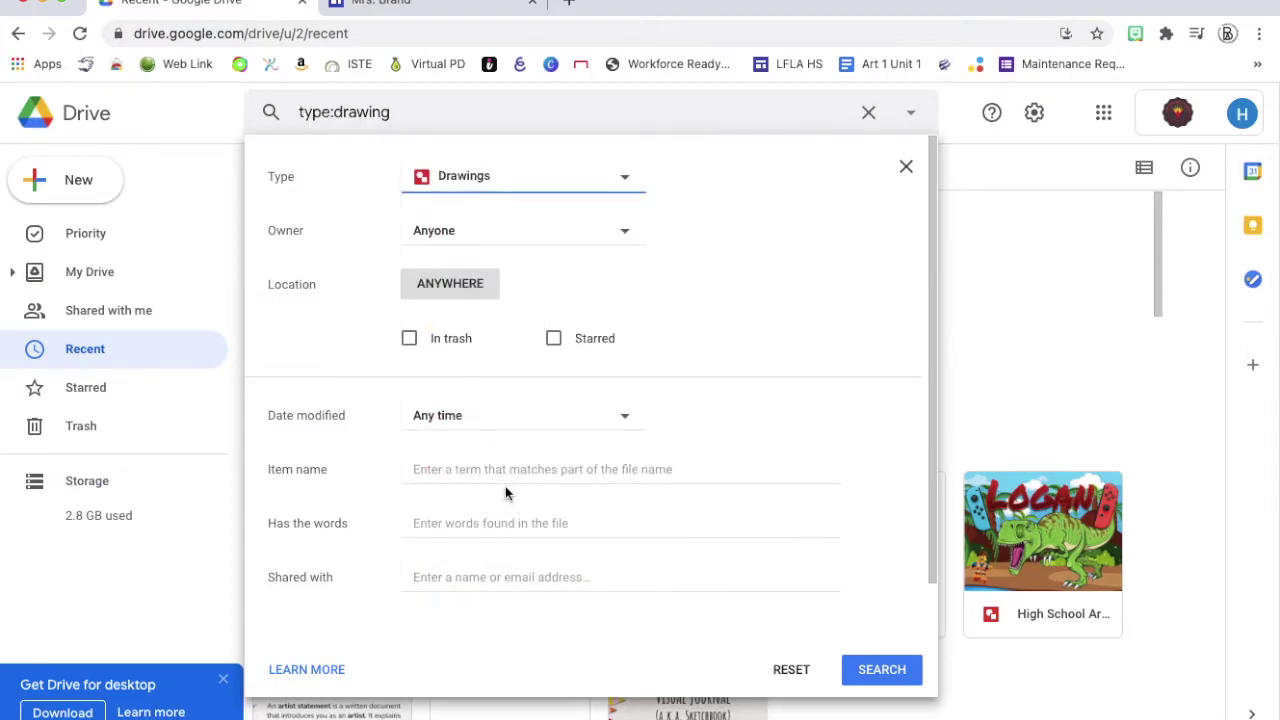
pyautogui.click(880, 670)
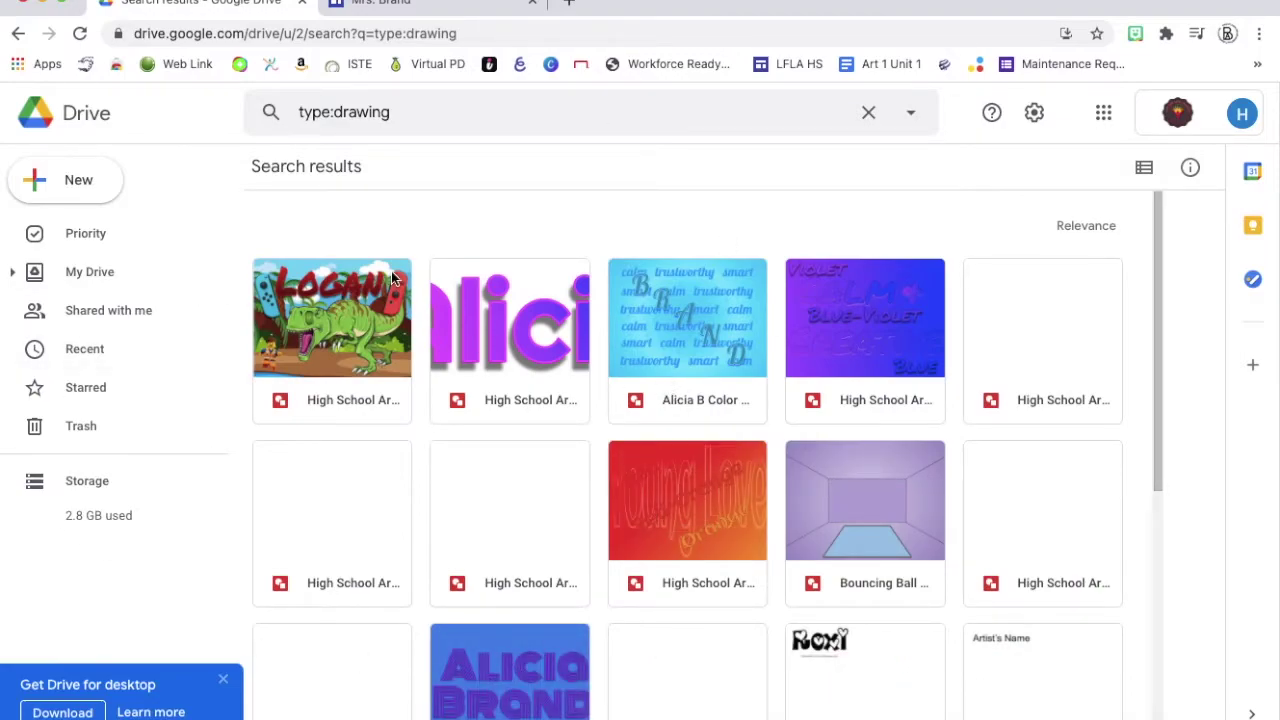
# Open the drawing "High School Art - Visual Journal Cover" and download it as a JPG image.
pyautogui.doubleClick(341, 352)
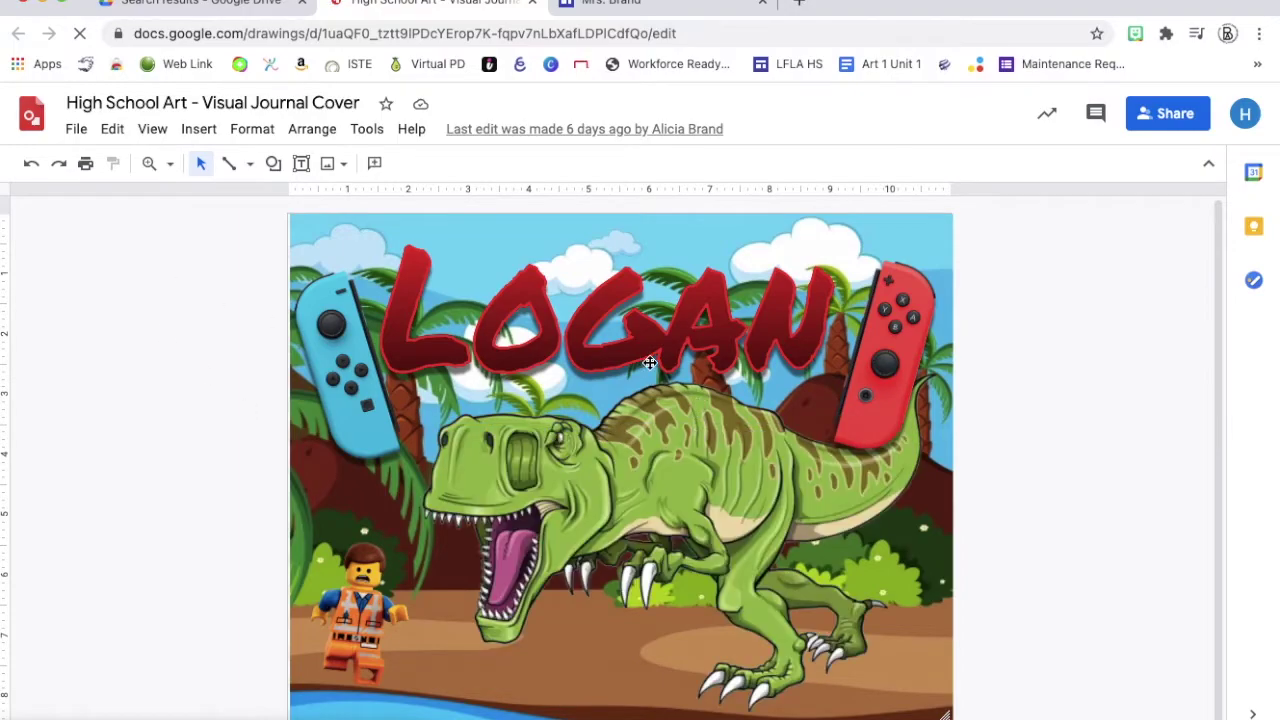
pyautogui.click(77, 131)
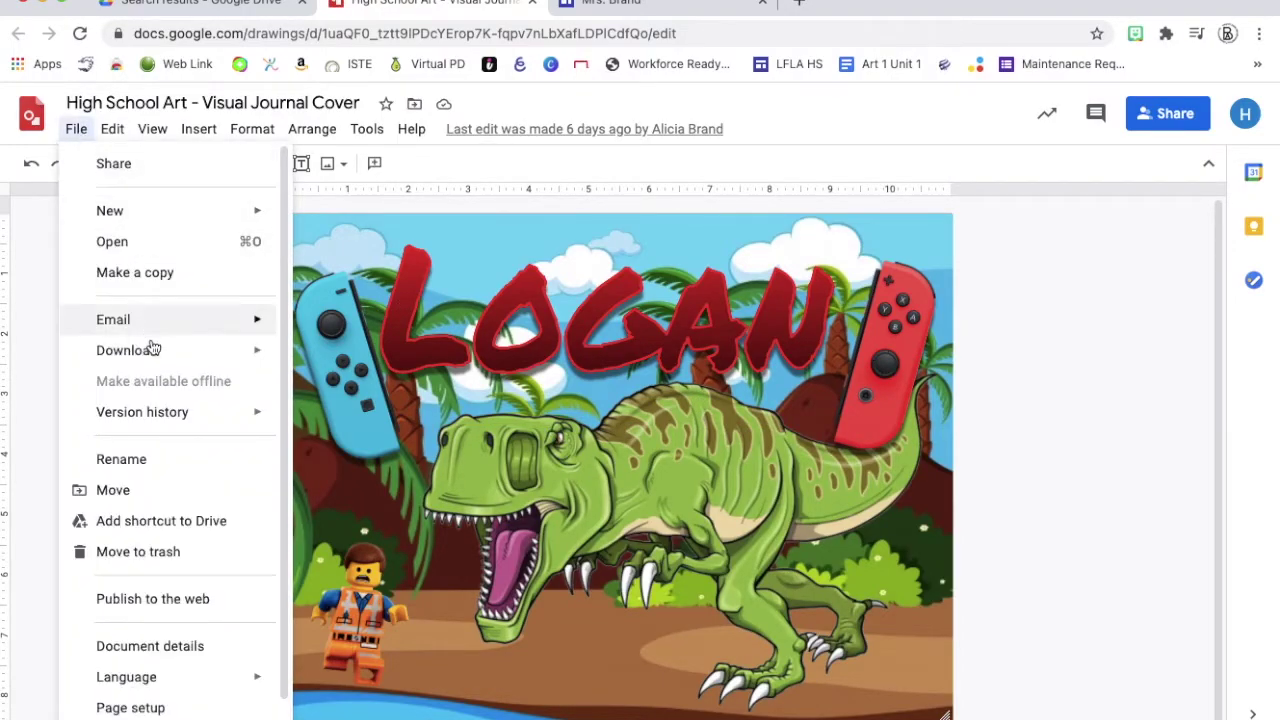
pyautogui.moveTo(150, 348)
pyautogui.click(427, 390)
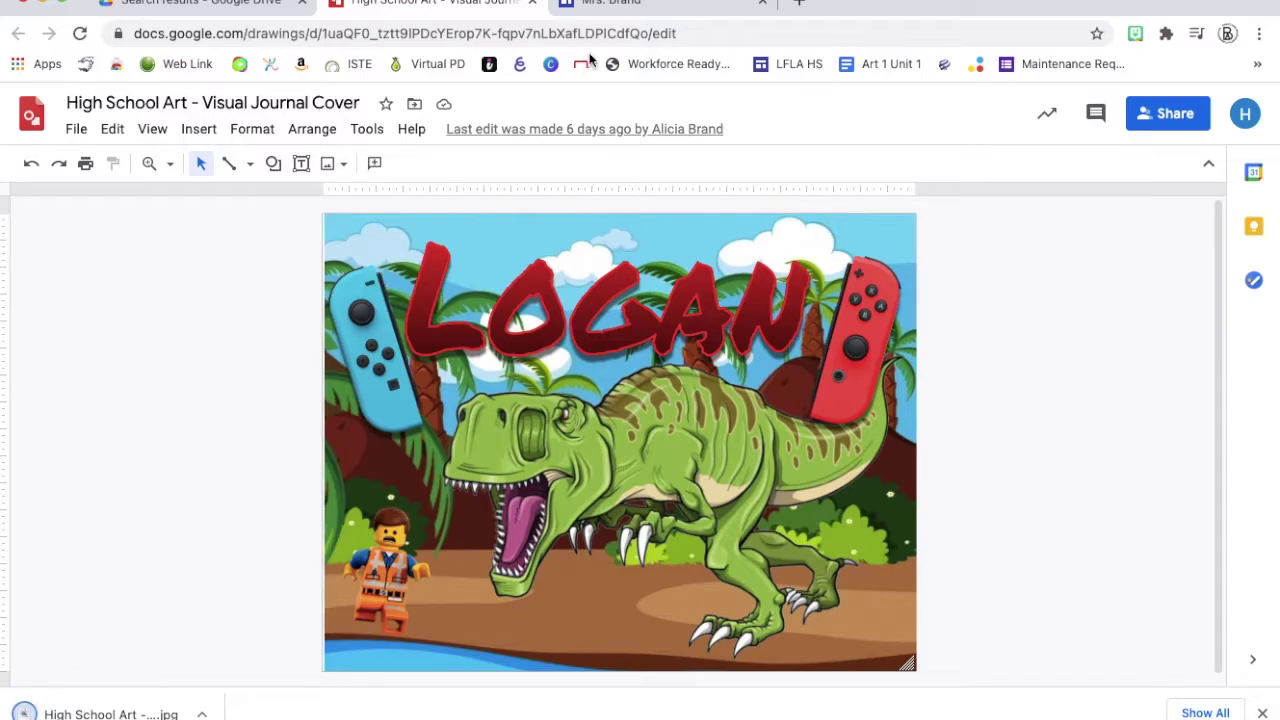
# Switch to the Google Sites tab and upload the downloaded High School Art cover JPG from Downloads onto the Art Portfolio page.
pyautogui.click(607, 8)
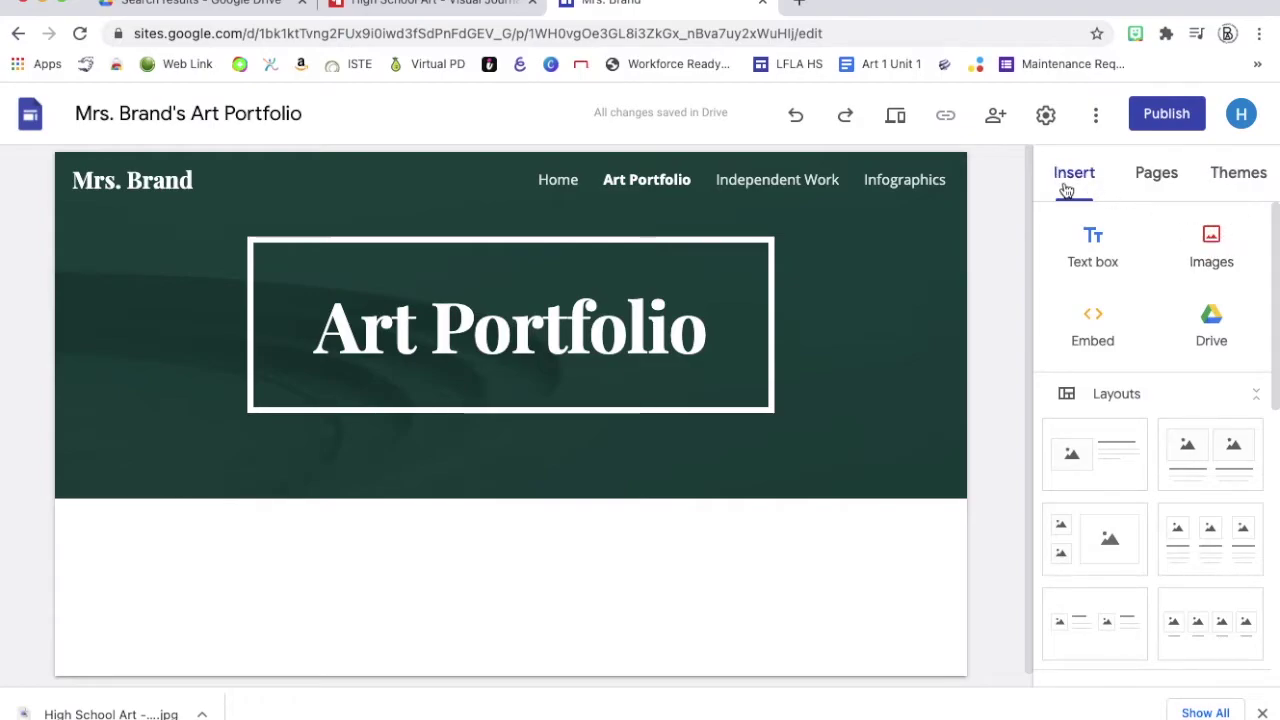
pyautogui.click(1210, 245)
pyautogui.click(1186, 313)
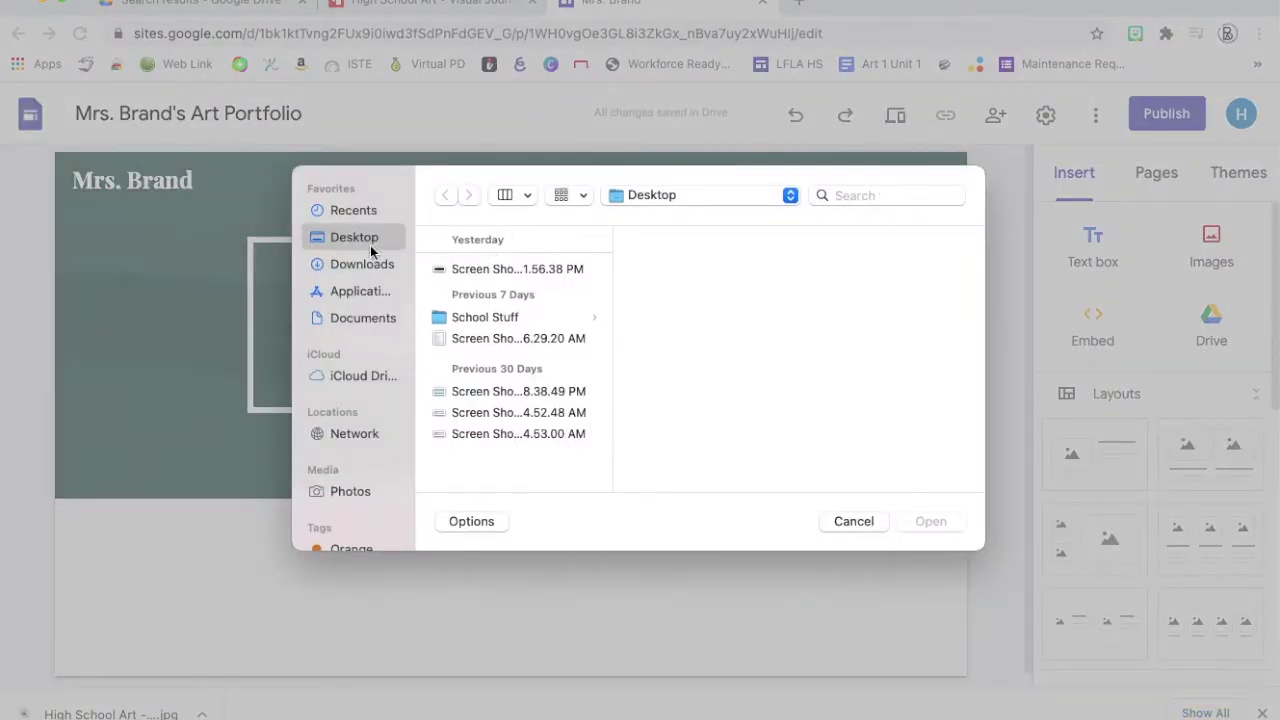
pyautogui.click(364, 264)
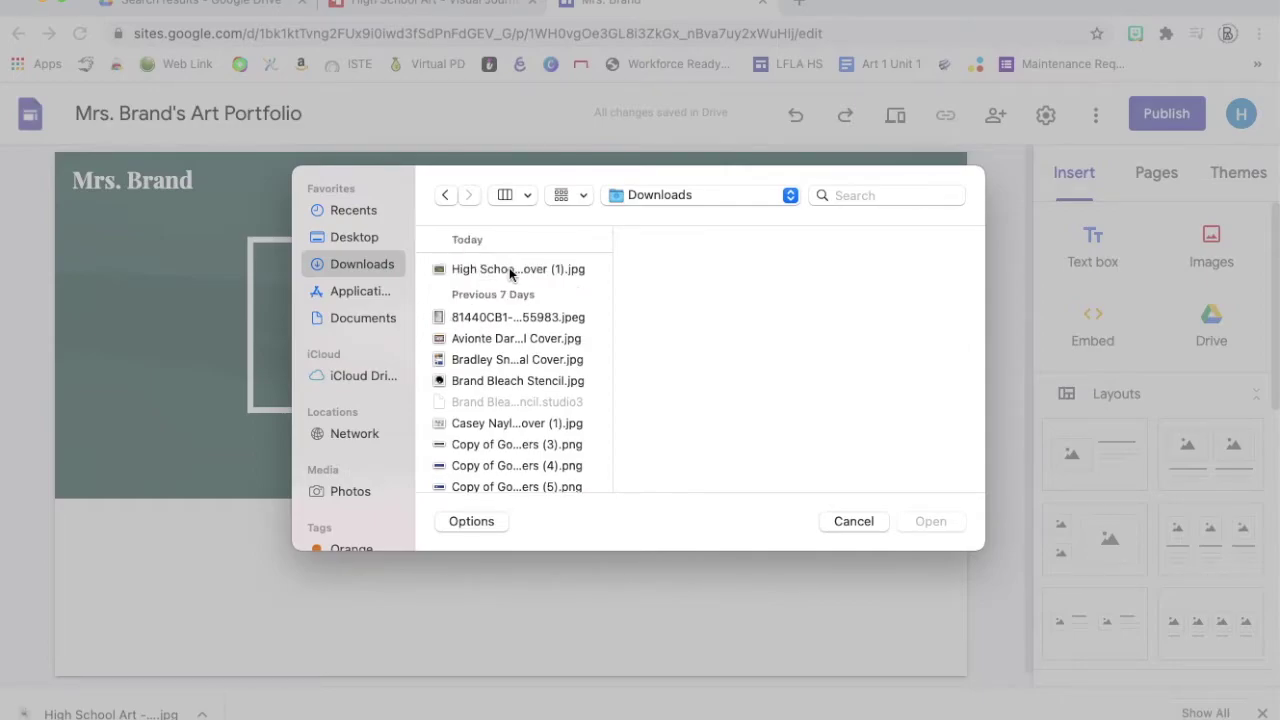
pyautogui.click(477, 268)
pyautogui.click(920, 522)
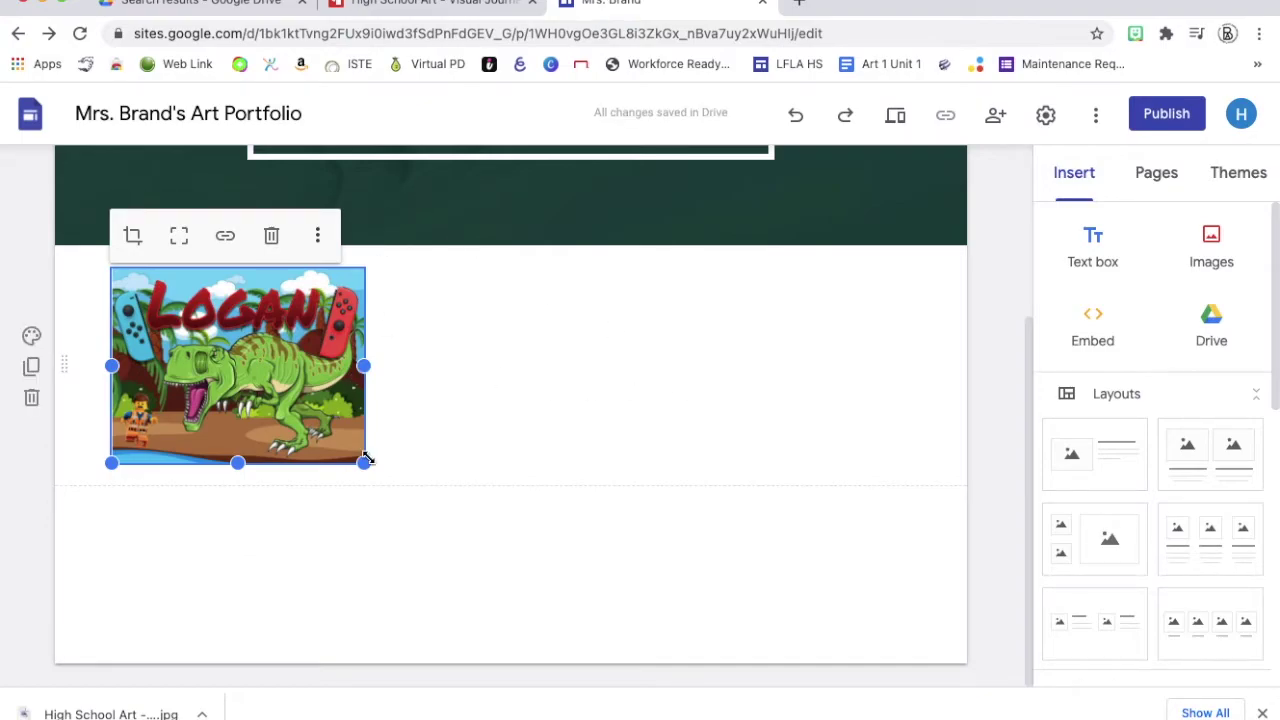
# Enlarge the uploaded cover image and centre it horizontally in its section below the page banner.
pyautogui.moveTo(364, 463); pyautogui.dragTo(703, 680)
pyautogui.moveTo(460, 400); pyautogui.dragTo(529, 397)
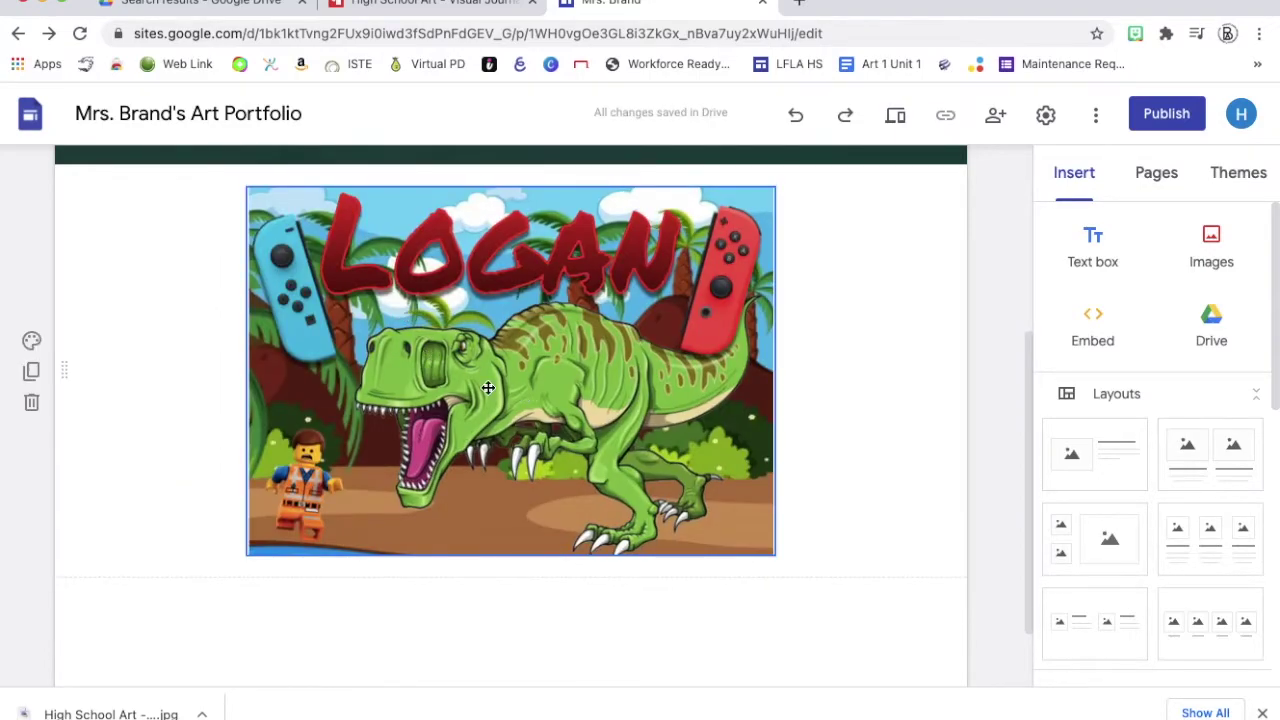
pyautogui.click(743, 532)
pyautogui.moveTo(774, 557); pyautogui.dragTo(803, 580)
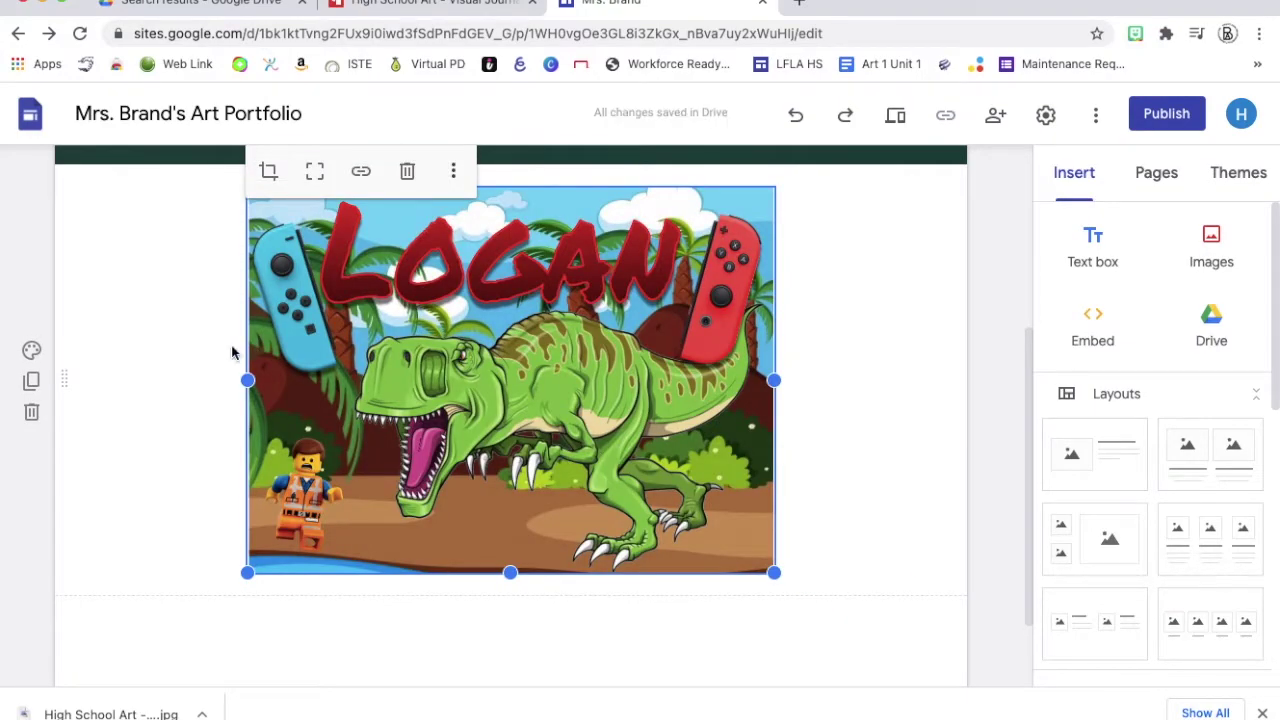
pyautogui.moveTo(379, 367)
pyautogui.mouseDown()
pyautogui.moveTo(346, 367)
pyautogui.moveTo(381, 354)
pyautogui.mouseUp()
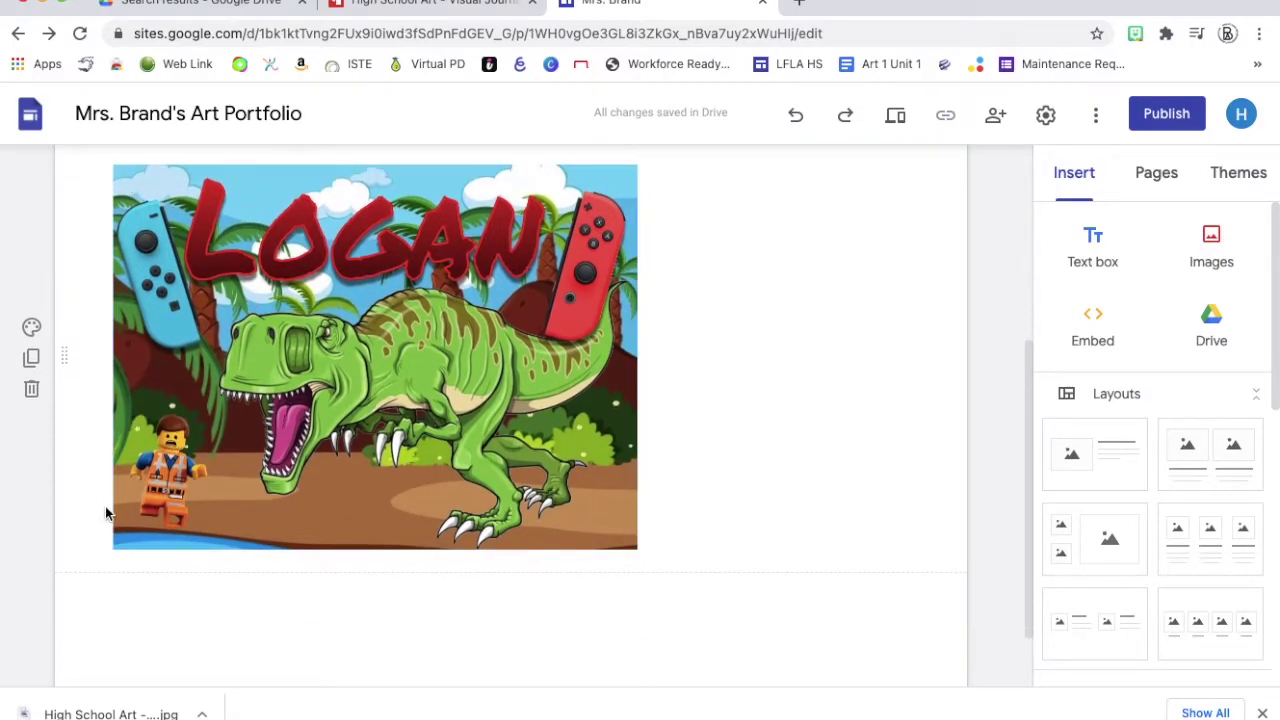
pyautogui.moveTo(366, 368); pyautogui.dragTo(526, 372)
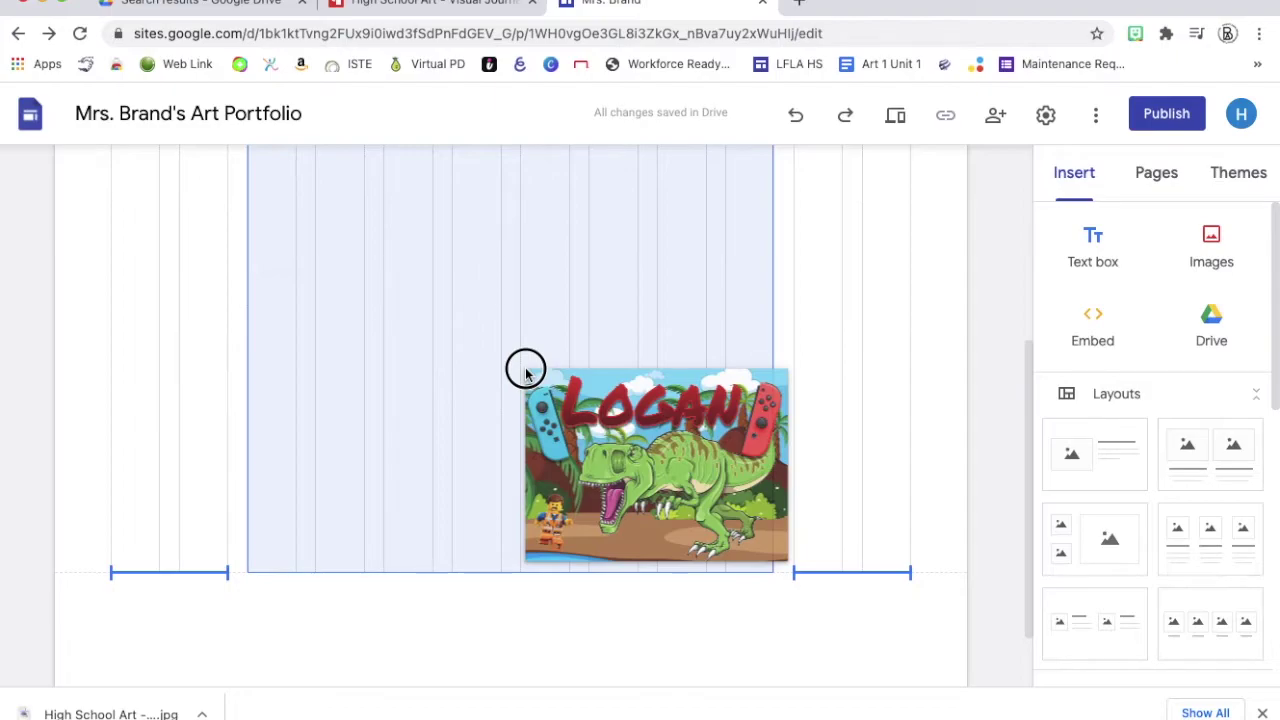
pyautogui.moveTo(526, 372); pyautogui.dragTo(526, 372)
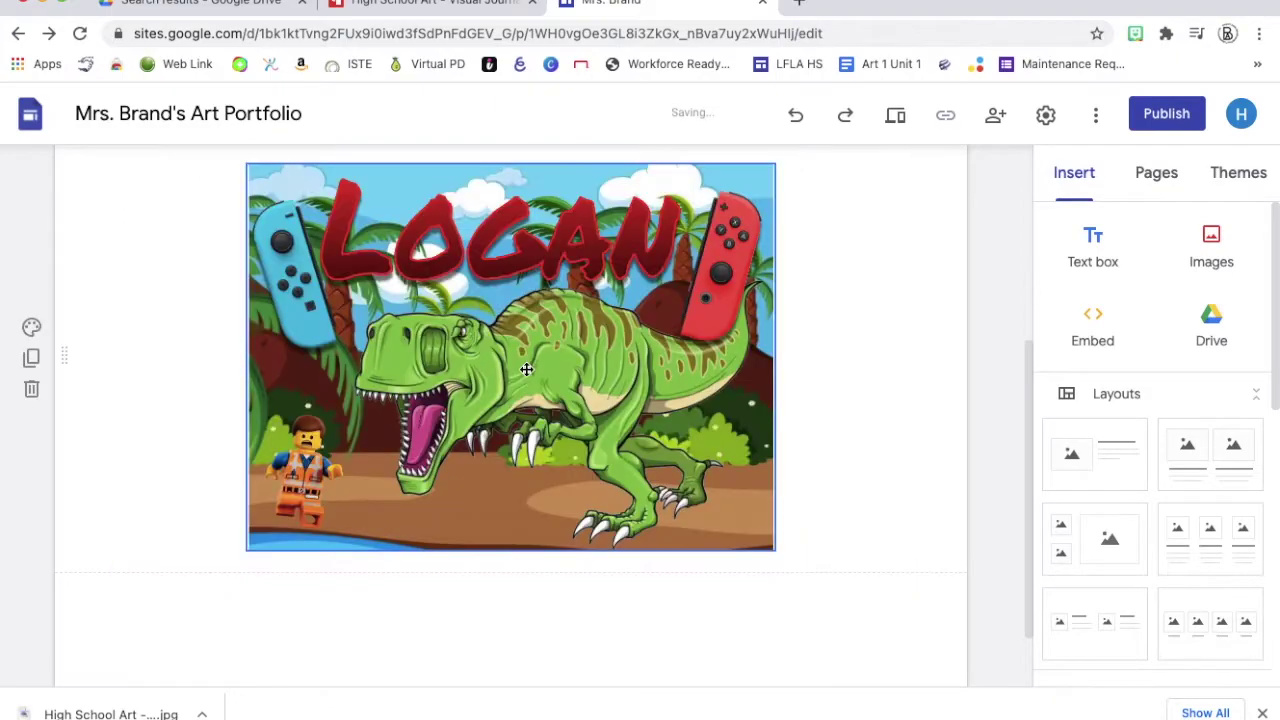
# Uncrop the cover image so the whole artwork is shown.
pyautogui.scroll(1, 527, 368)
pyautogui.click(329, 286)
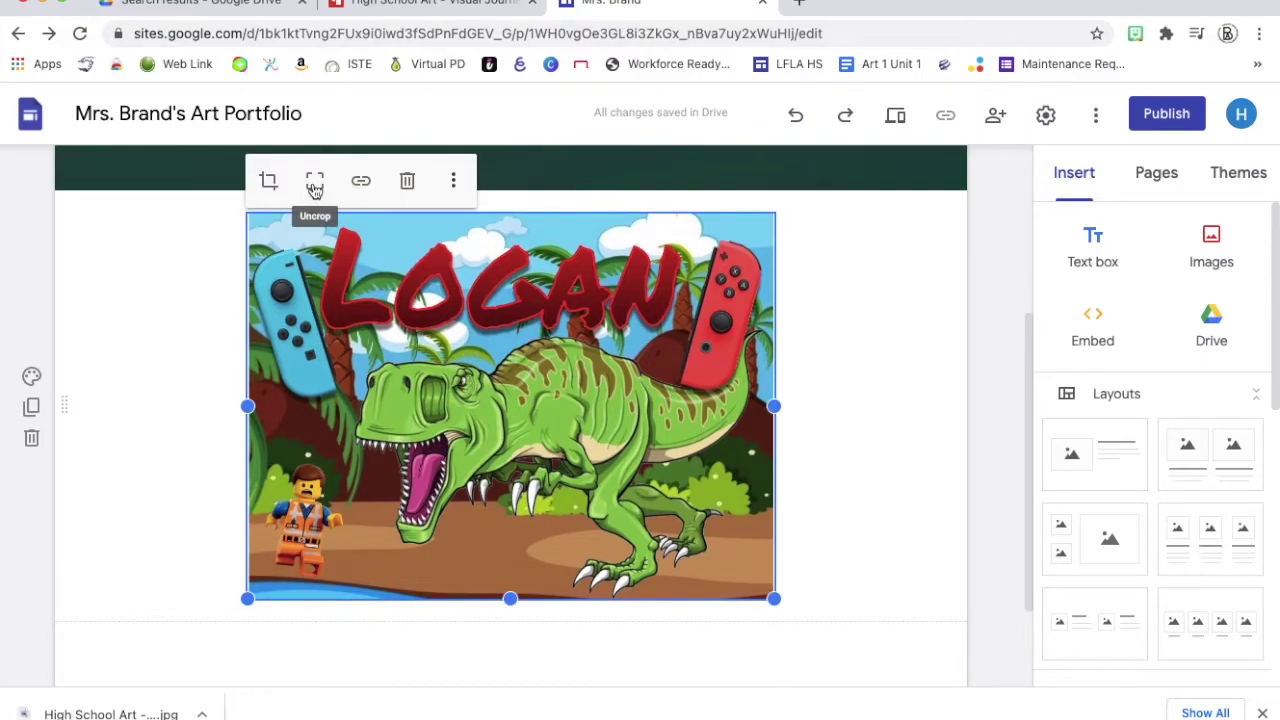
pyautogui.click(314, 186)
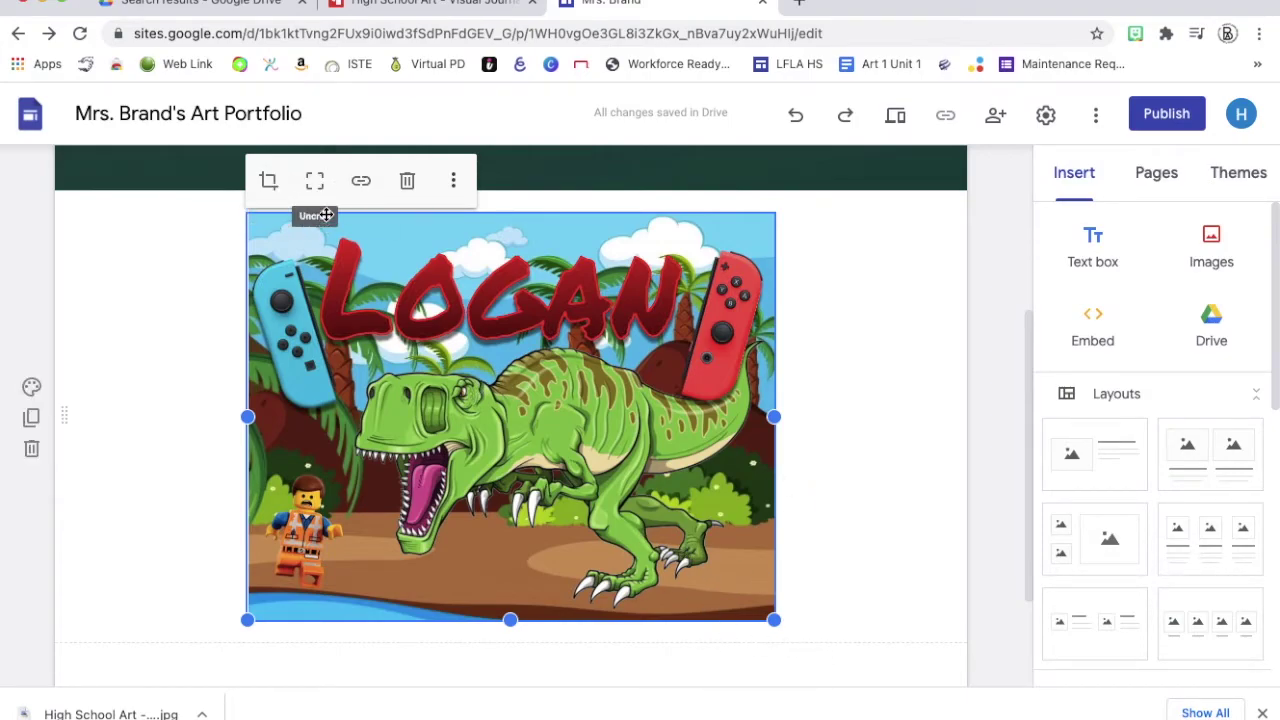
pyautogui.click(809, 533)
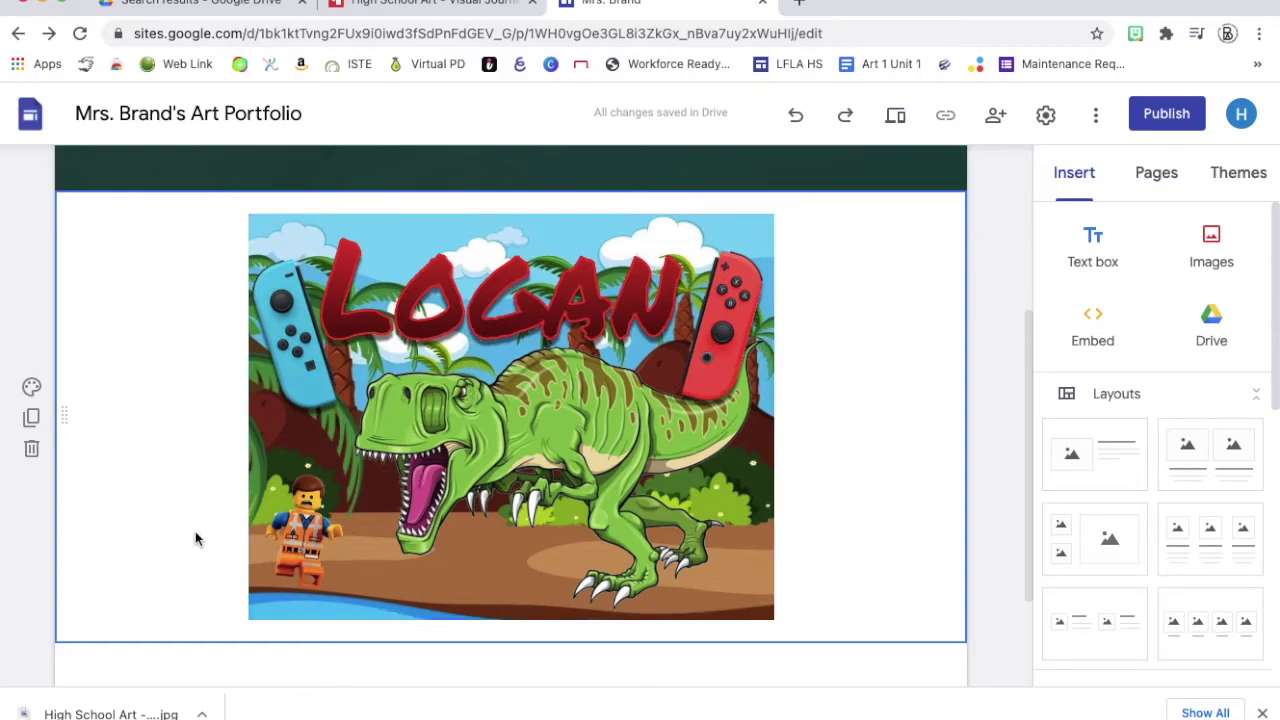
# Add a text box below the image with the centred caption "Visual Journal Cover" in the Subheading style.
pyautogui.scroll(-2, 200, 535)
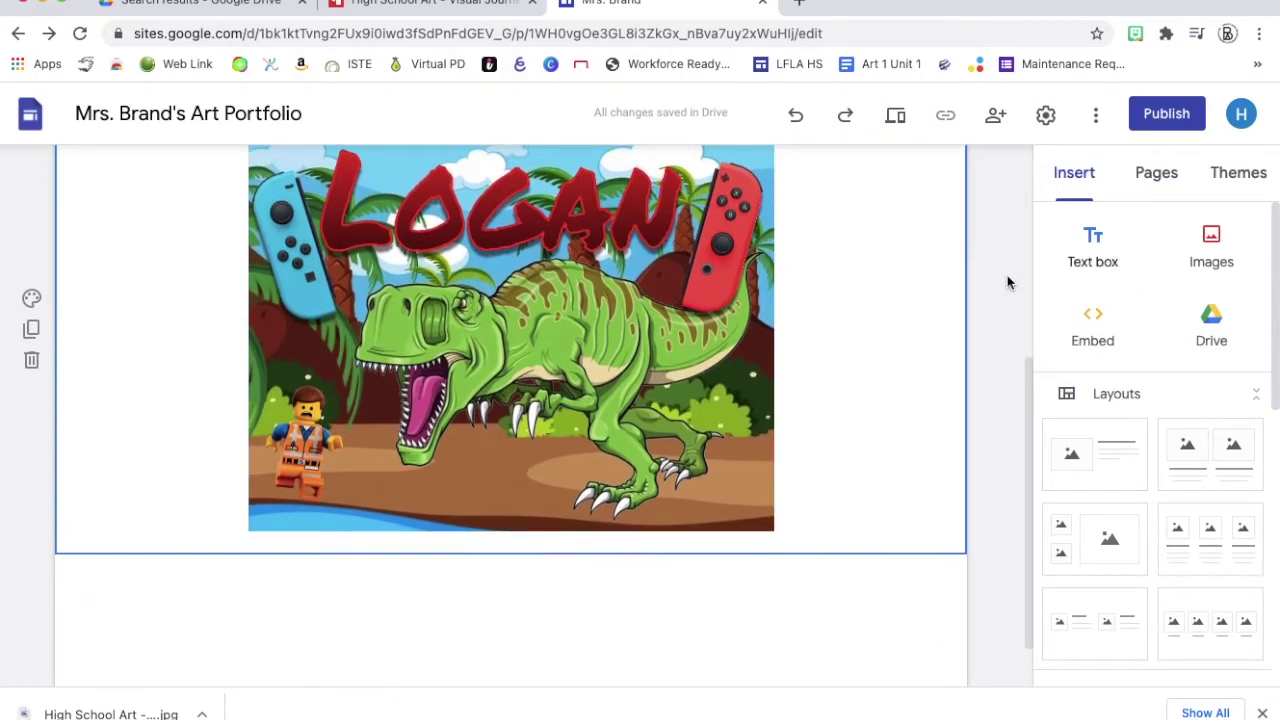
pyautogui.click(1093, 258)
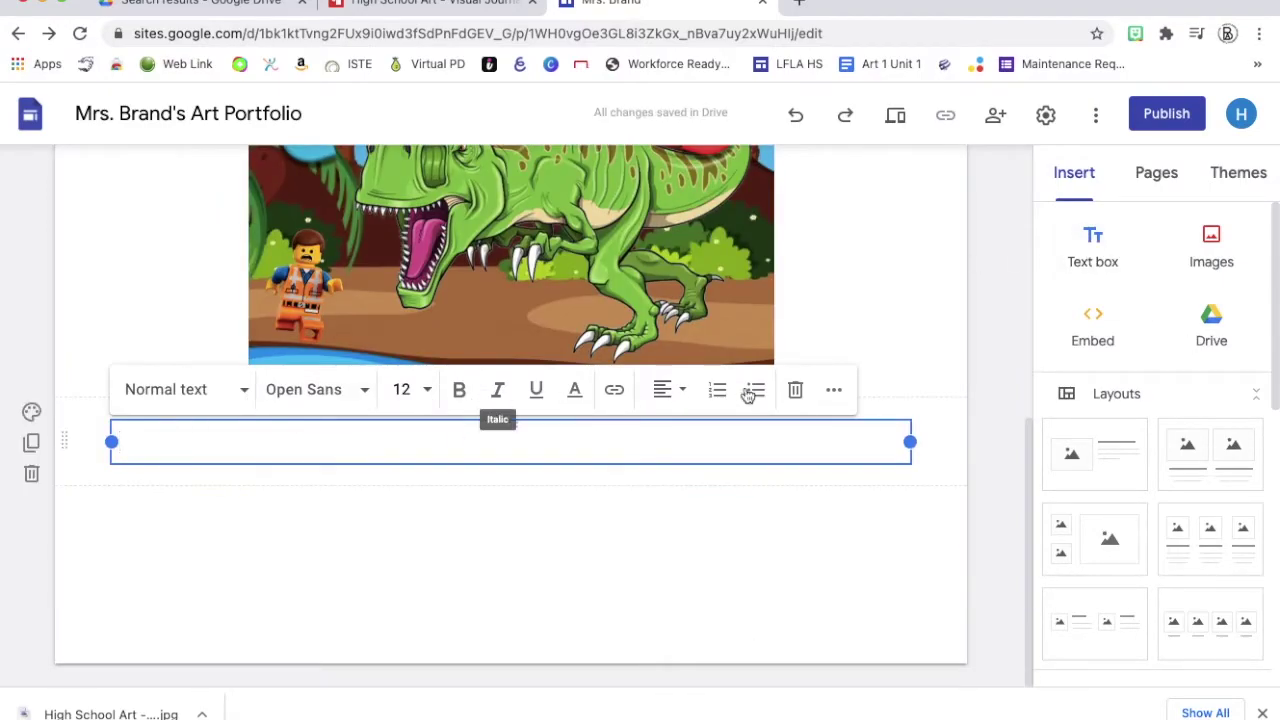
pyautogui.click(215, 397)
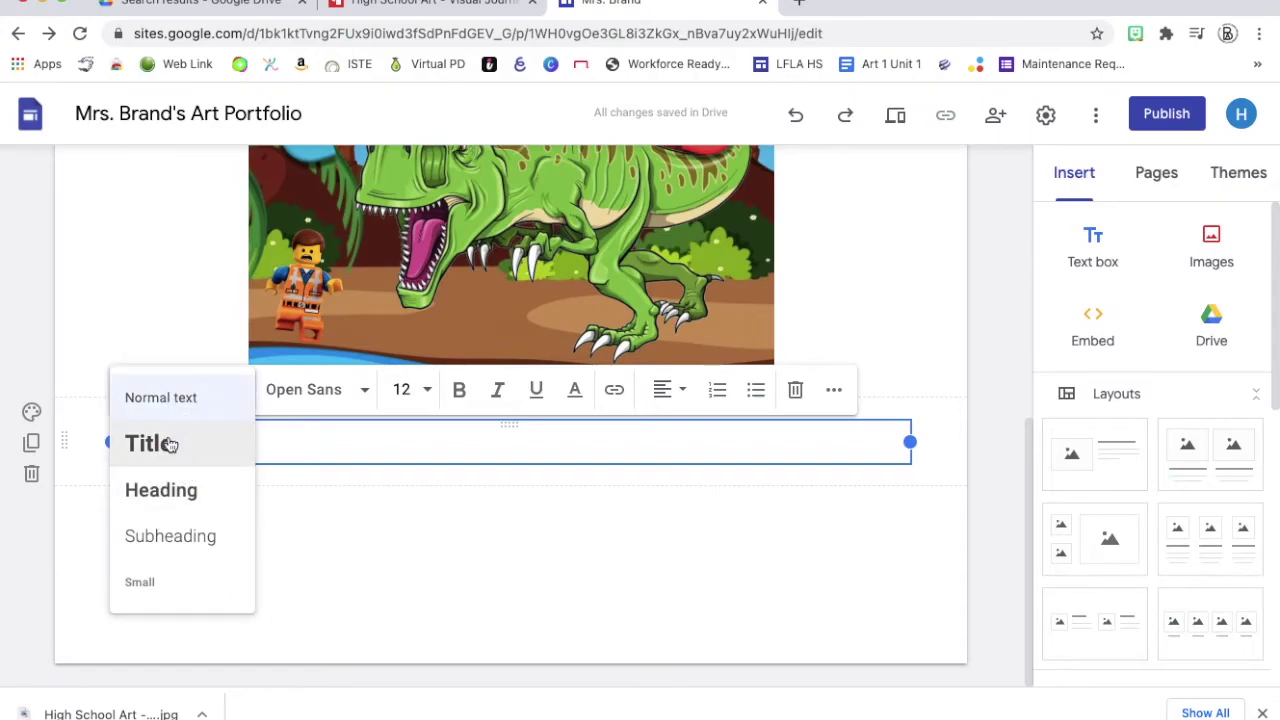
pyautogui.click(200, 540)
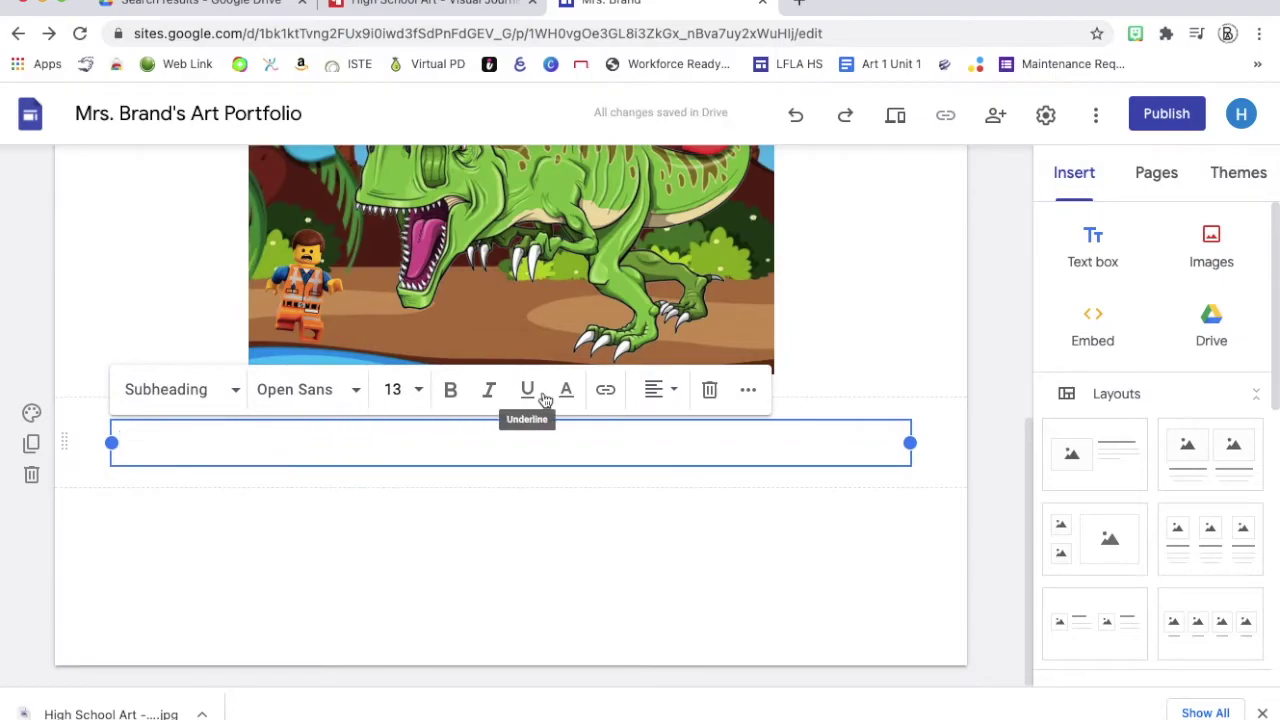
pyautogui.click(656, 390)
pyautogui.click(662, 440)
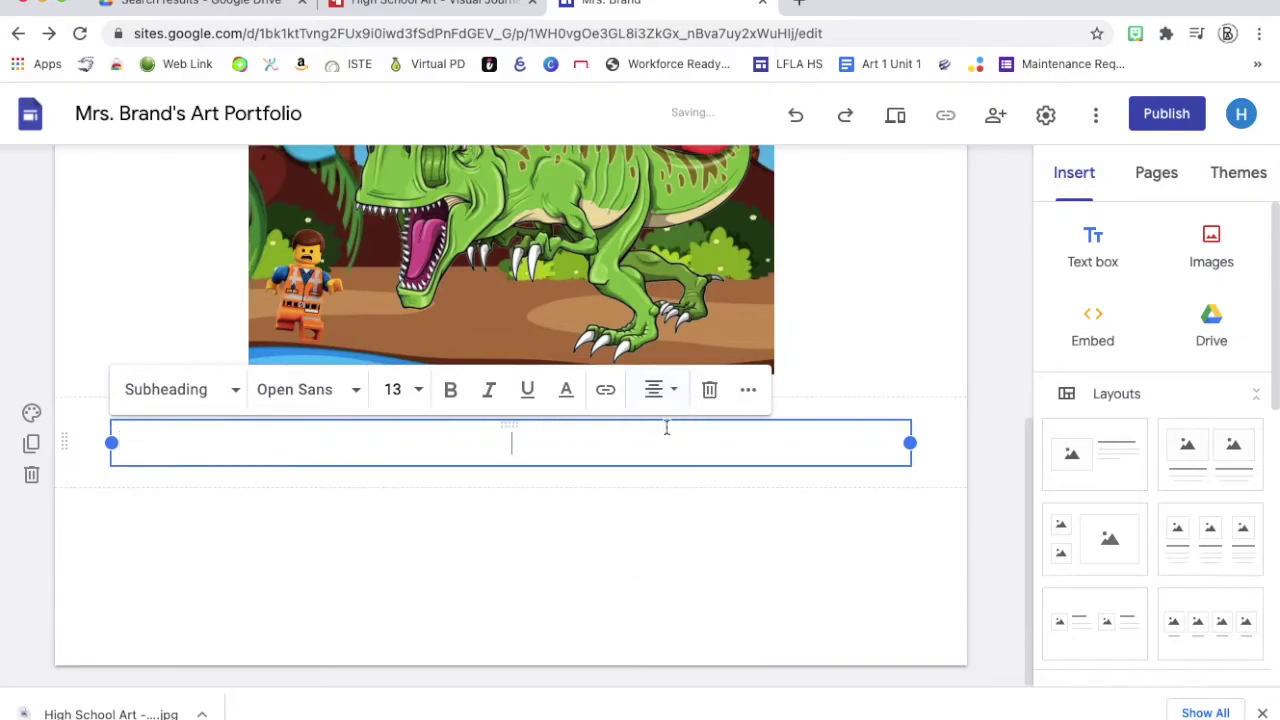
pyautogui.write('Visual Journal Cover')
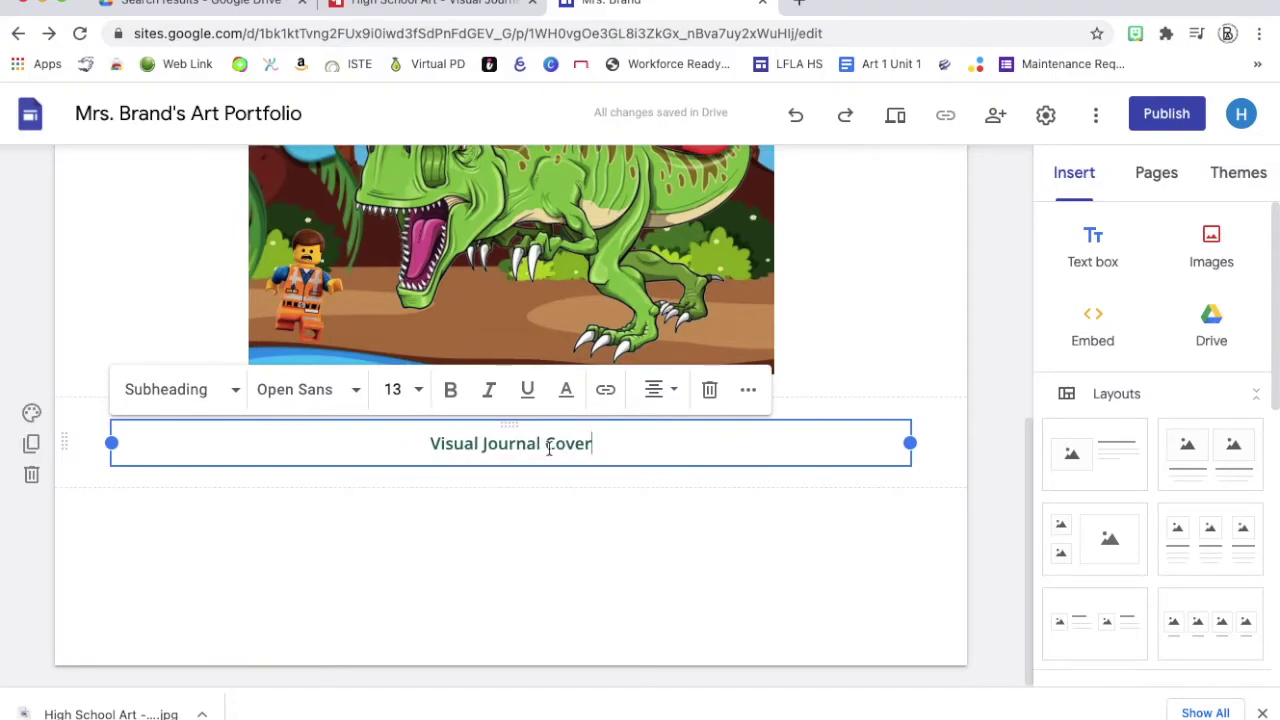
pyautogui.click(898, 332)
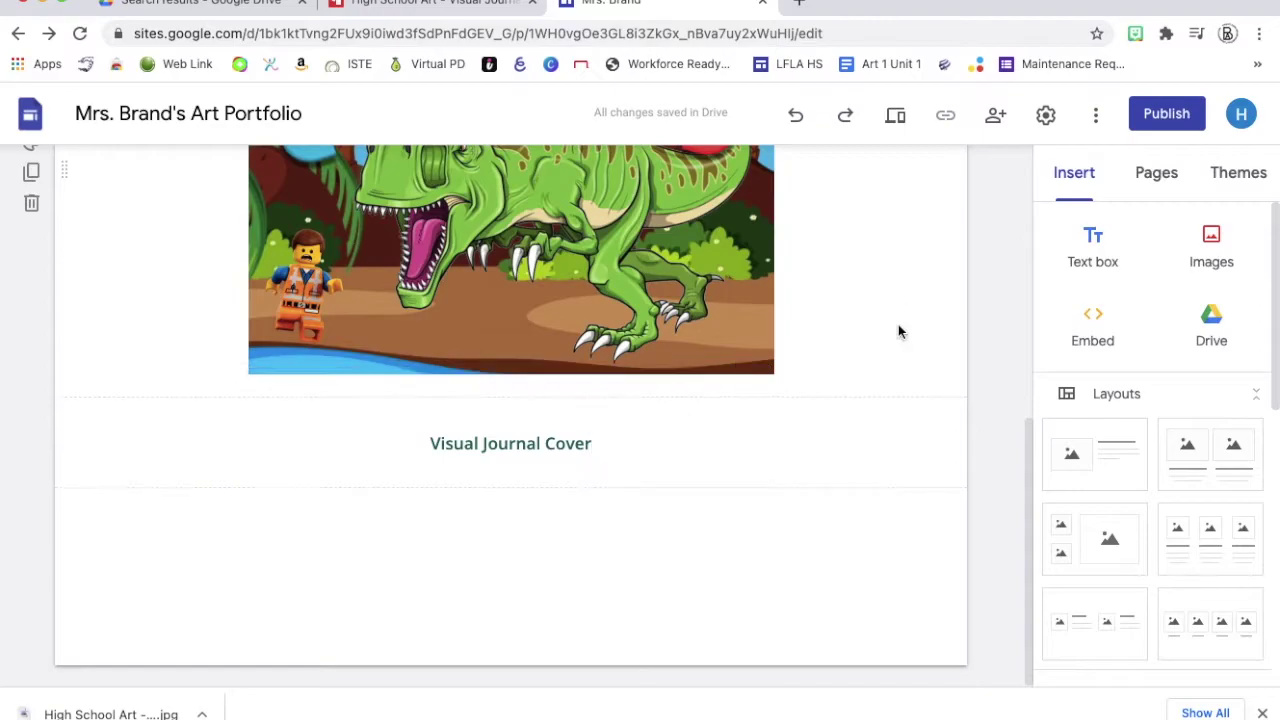
# Set the background of the caption's section to Emphasis 2.
pyautogui.click(731, 440)
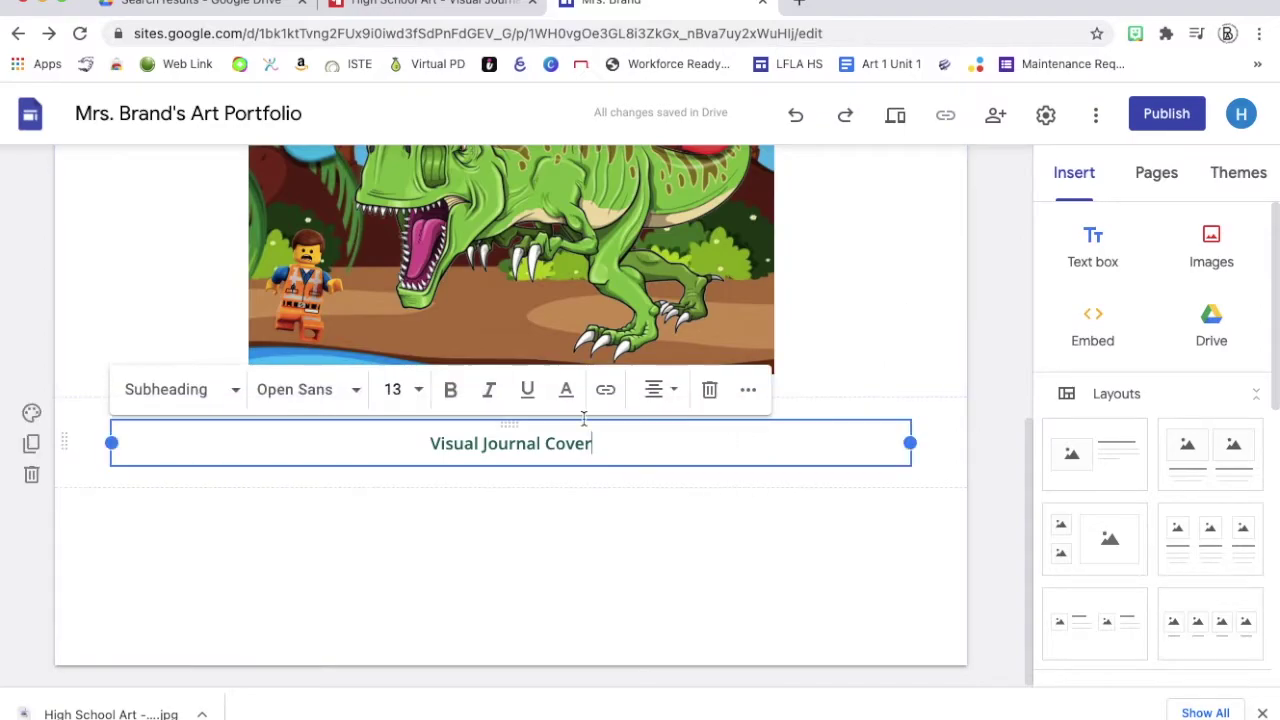
pyautogui.click(32, 415)
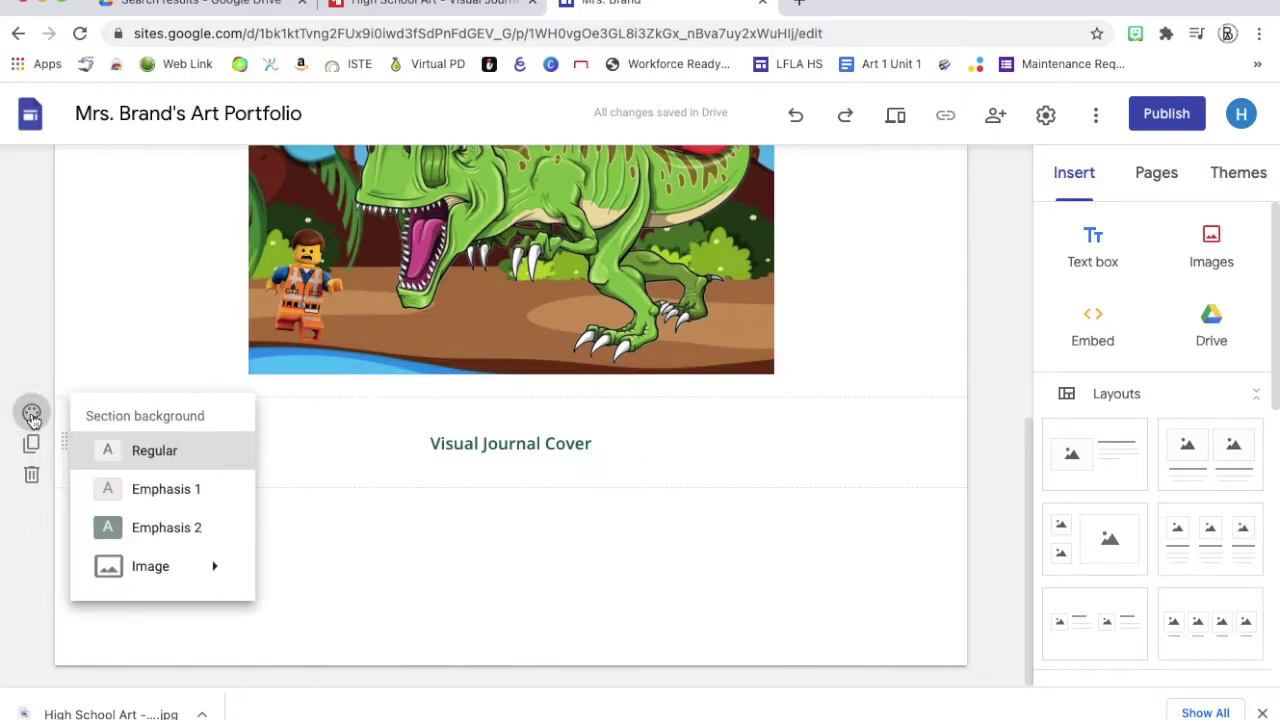
pyautogui.click(106, 527)
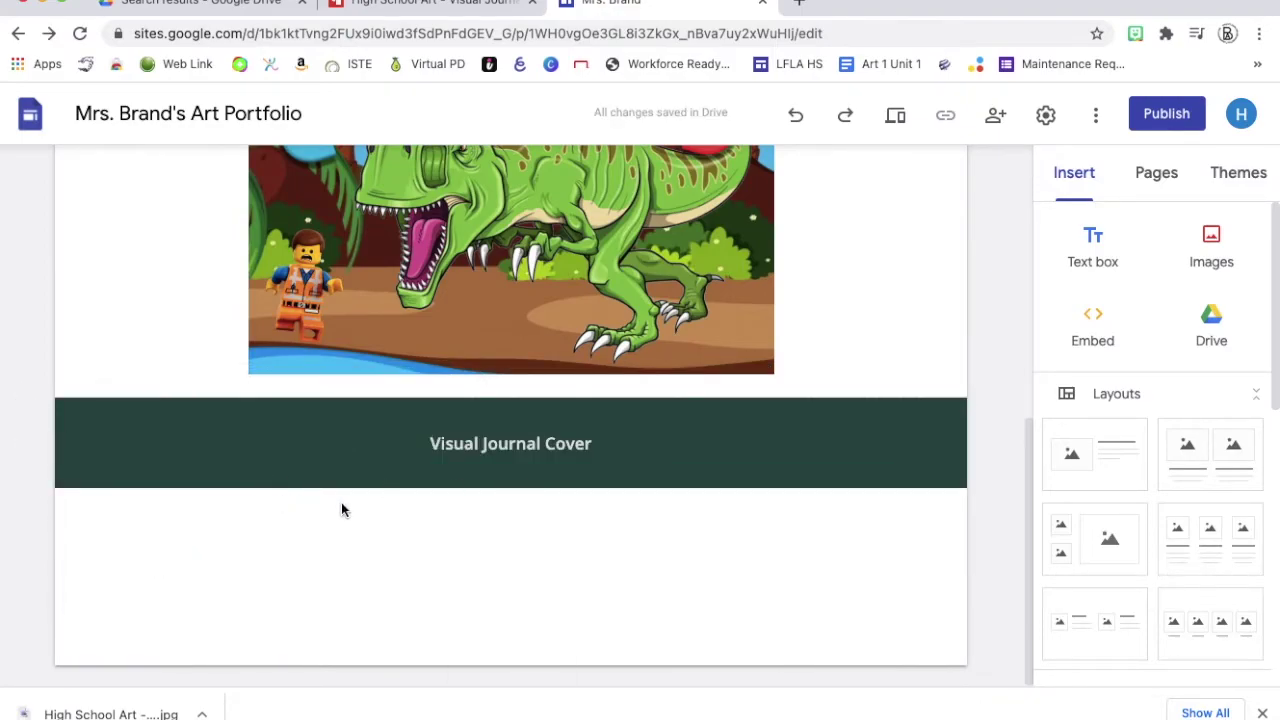
pyautogui.scroll(2, 341, 502)
pyautogui.scroll(2, 341, 504)
pyautogui.scroll(-2, 341, 504)
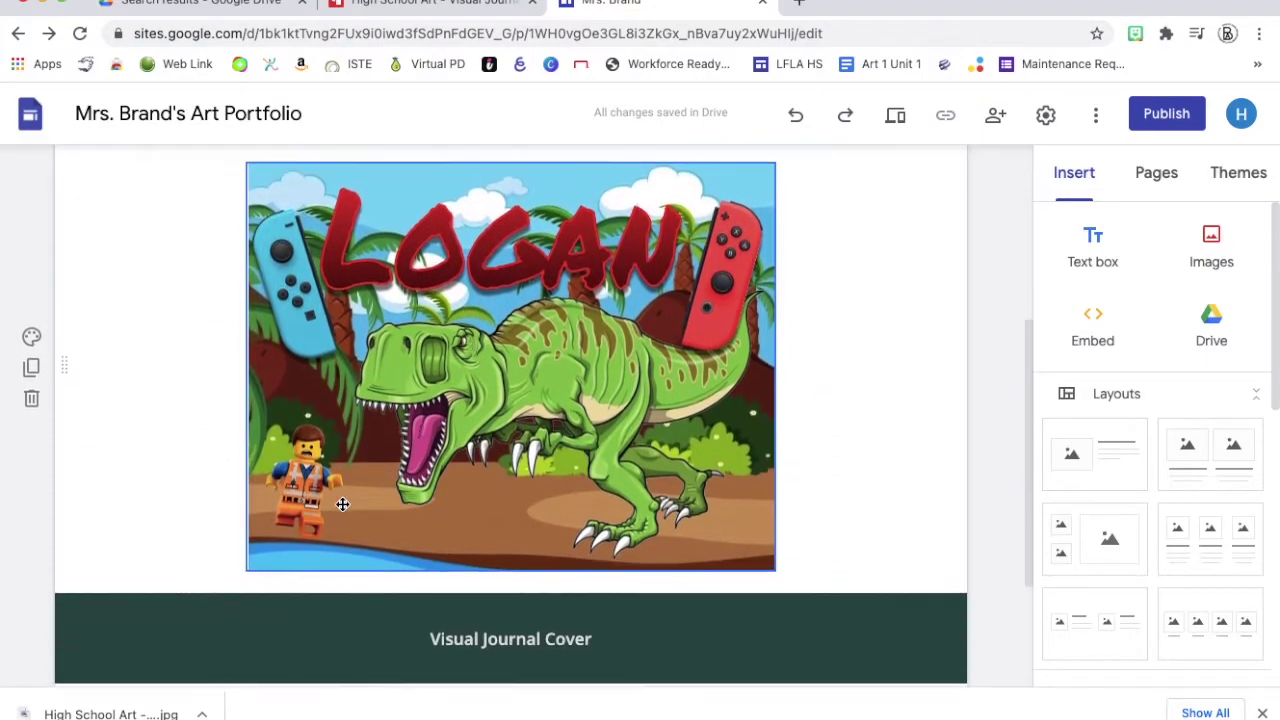
pyautogui.scroll(-2, 886, 524)
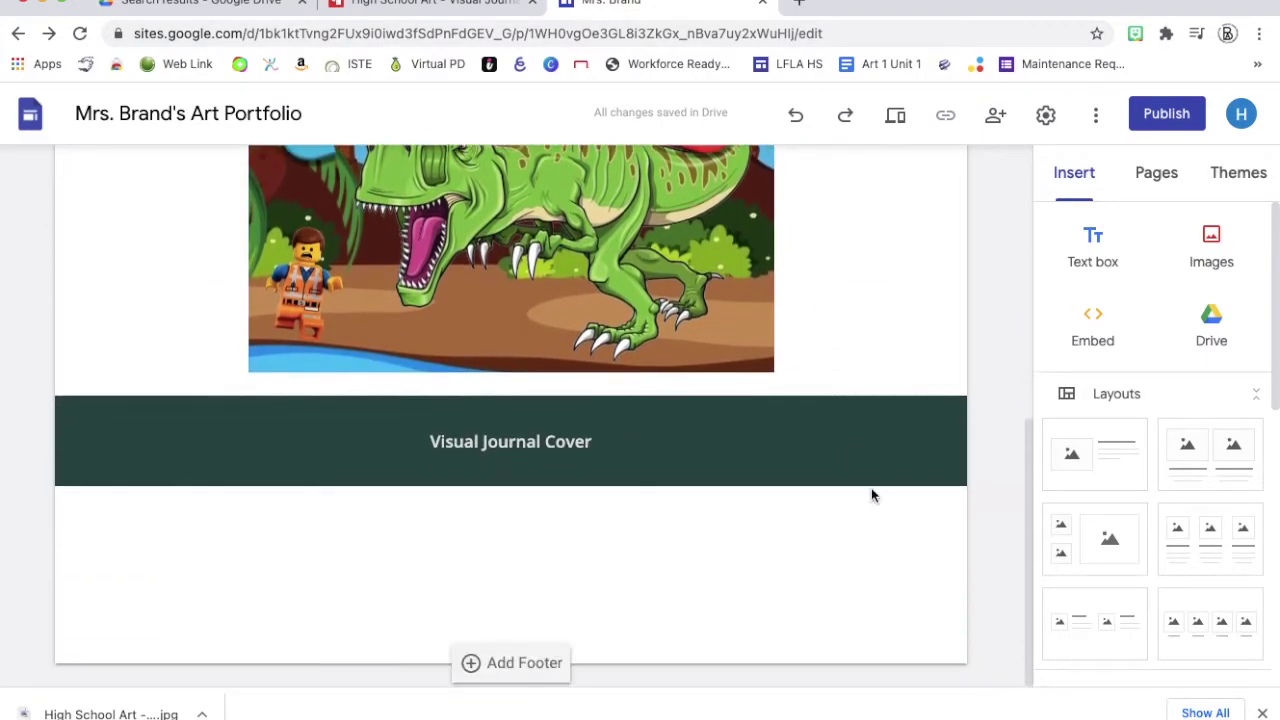
# Change the "Visual Journal Cover" caption to the Heading style.
pyautogui.click(520, 437)
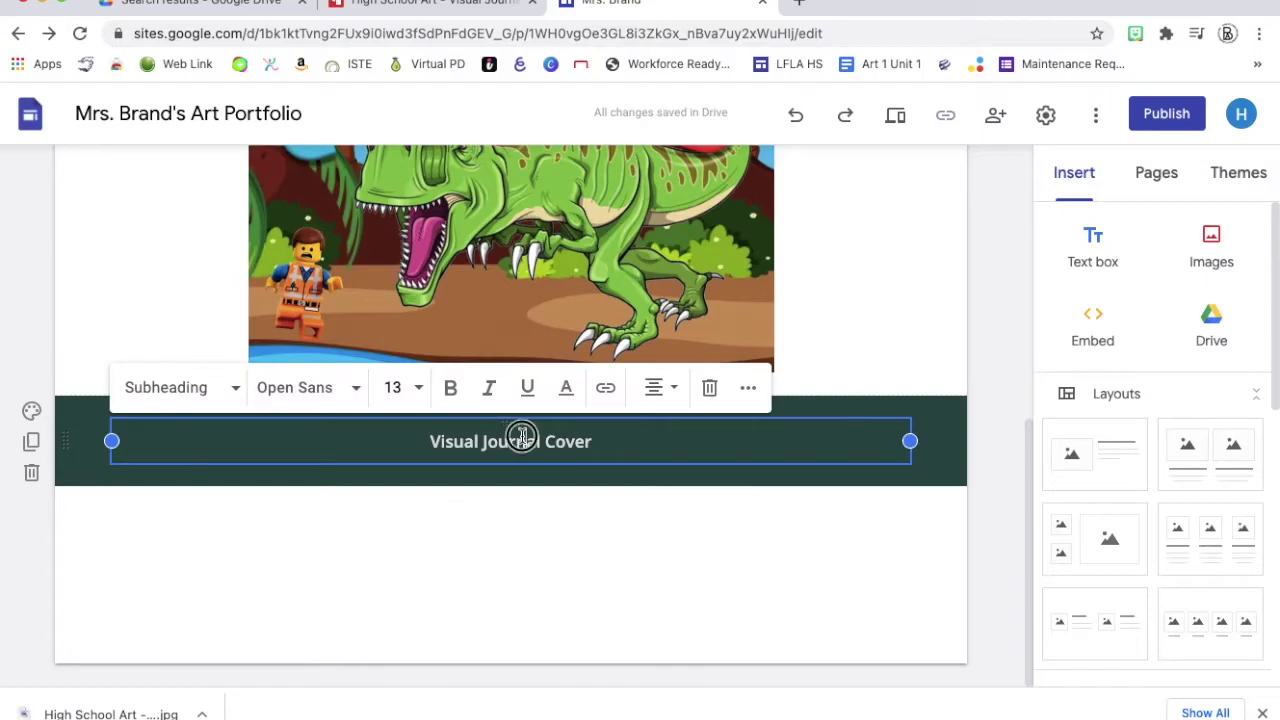
pyautogui.tripleClick(520, 437)
pyautogui.click(193, 385)
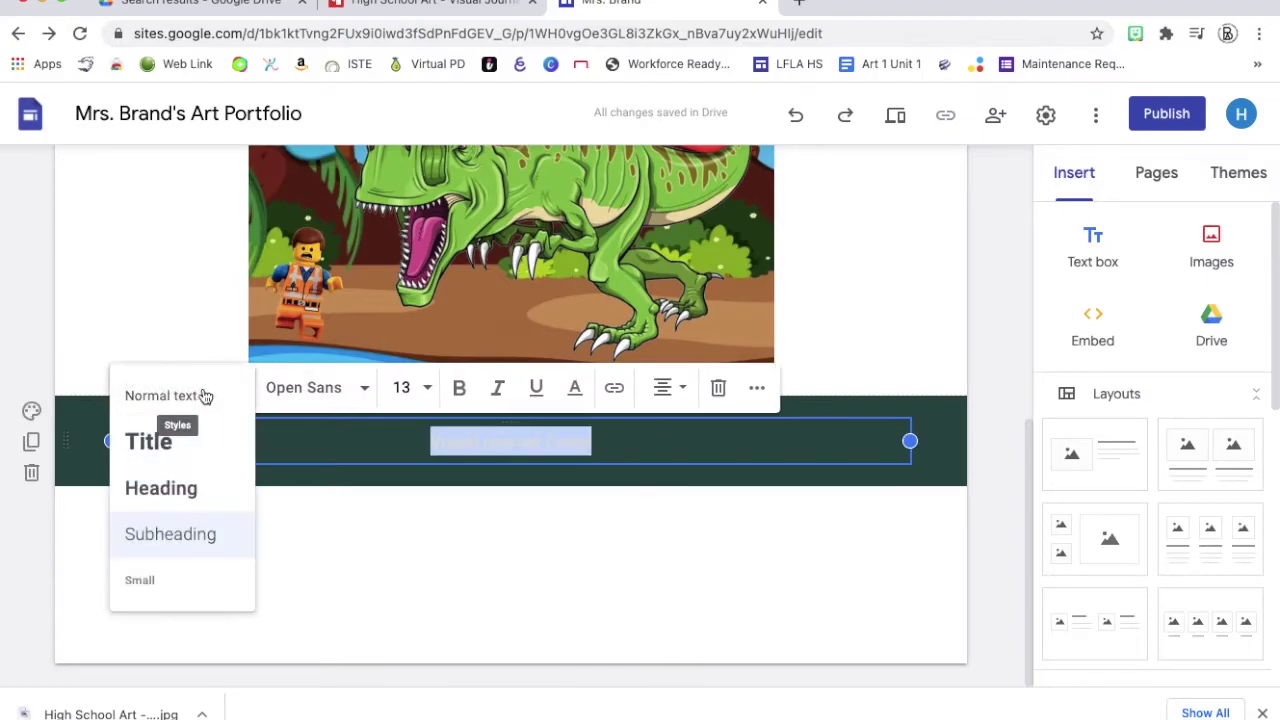
pyautogui.click(194, 489)
pyautogui.click(450, 520)
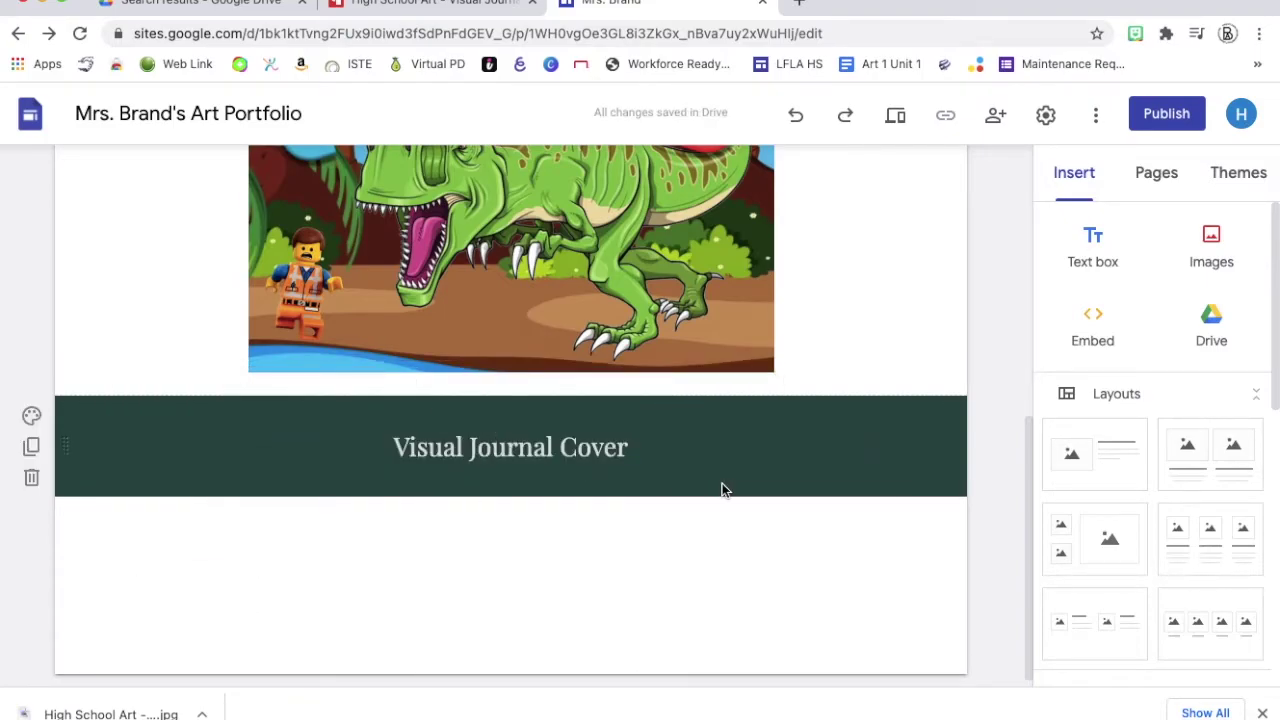
pyautogui.click(499, 463)
pyautogui.tripleClick(499, 463)
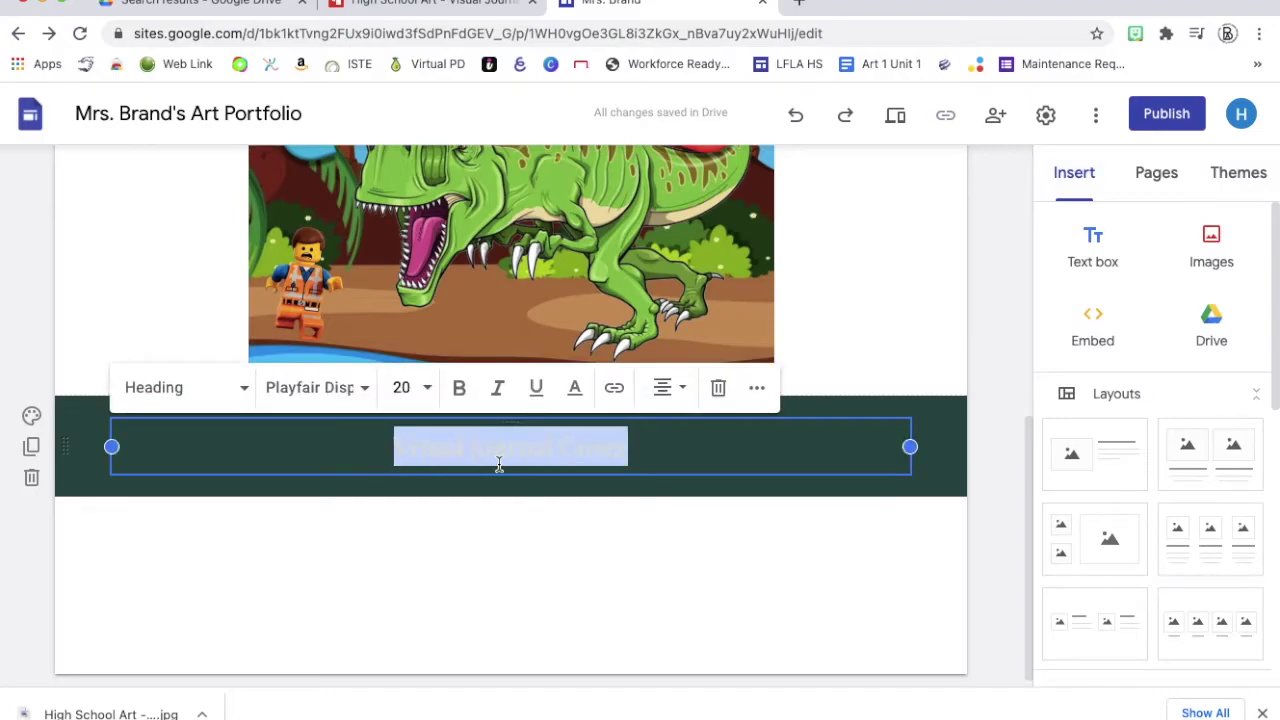
pyautogui.click(366, 397)
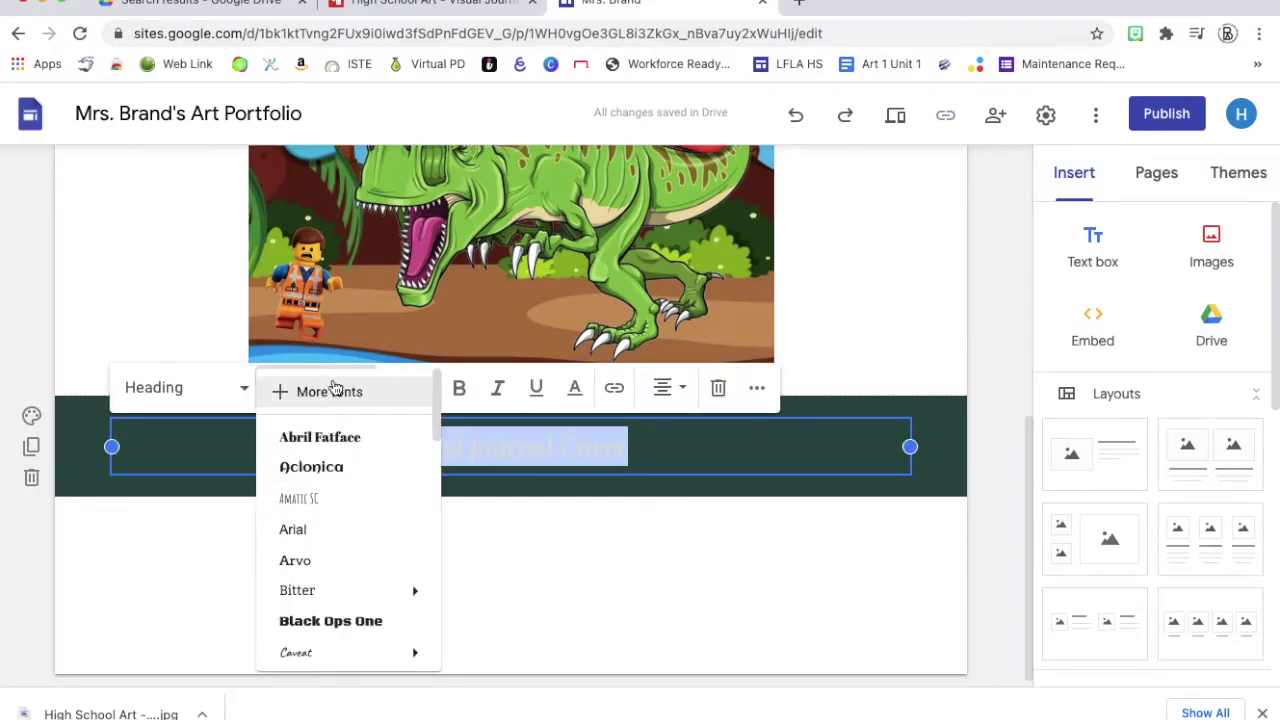
pyautogui.click(696, 456)
pyautogui.click(555, 442)
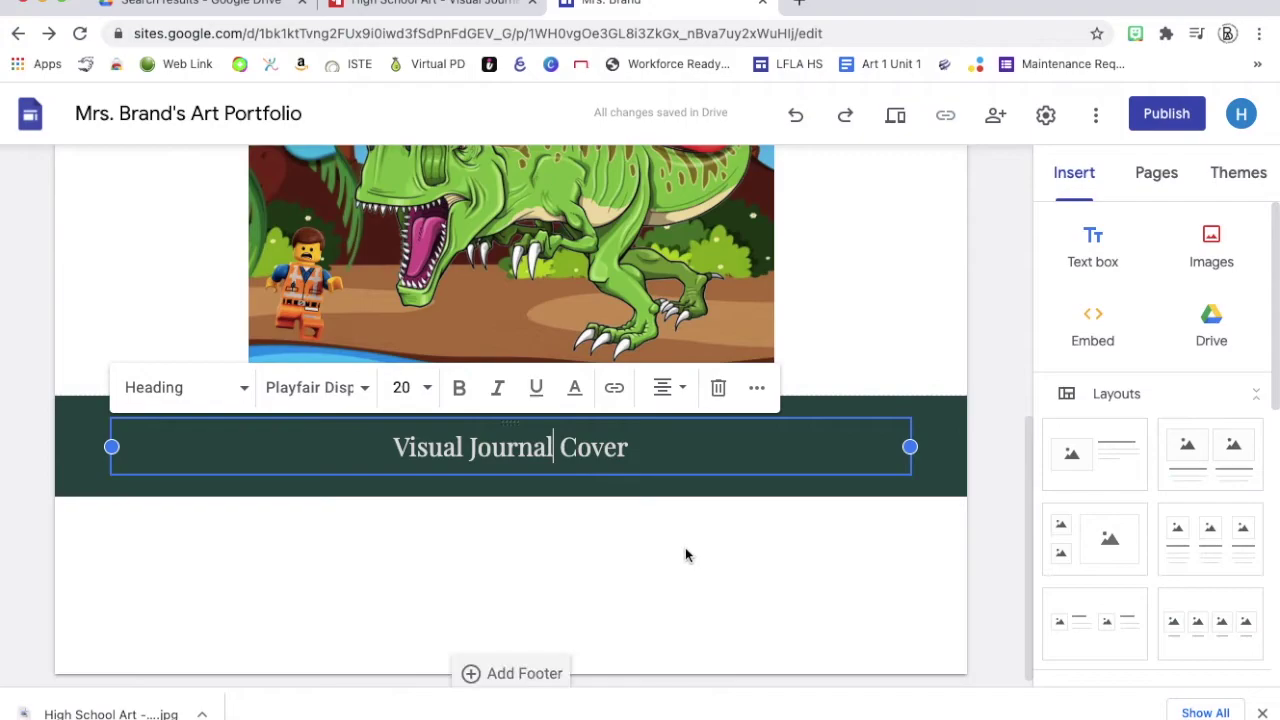
pyautogui.scroll(5, 694, 532)
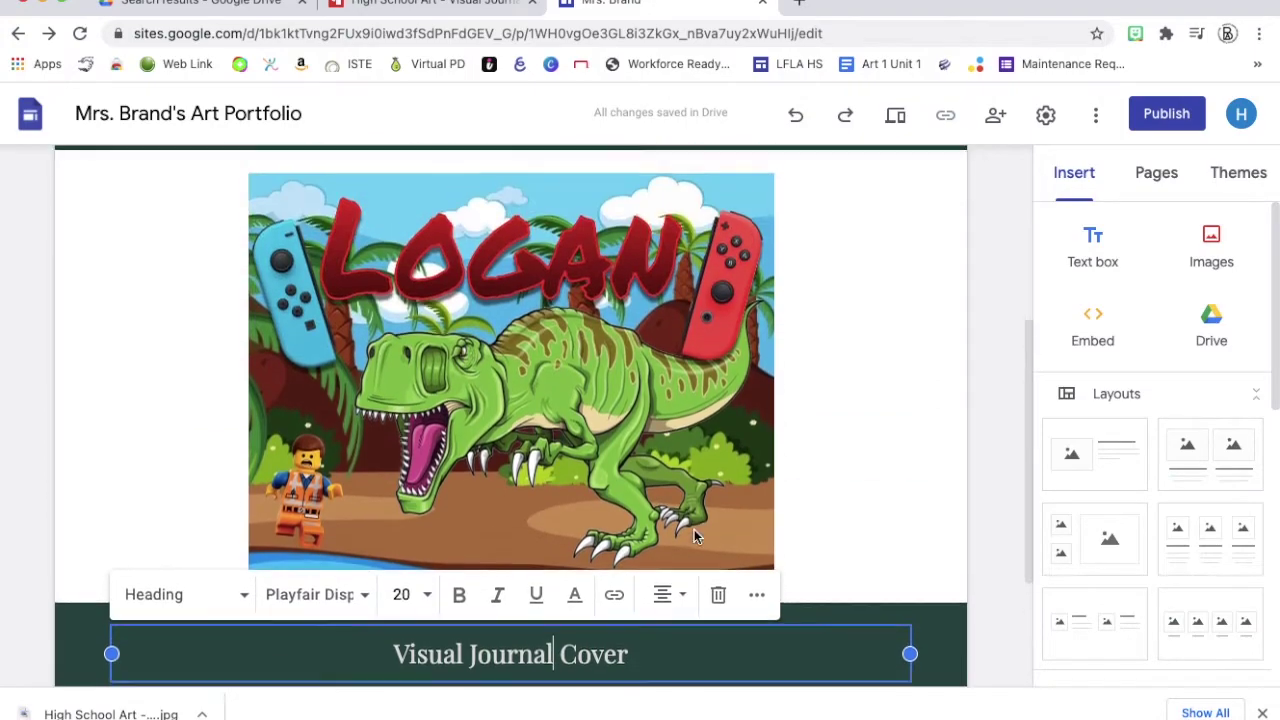
pyautogui.scroll(2, 735, 612)
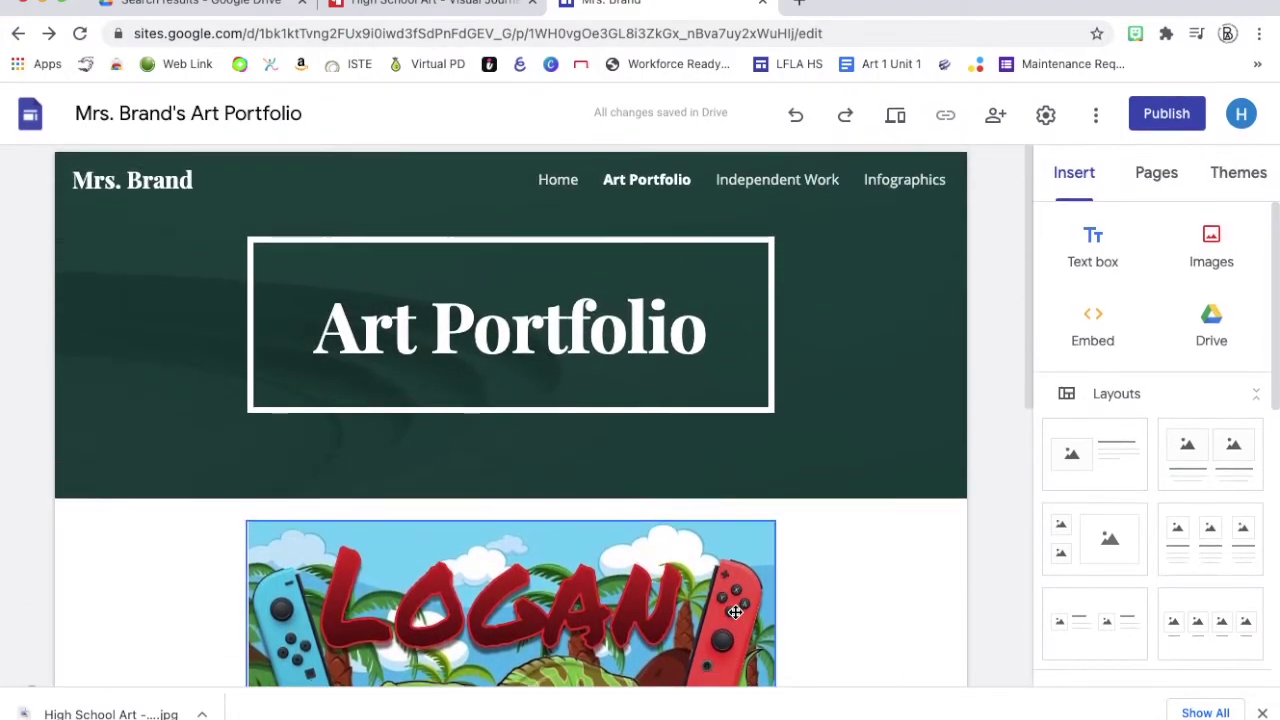
pyautogui.scroll(-6, 735, 612)
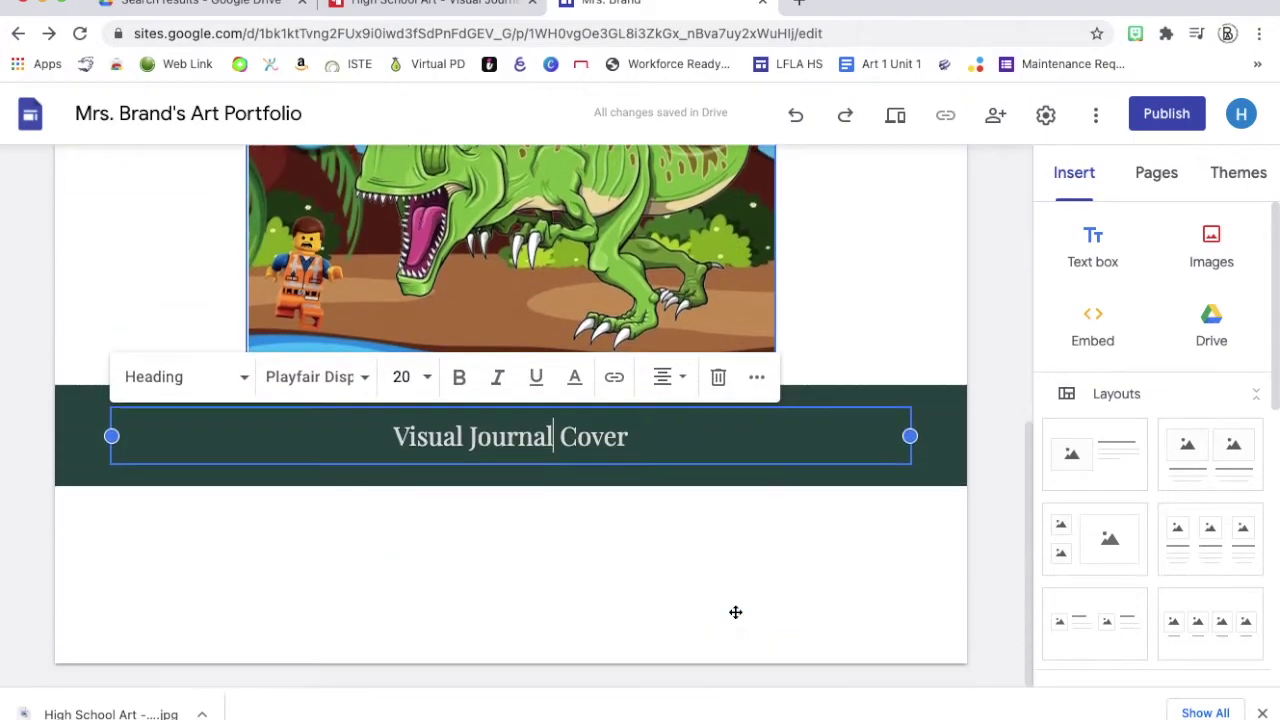
pyautogui.click(740, 540)
pyautogui.scroll(5, 826, 377)
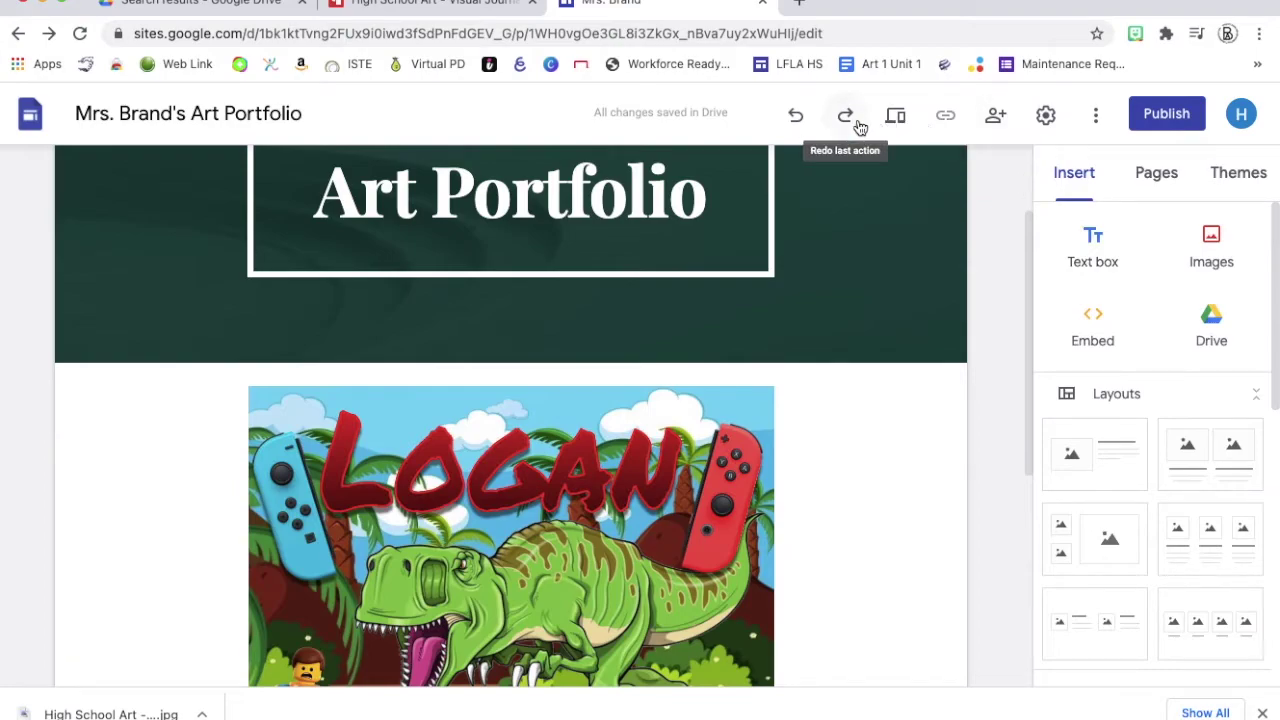
# Share the site with the teacher's account as Editor, notifying them with the message "Here is my website", and check the sharing list.
pyautogui.click(995, 117)
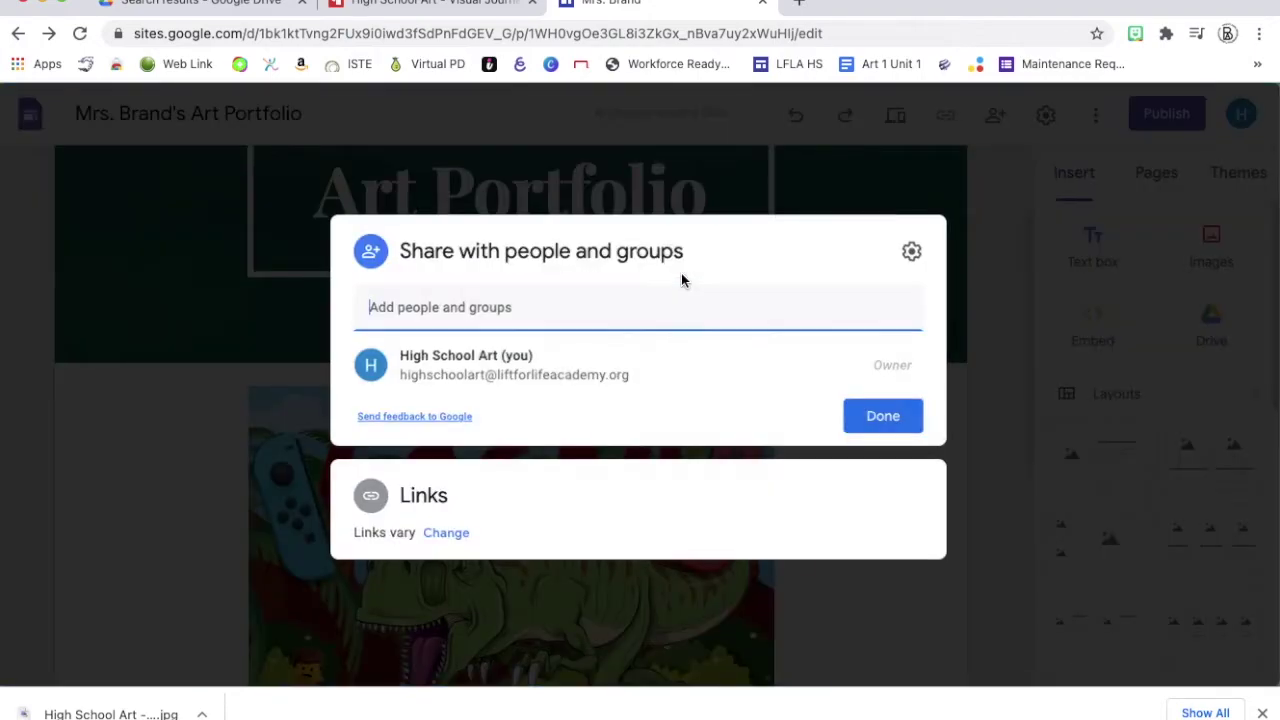
pyautogui.click(521, 300)
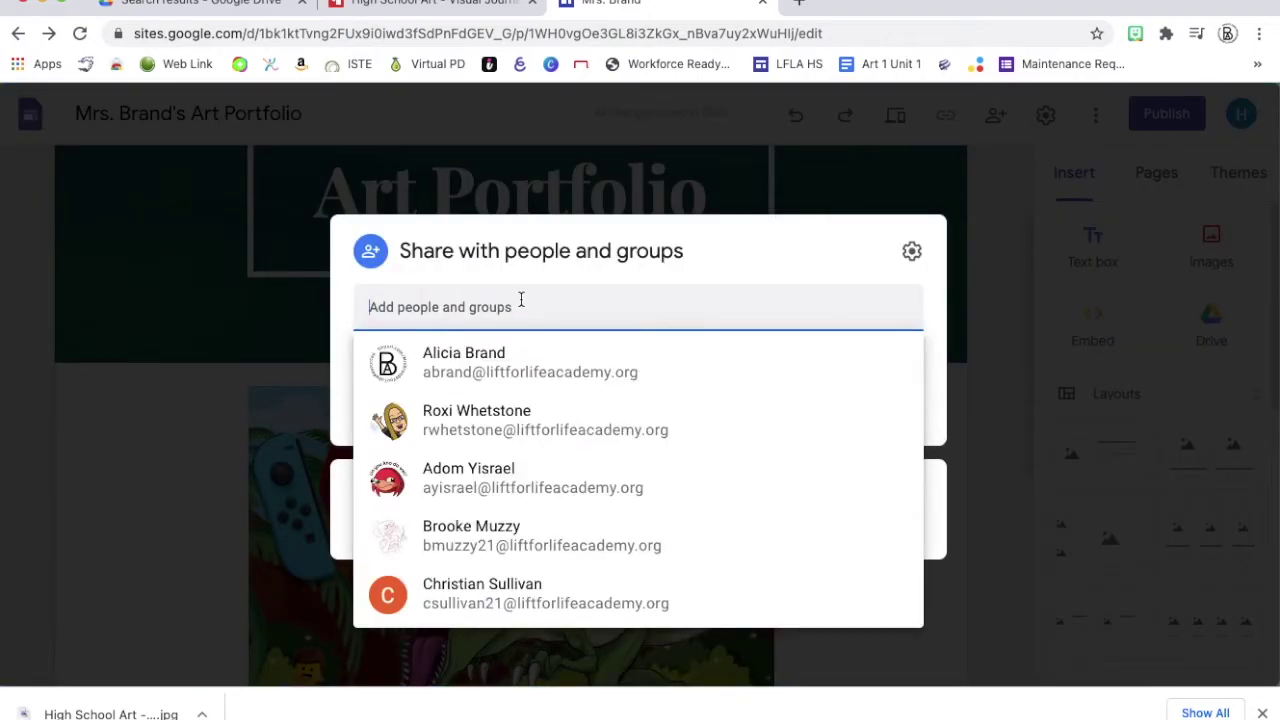
pyautogui.write('abra')
pyautogui.click(457, 361)
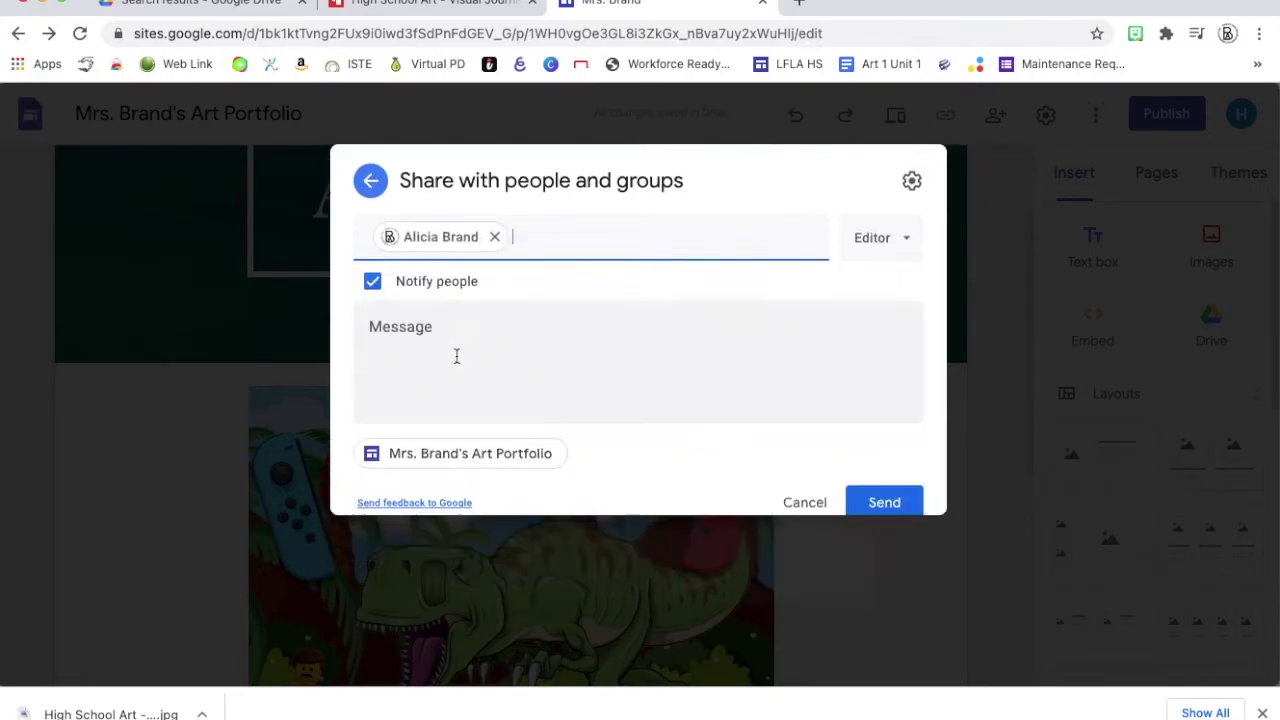
pyautogui.click(620, 426)
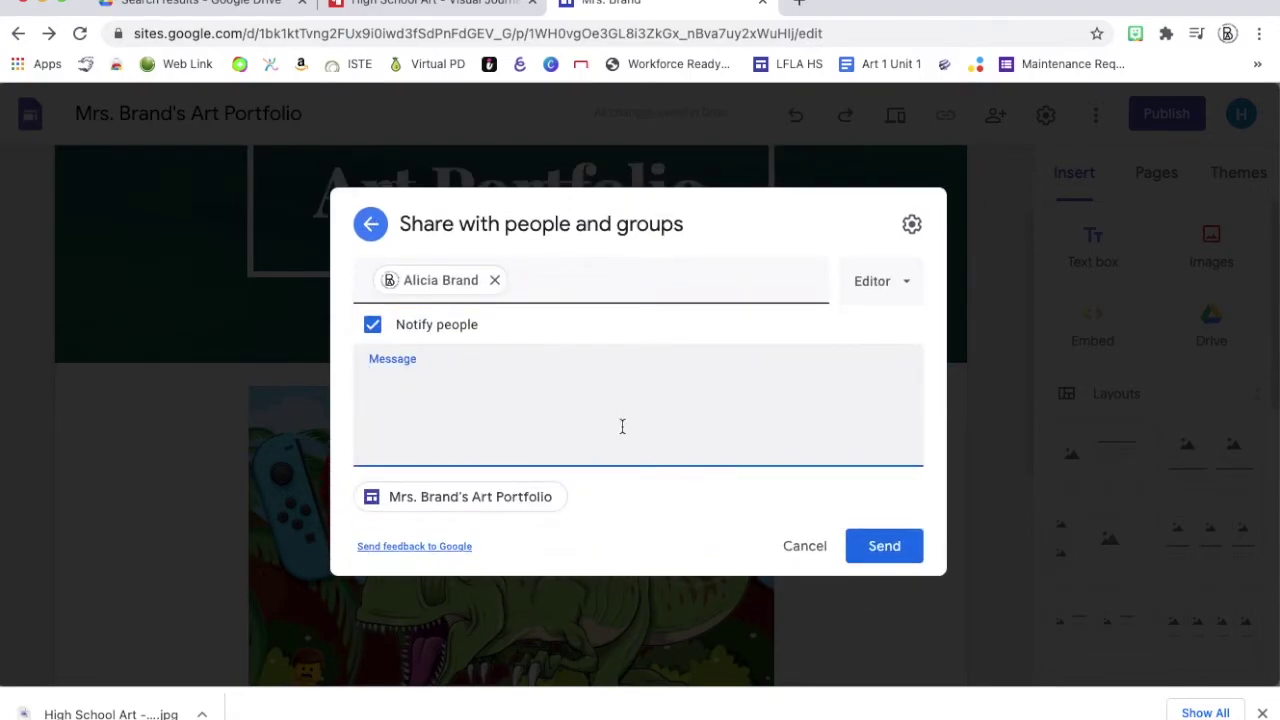
pyautogui.write('Here is my website')
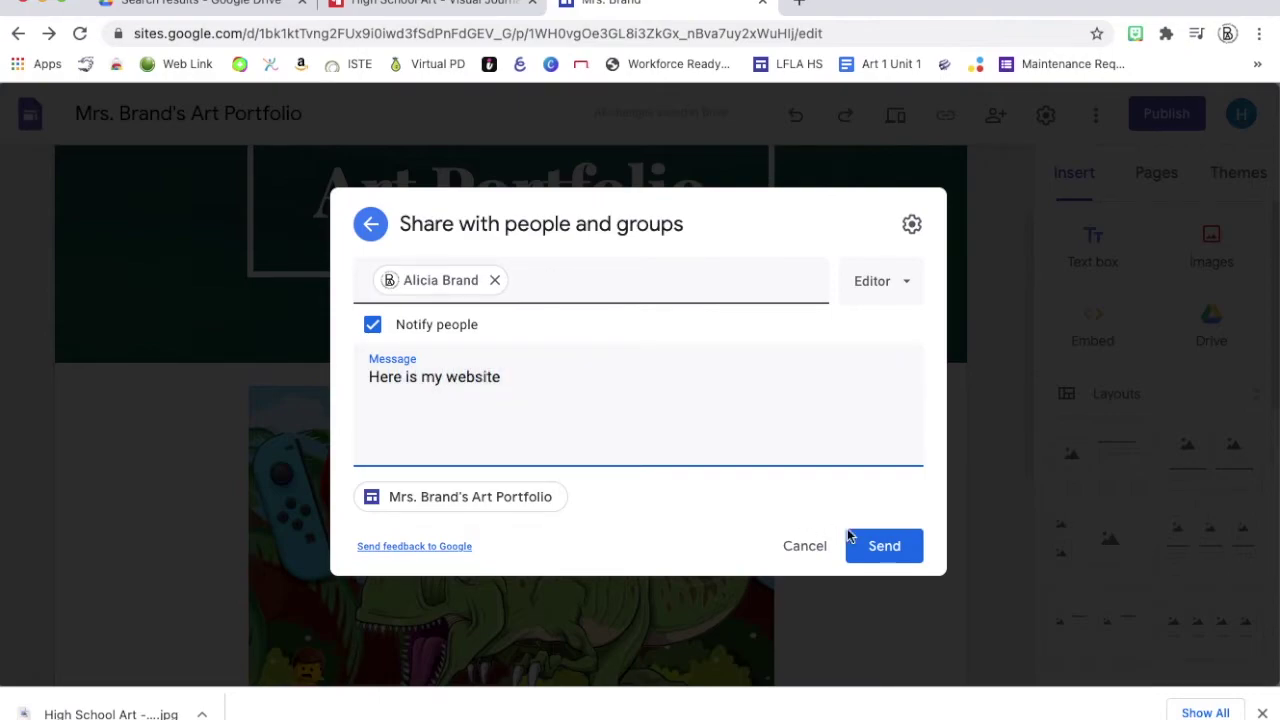
pyautogui.click(886, 547)
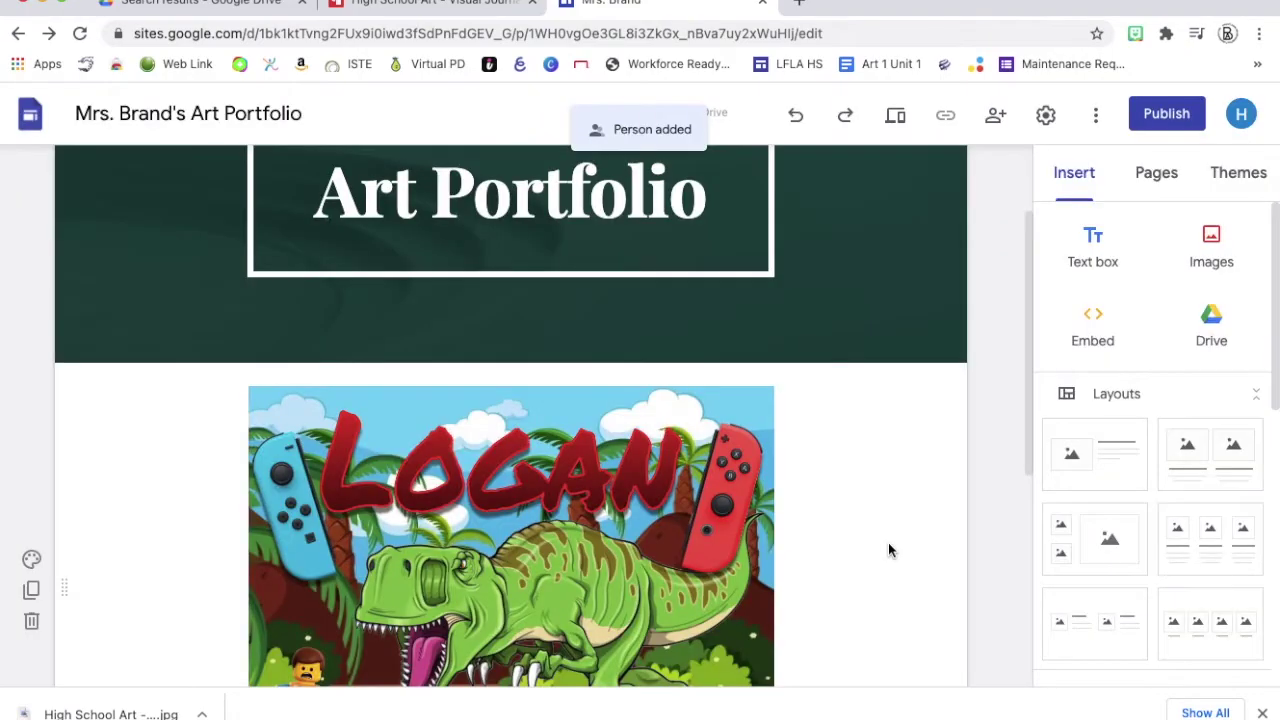
pyautogui.click(995, 115)
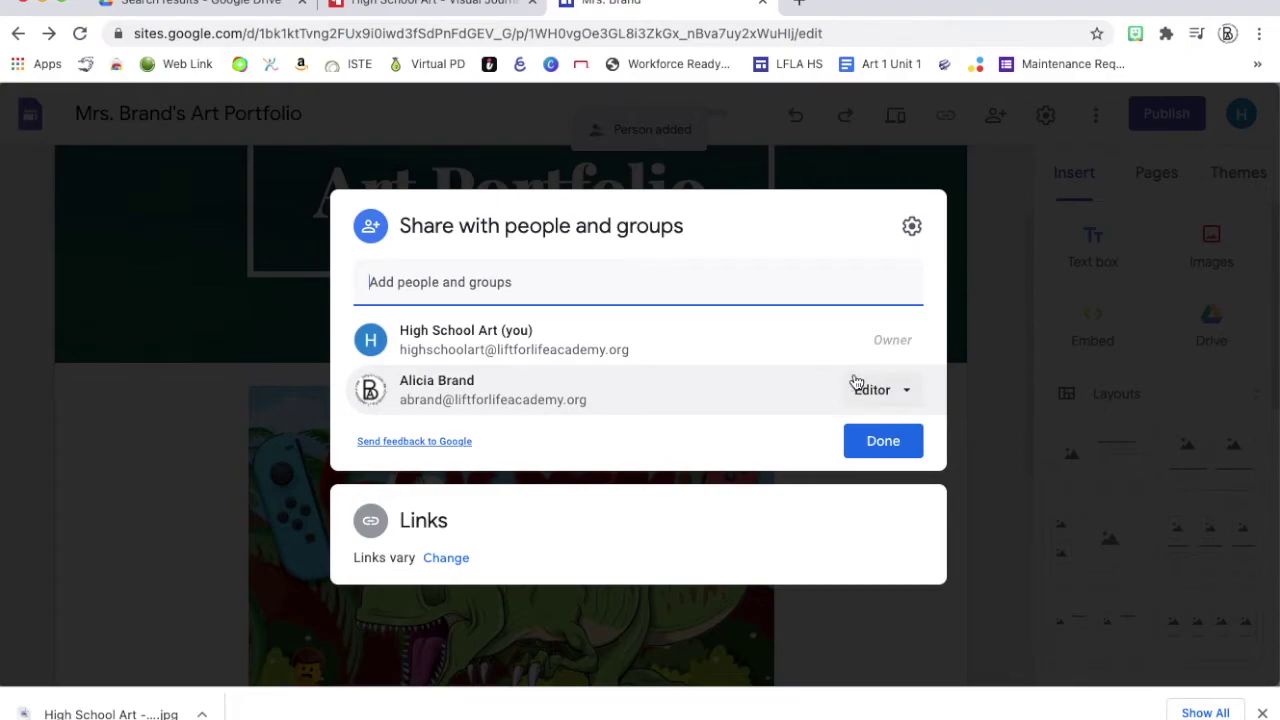
pyautogui.click(884, 446)
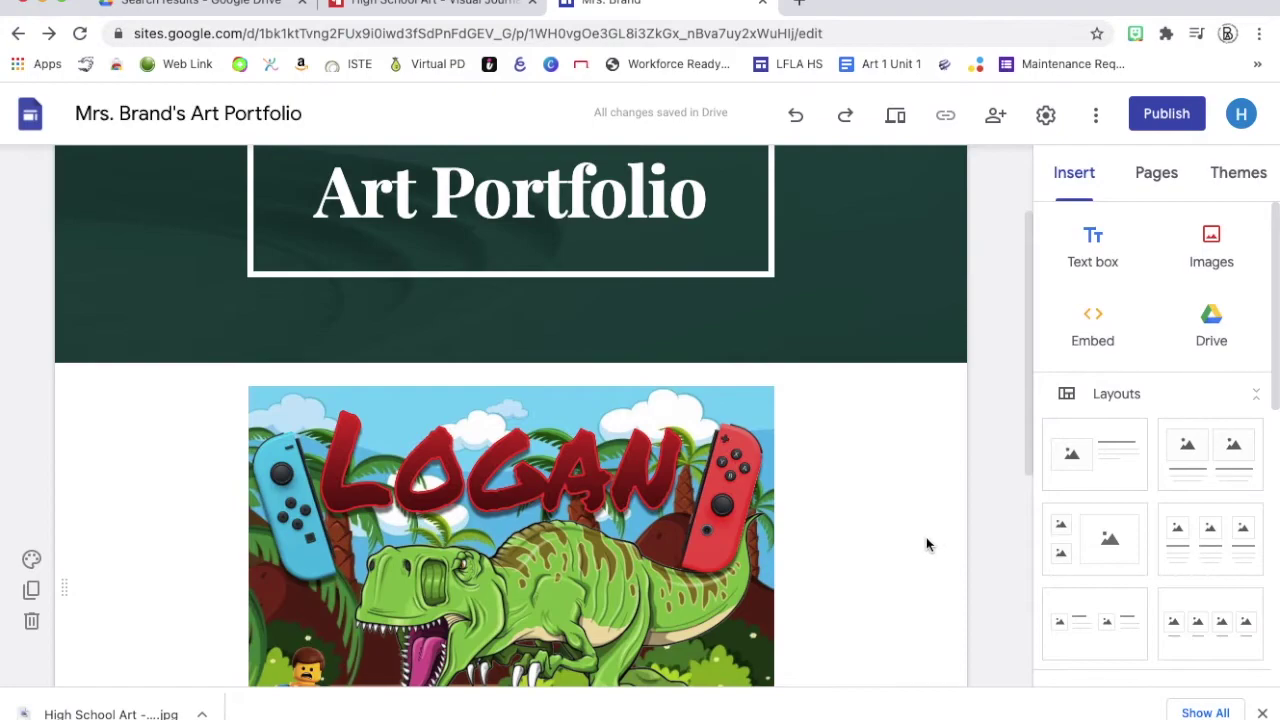
# Publish the site at a web address made of the owner's name followed by "artportfolio", with the published site's link access set to Public.
pyautogui.click(1153, 115)
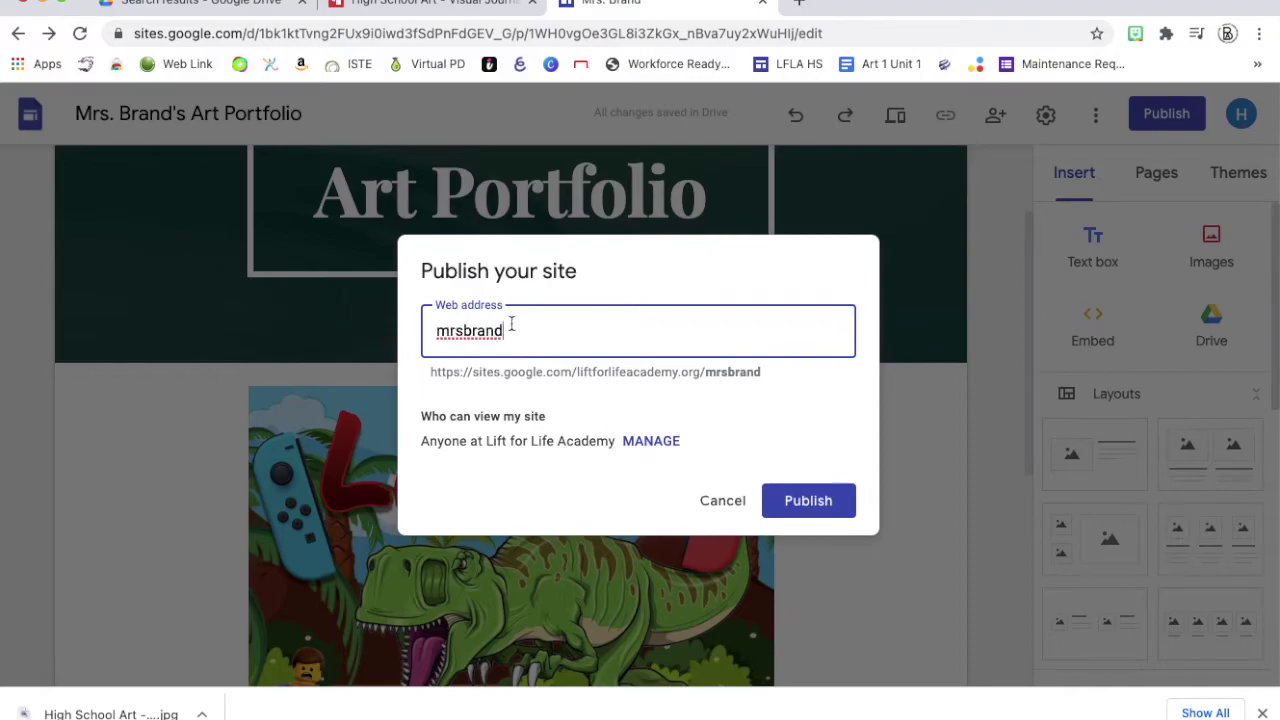
pyautogui.write('artportfolio')
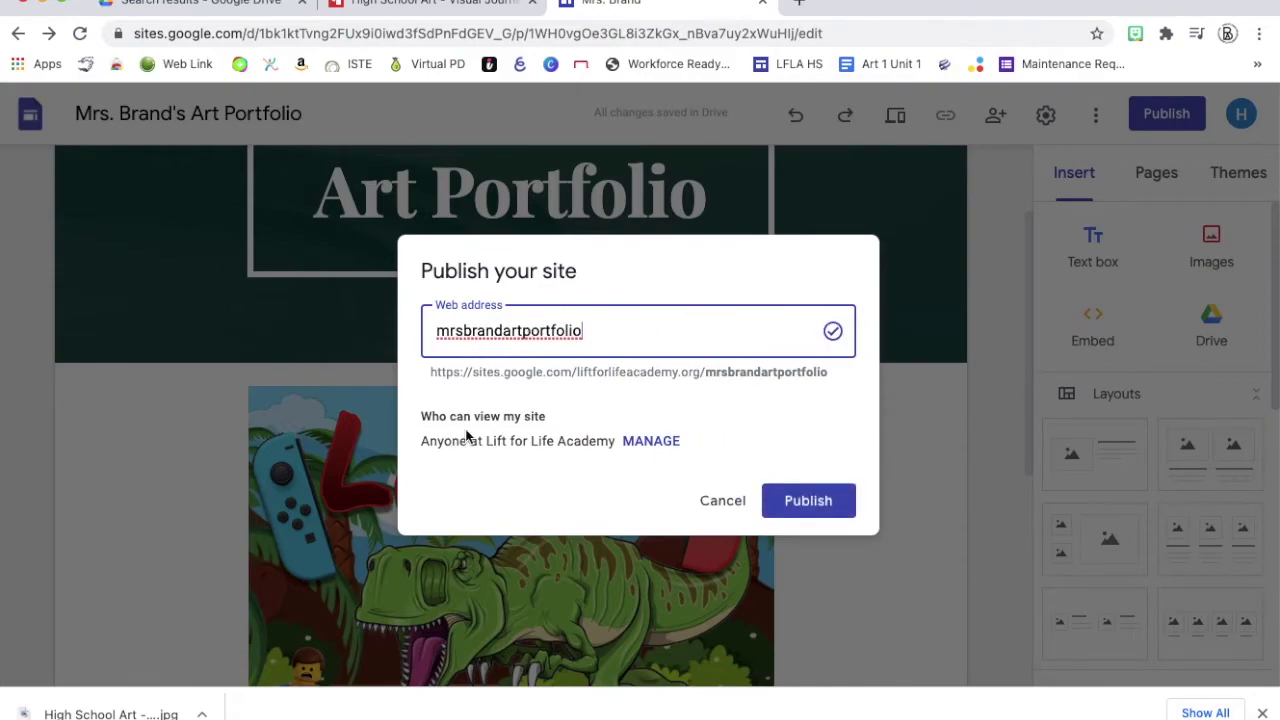
pyautogui.click(657, 441)
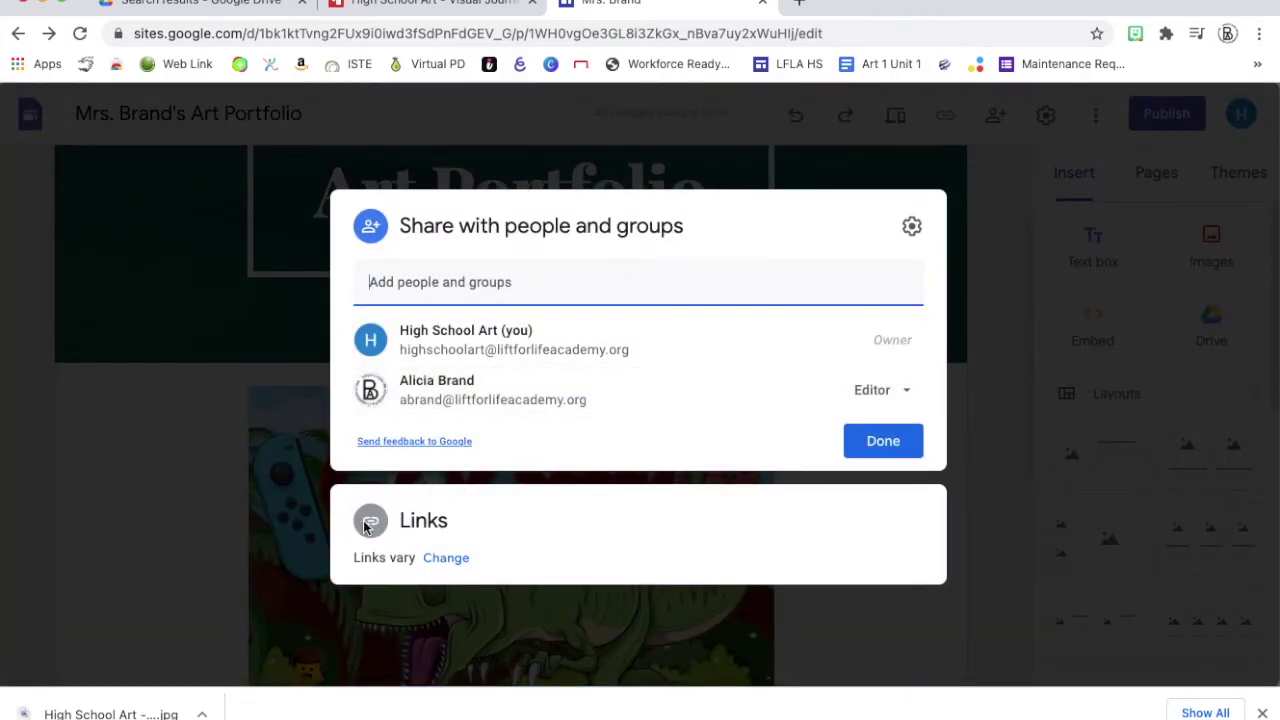
pyautogui.click(370, 527)
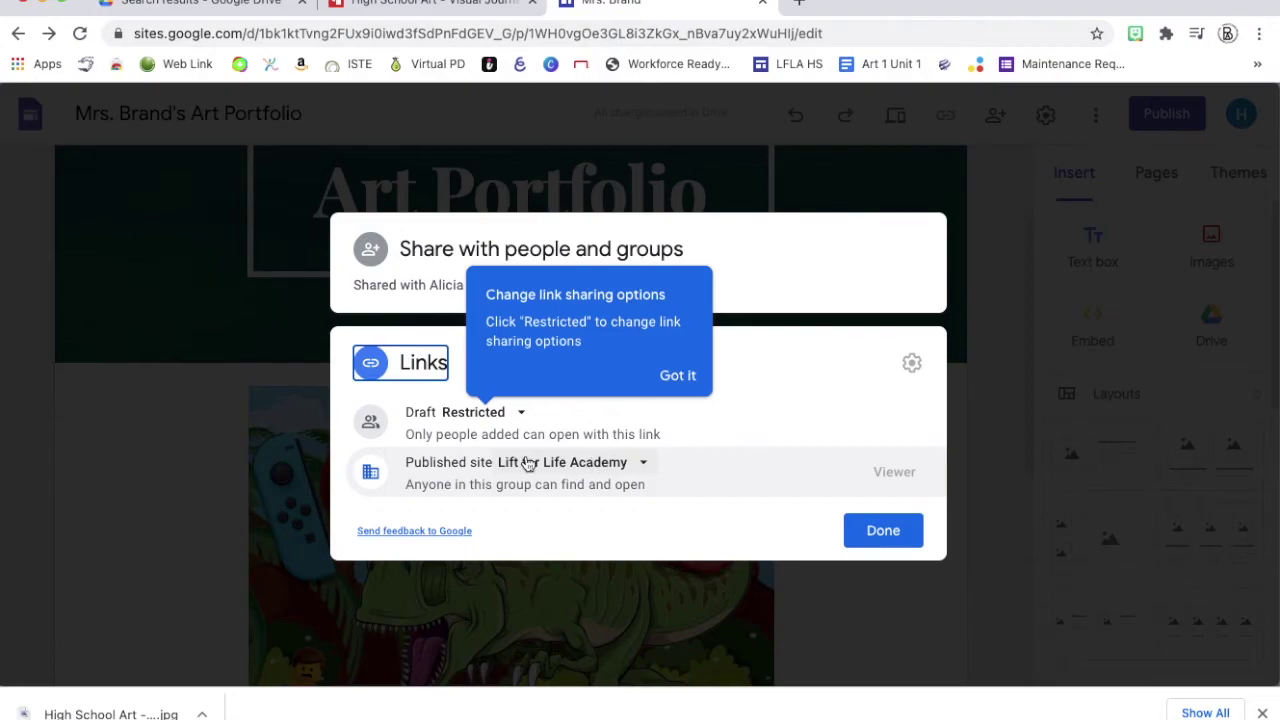
pyautogui.click(641, 465)
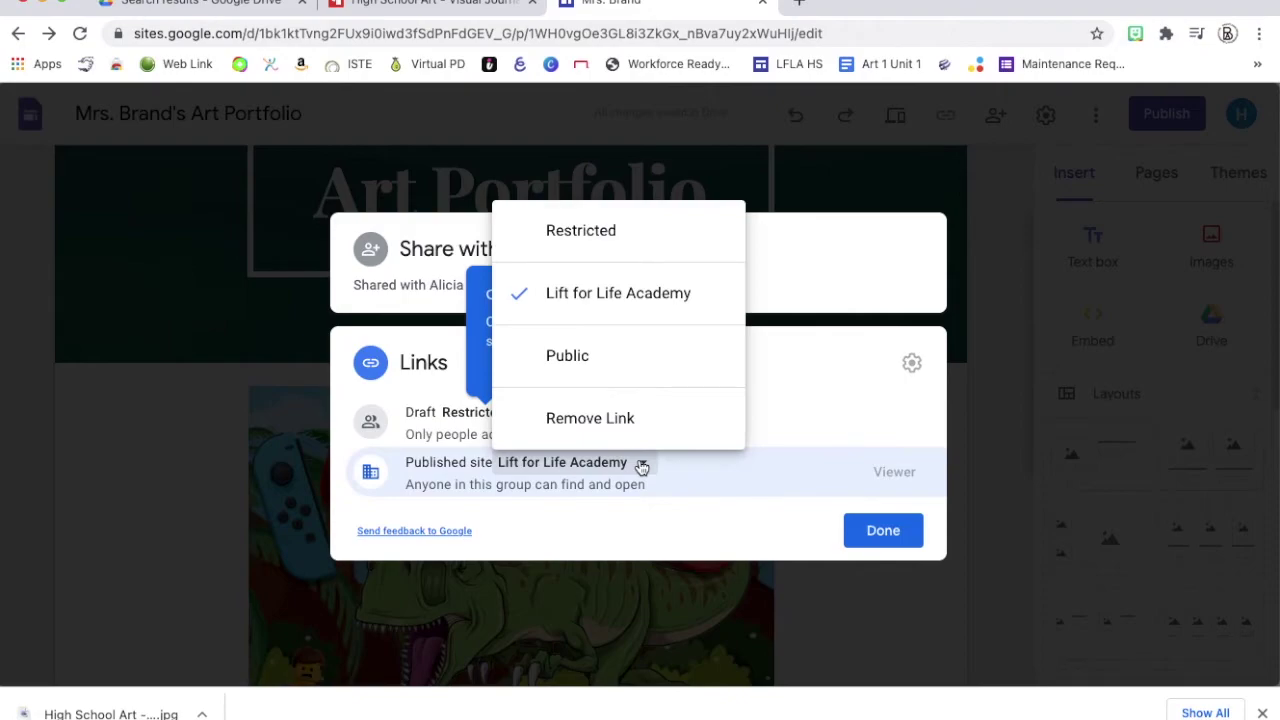
pyautogui.click(603, 364)
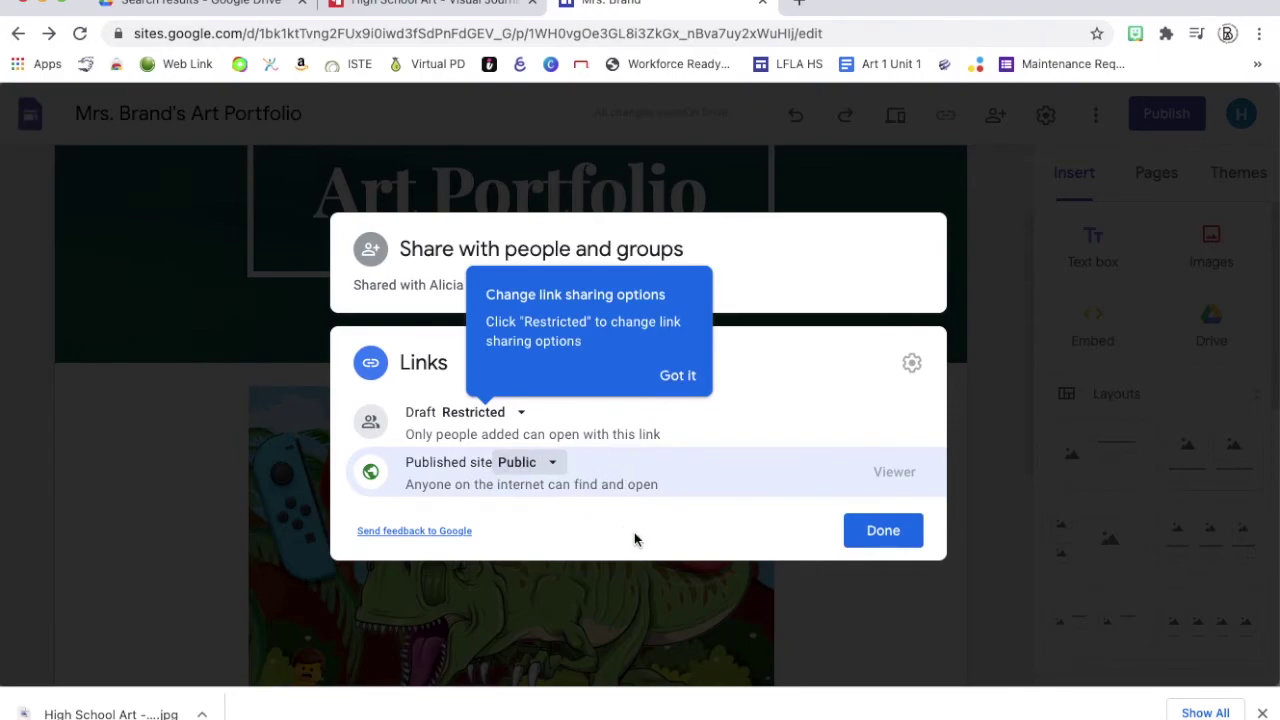
pyautogui.click(885, 533)
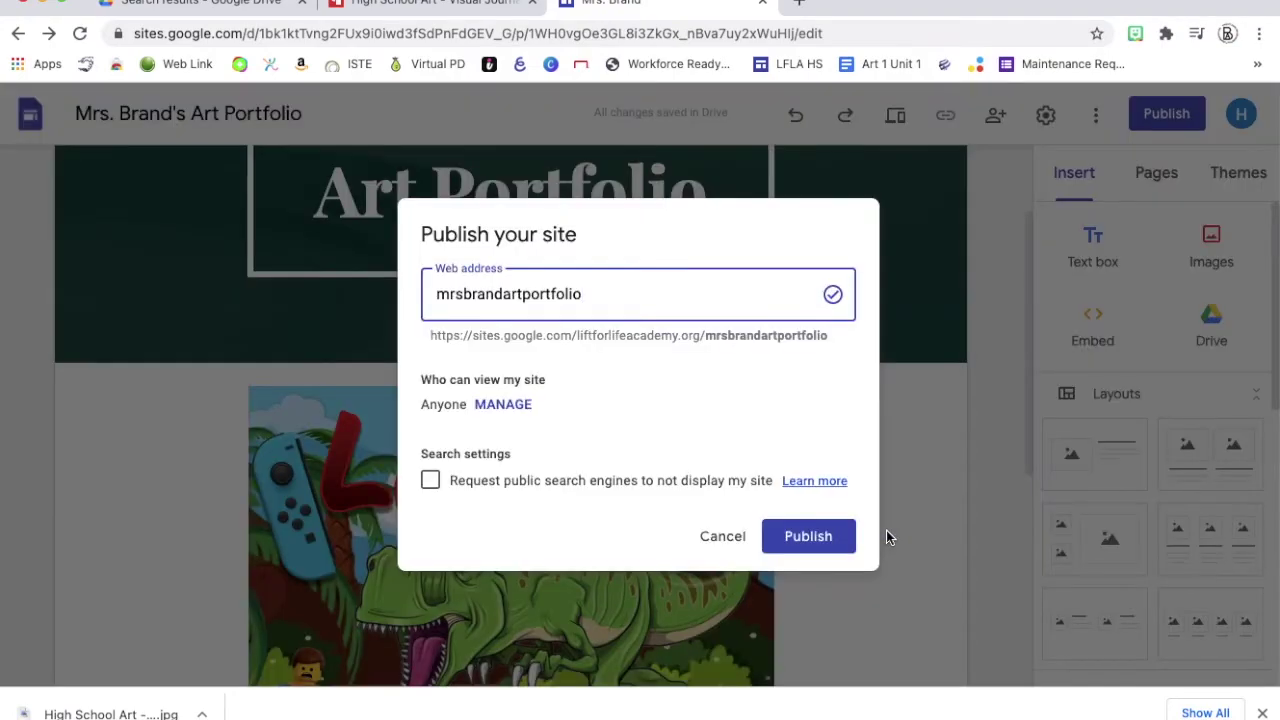
pyautogui.click(808, 533)
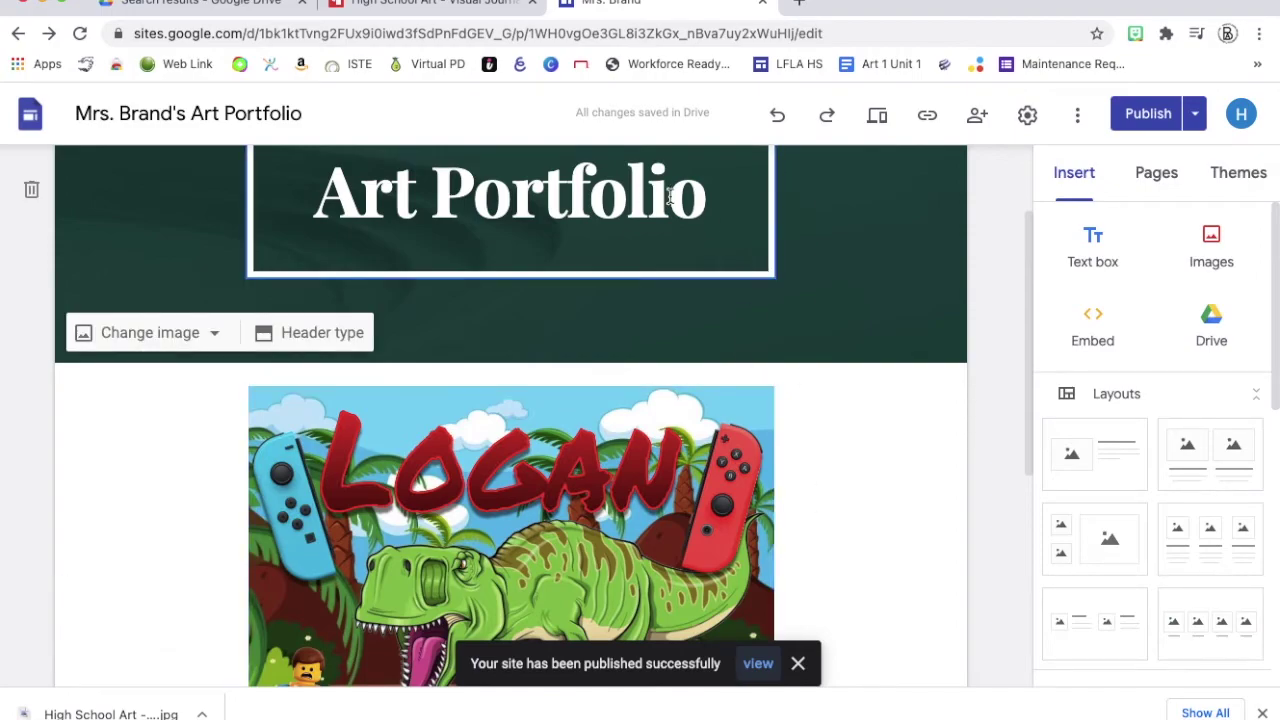
# Preview the site on a large screen and look through the Home, Art Portfolio, Independent Work and Infographics pages.
pyautogui.click(878, 117)
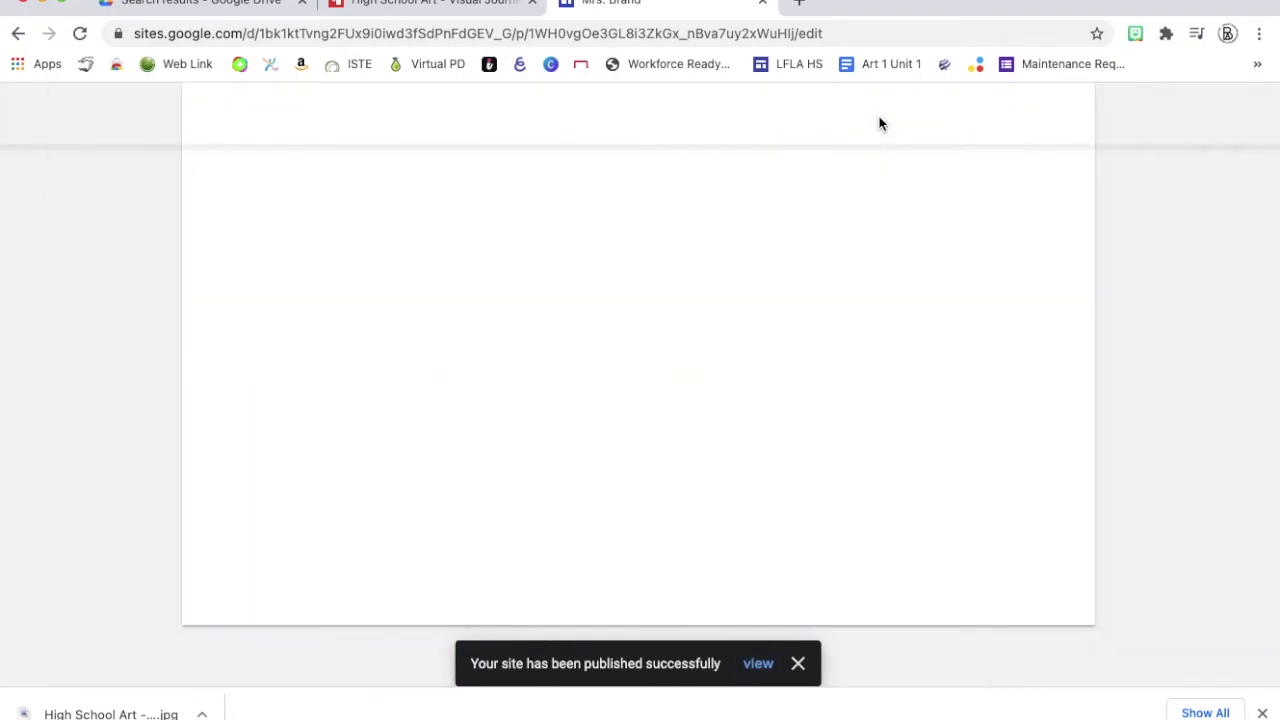
pyautogui.scroll(-5, 725, 442)
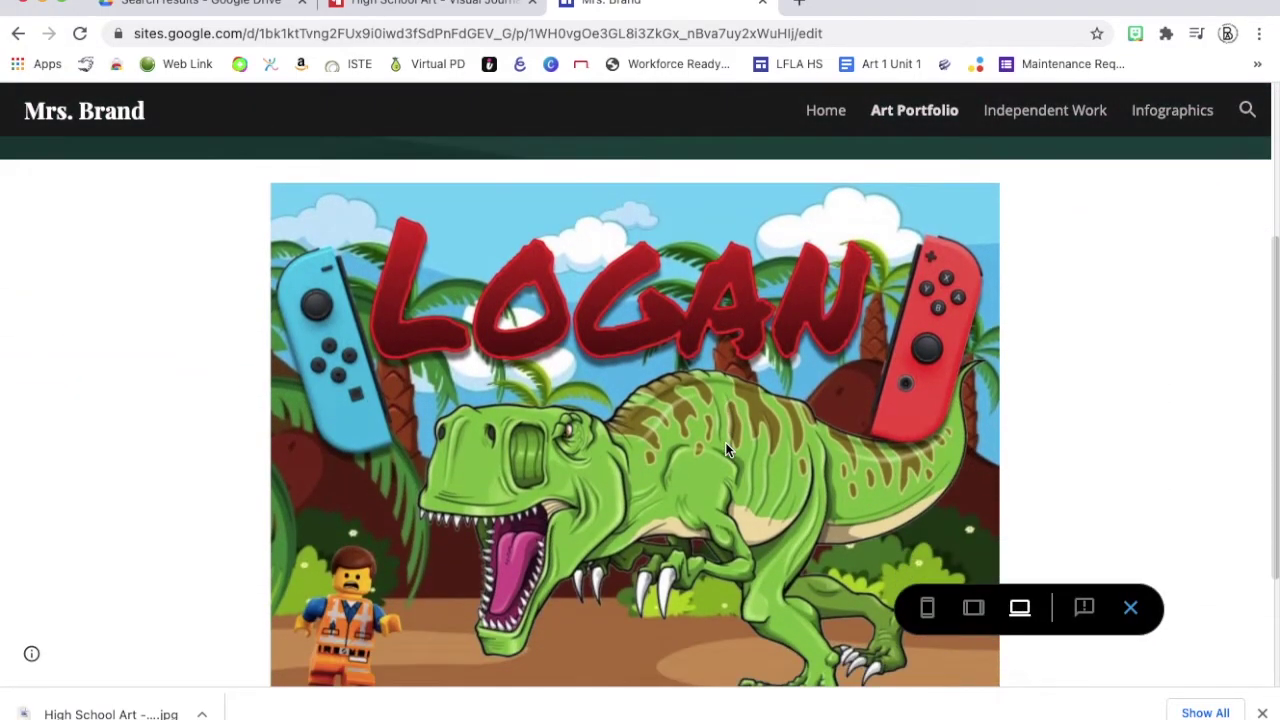
pyautogui.scroll(5, 725, 442)
pyautogui.scroll(-5, 725, 442)
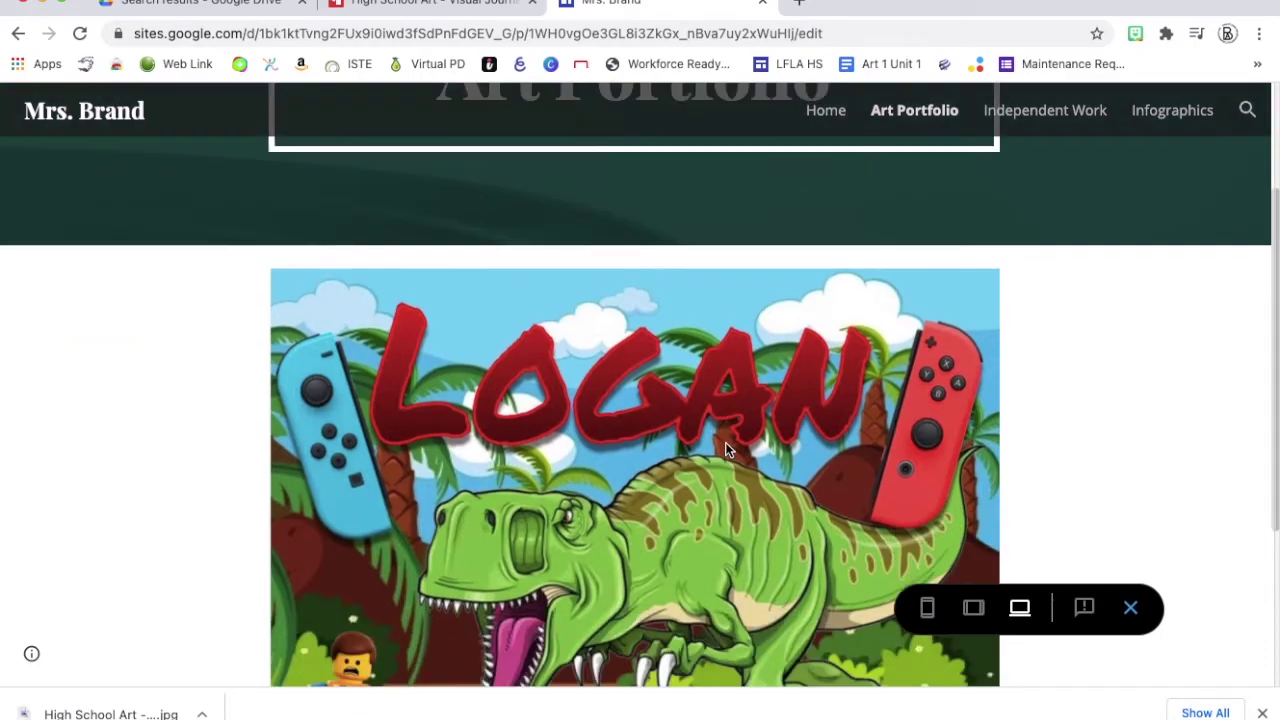
pyautogui.scroll(5, 725, 449)
pyautogui.click(829, 119)
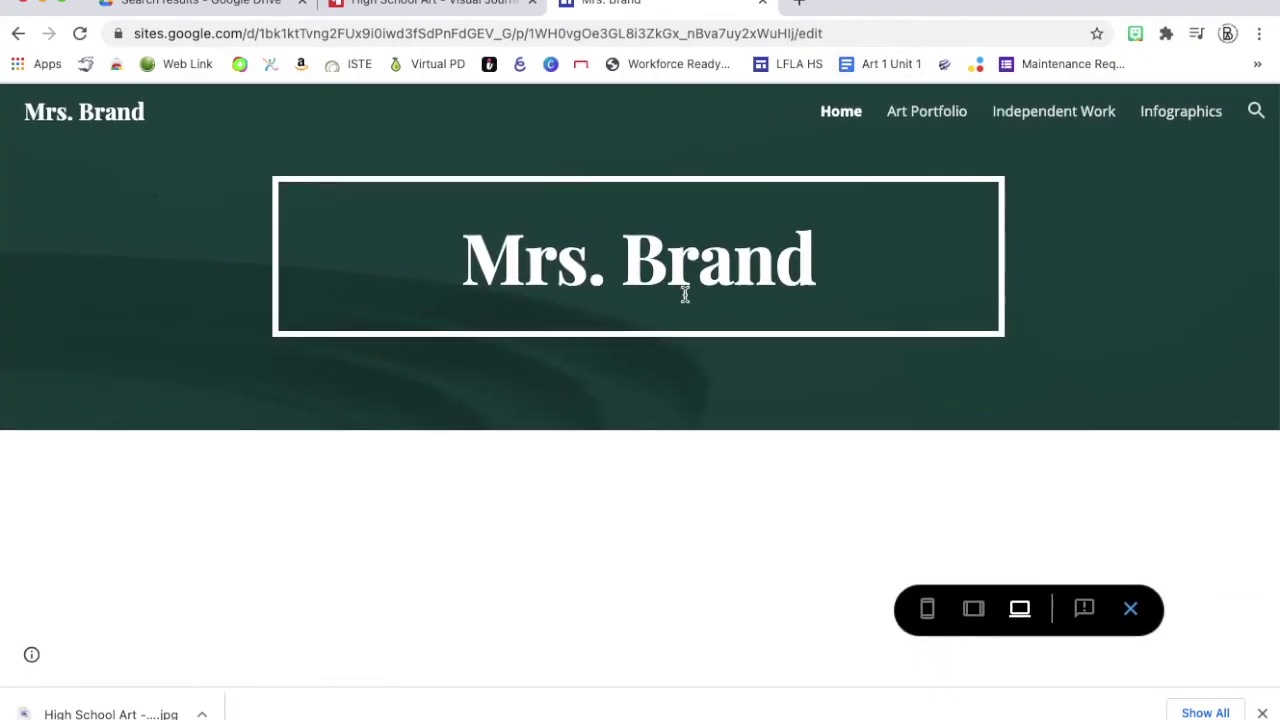
pyautogui.click(909, 120)
pyautogui.scroll(-4, 781, 345)
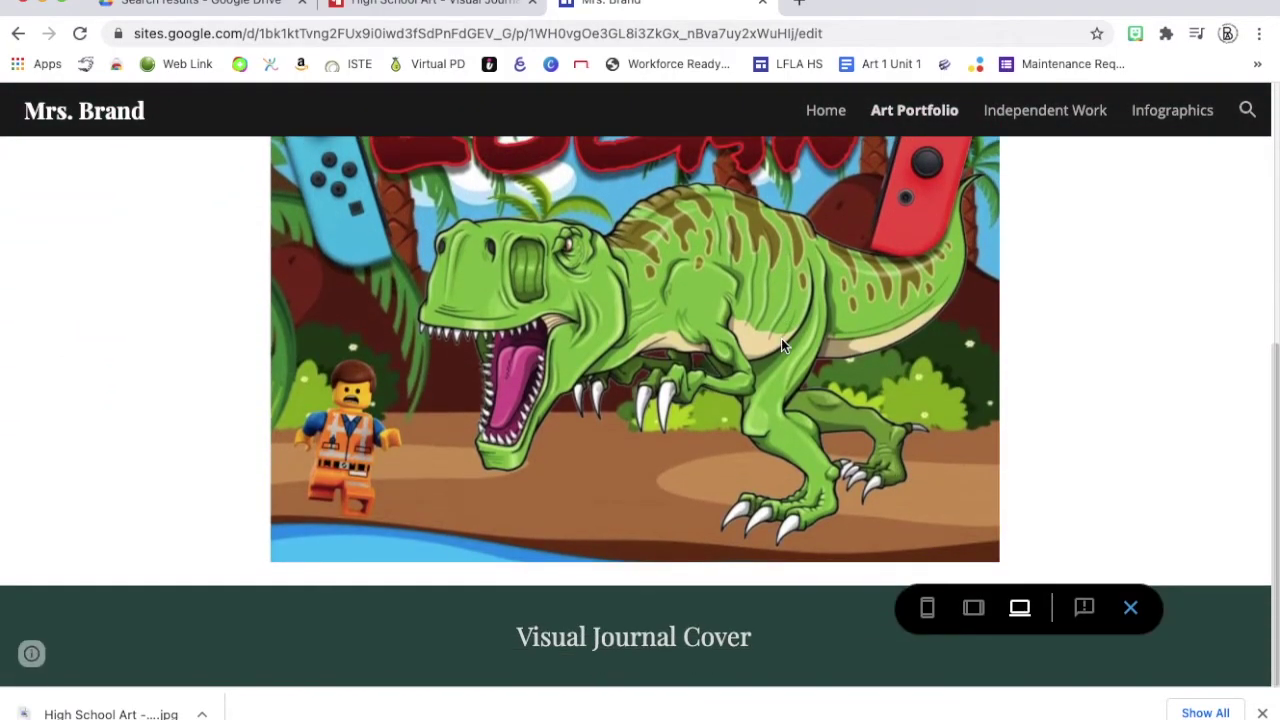
pyautogui.scroll(4, 784, 345)
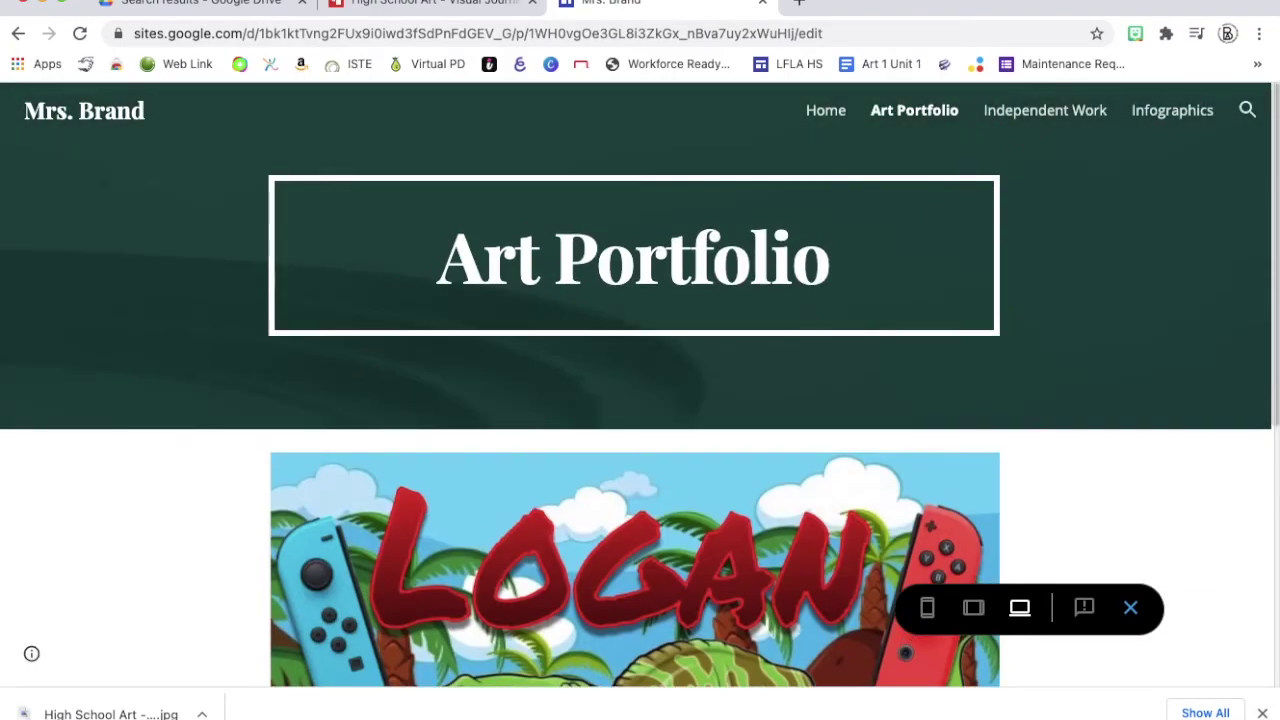
pyautogui.click(1046, 110)
pyautogui.click(1168, 112)
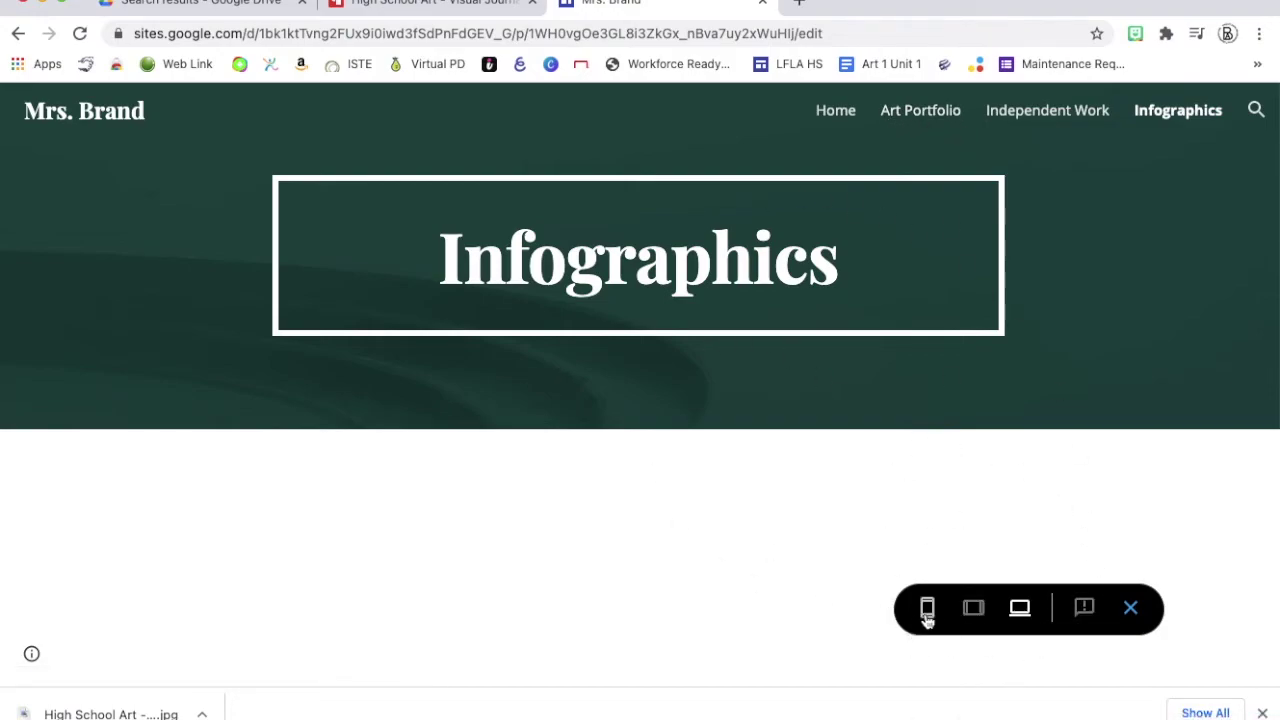
# Preview the site in phone size and look through its Art Portfolio page.
pyautogui.click(926, 612)
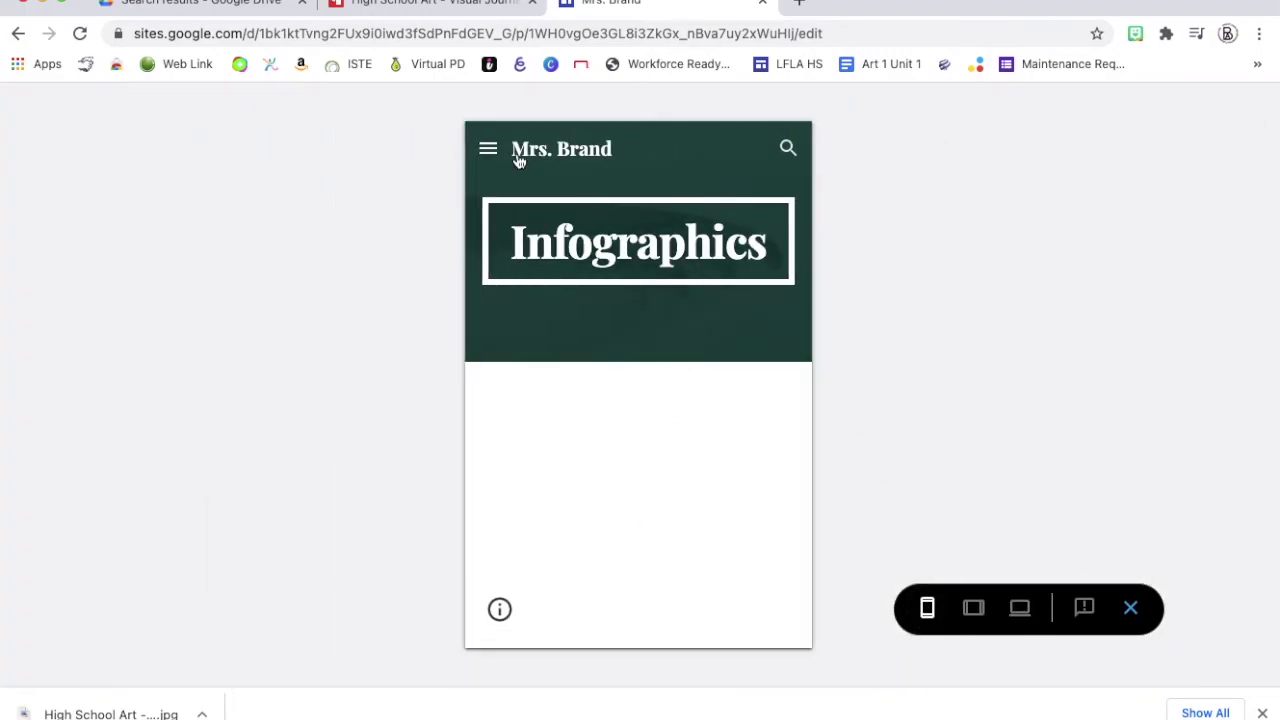
pyautogui.click(488, 148)
pyautogui.click(522, 240)
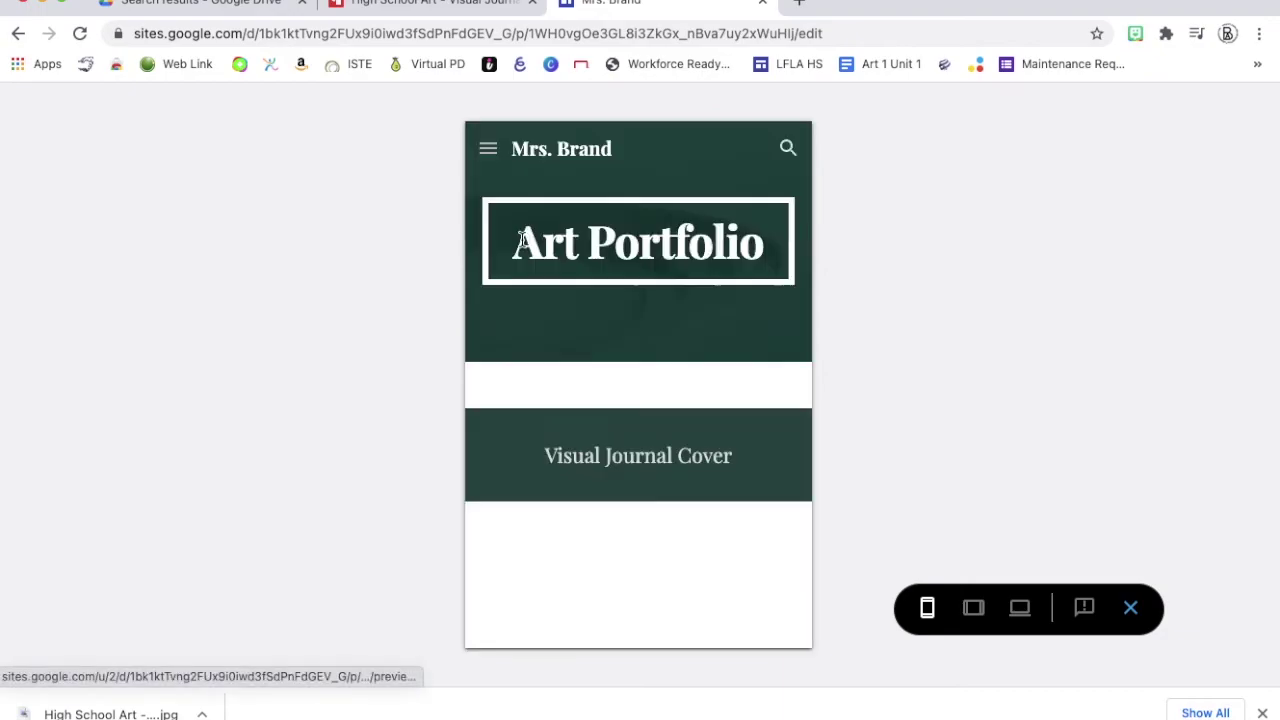
pyautogui.scroll(-2, 621, 438)
pyautogui.scroll(2, 621, 438)
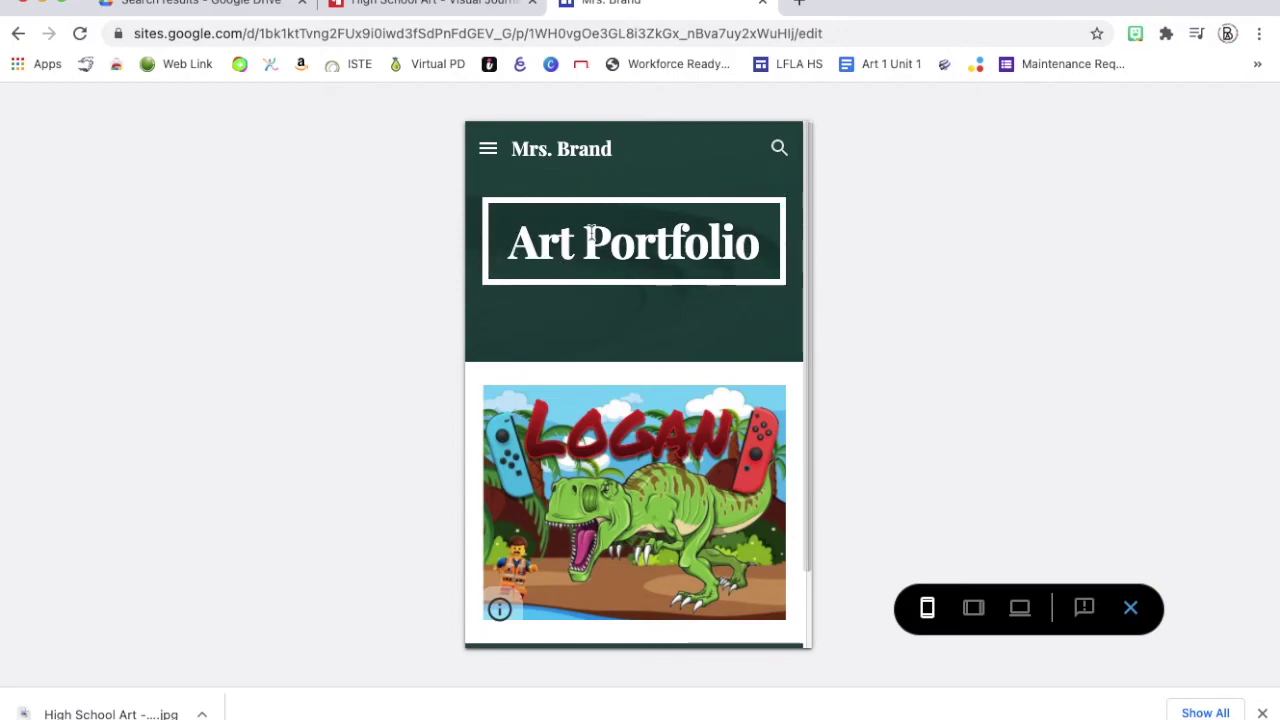
# Check the Art Portfolio page in tablet and large-screen preview sizes, and return to editing.
pyautogui.click(976, 610)
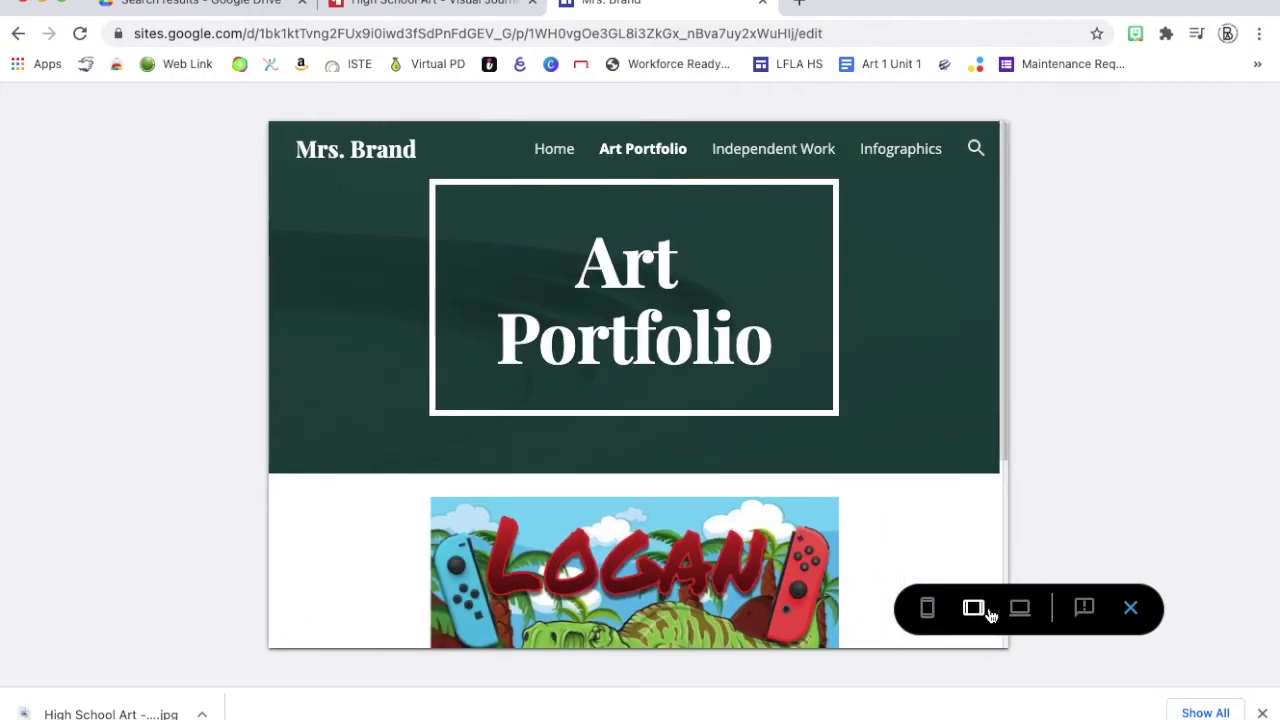
pyautogui.scroll(-3, 846, 437)
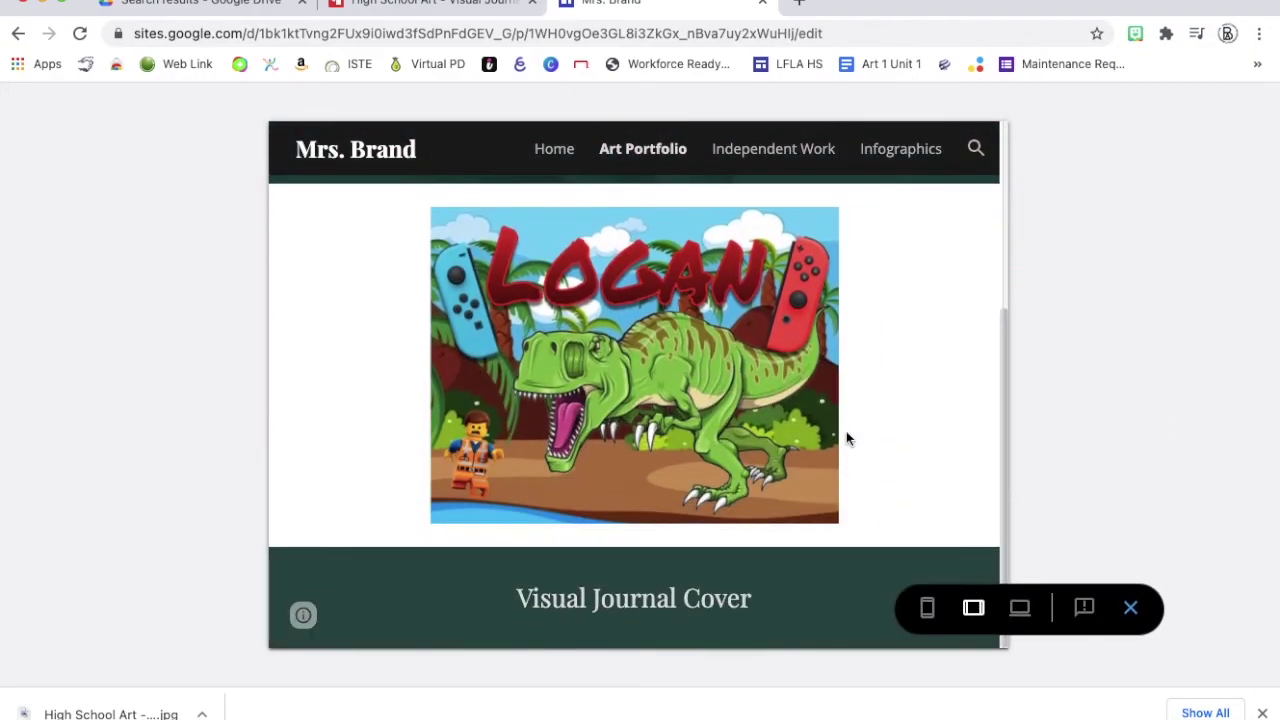
pyautogui.scroll(3, 846, 437)
pyautogui.click(1020, 610)
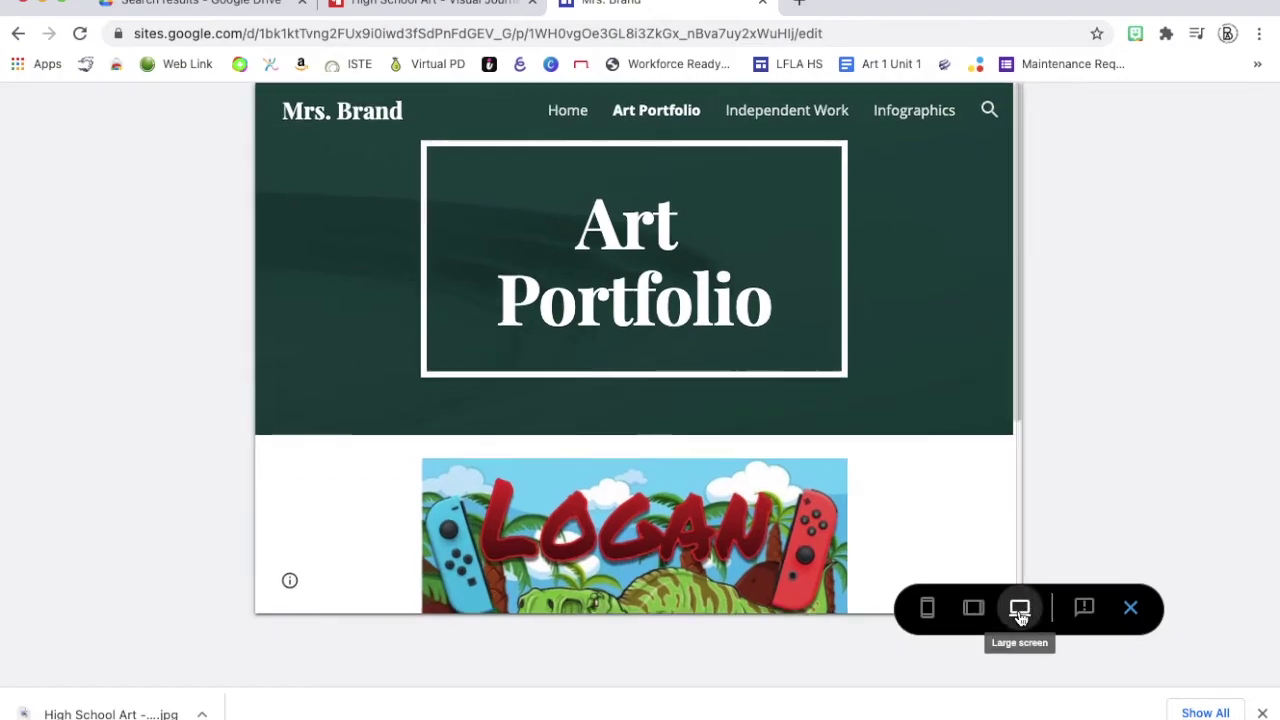
pyautogui.click(1132, 609)
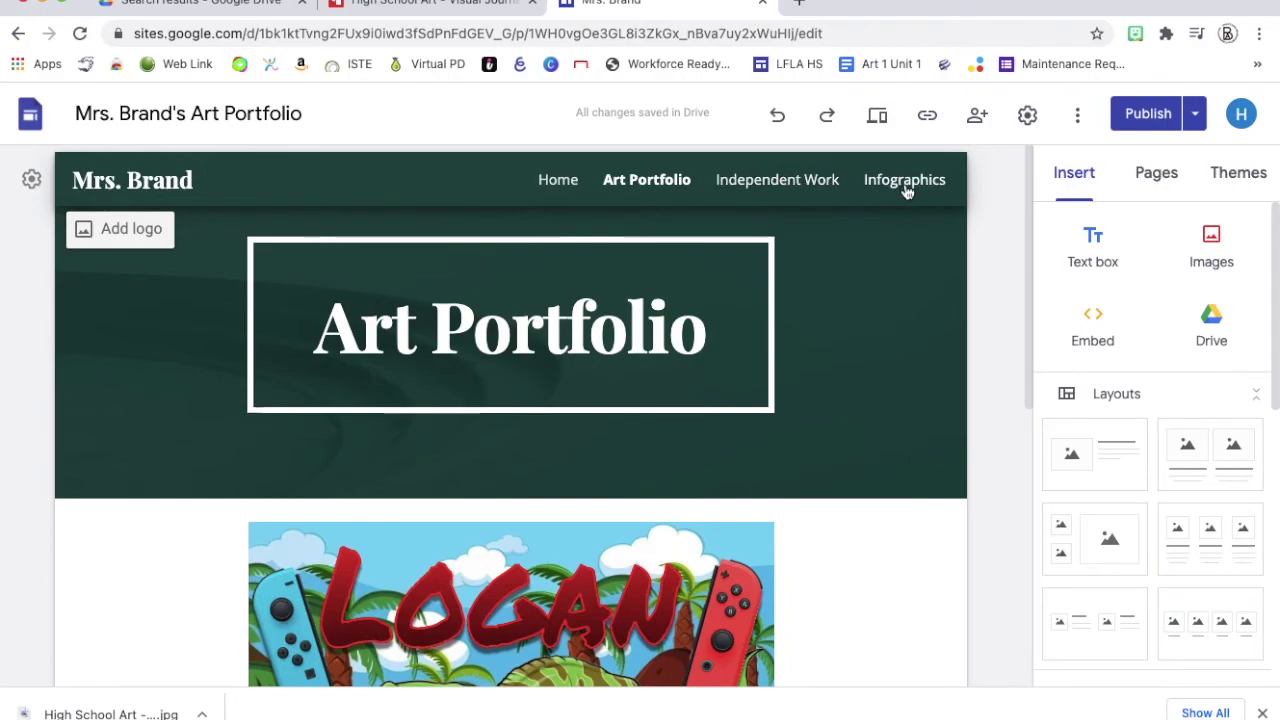
# Reorder the site's pages so that Independent Work comes after Infographics.
pyautogui.click(1152, 178)
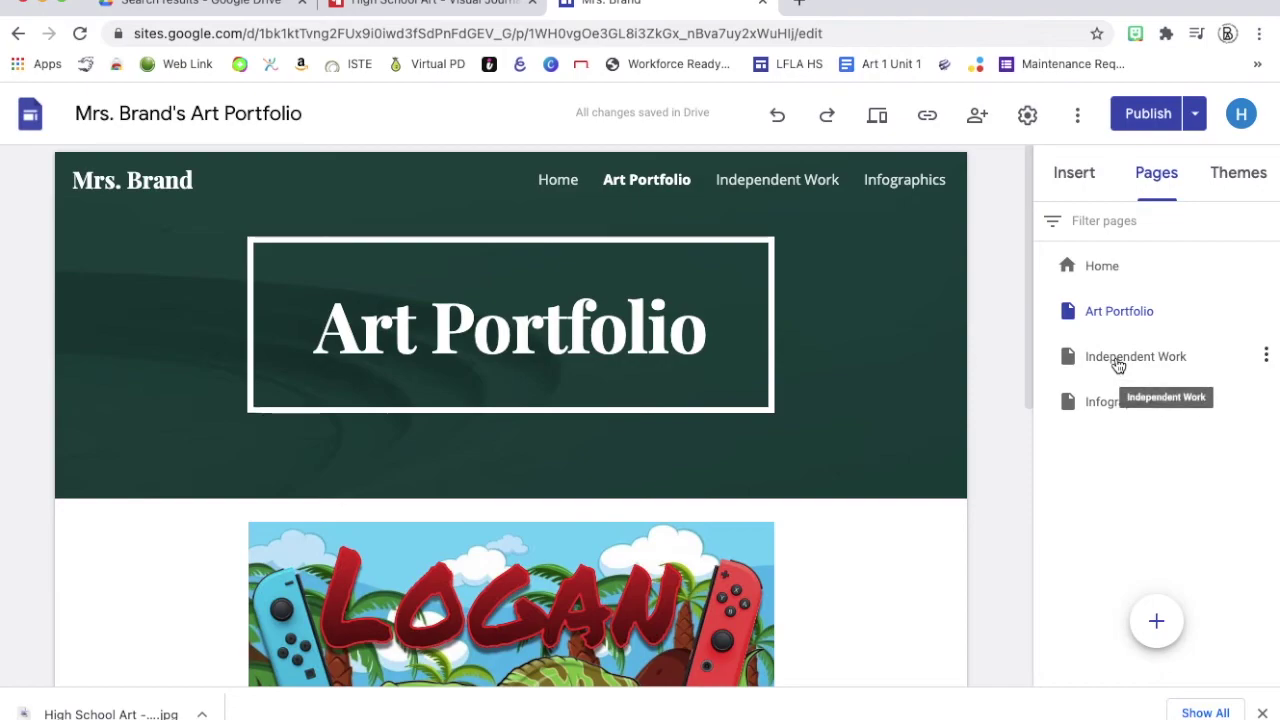
pyautogui.moveTo(1100, 358); pyautogui.dragTo(1113, 421)
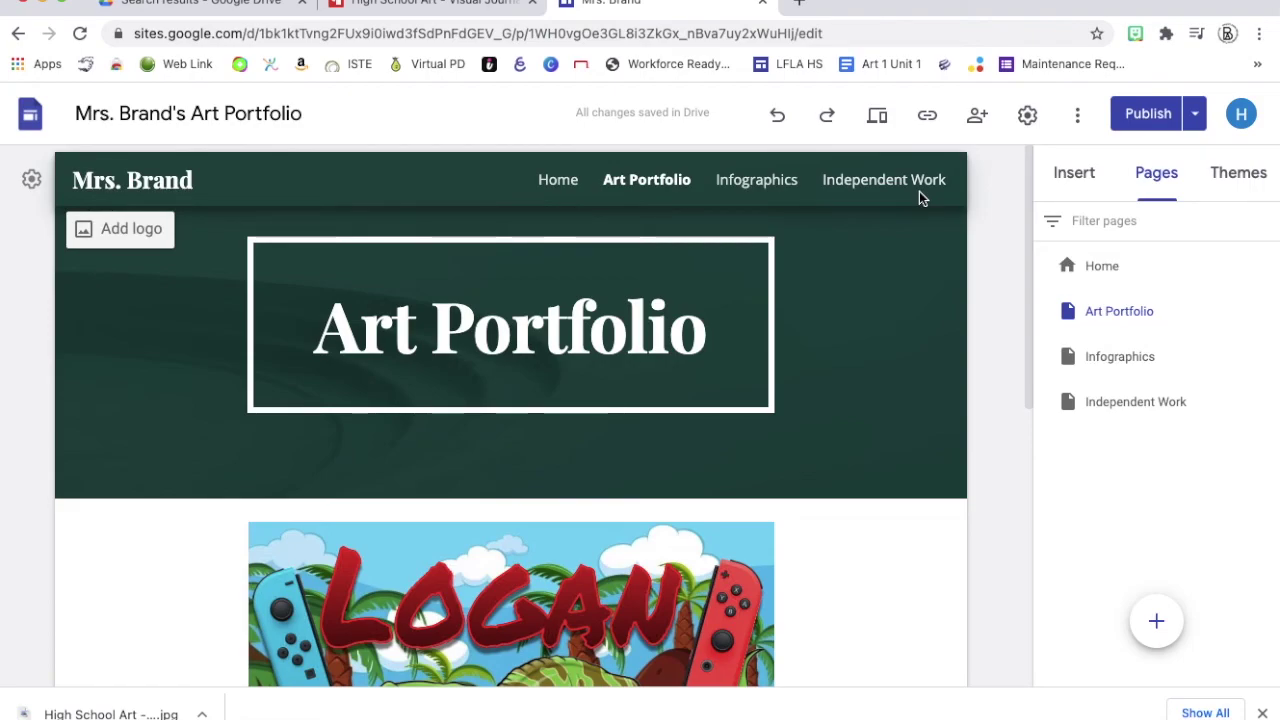
# Compare the navigation menus of the published and draft homepages, and publish the reordered site.
pyautogui.click(1160, 118)
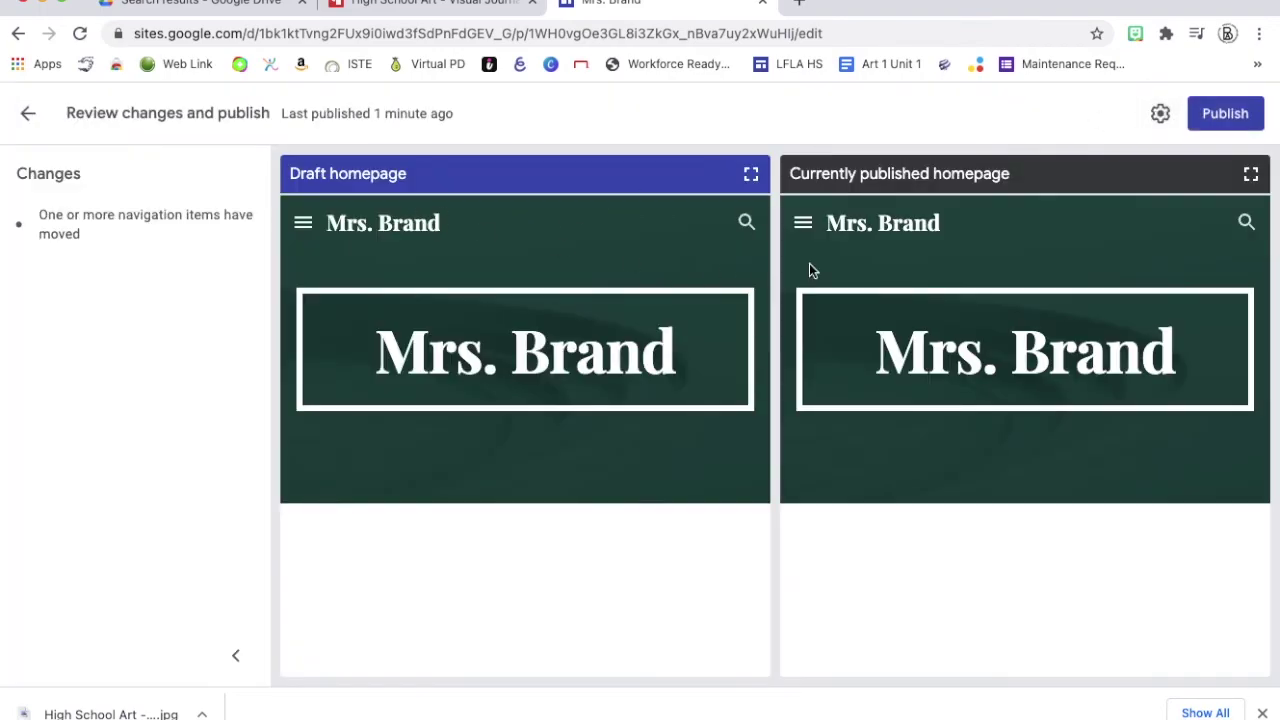
pyautogui.click(804, 226)
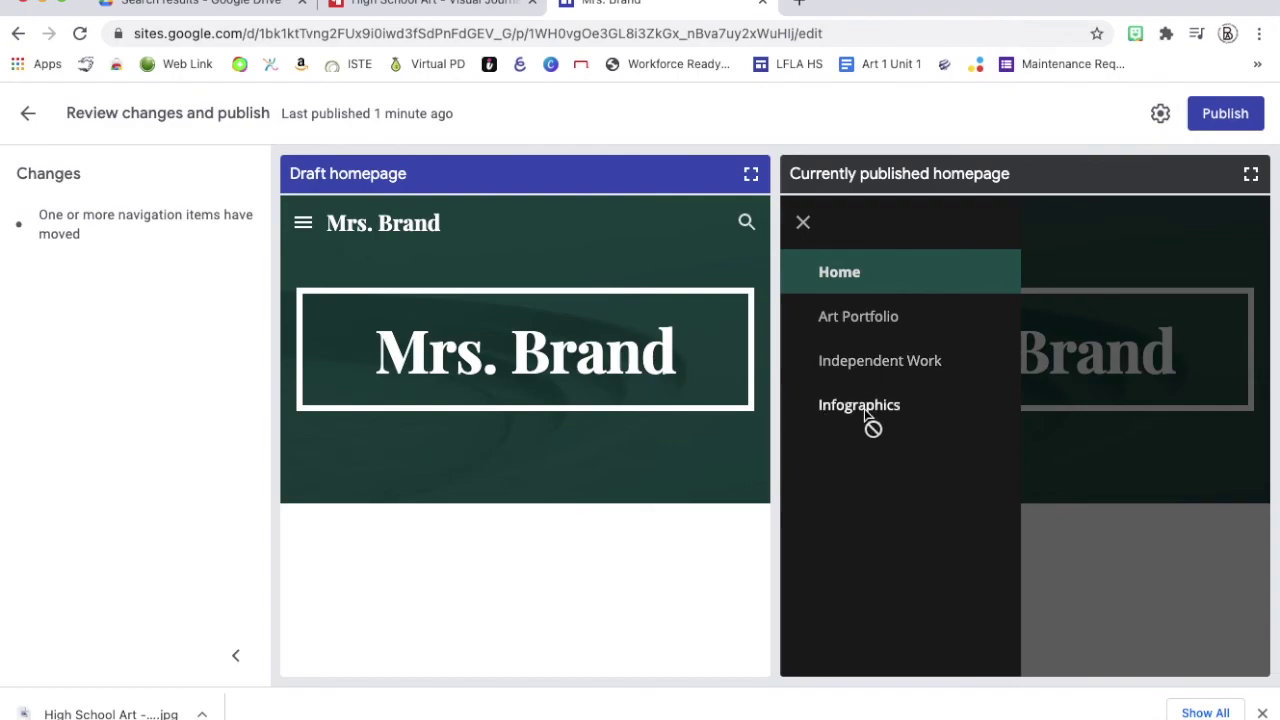
pyautogui.click(804, 226)
pyautogui.click(303, 222)
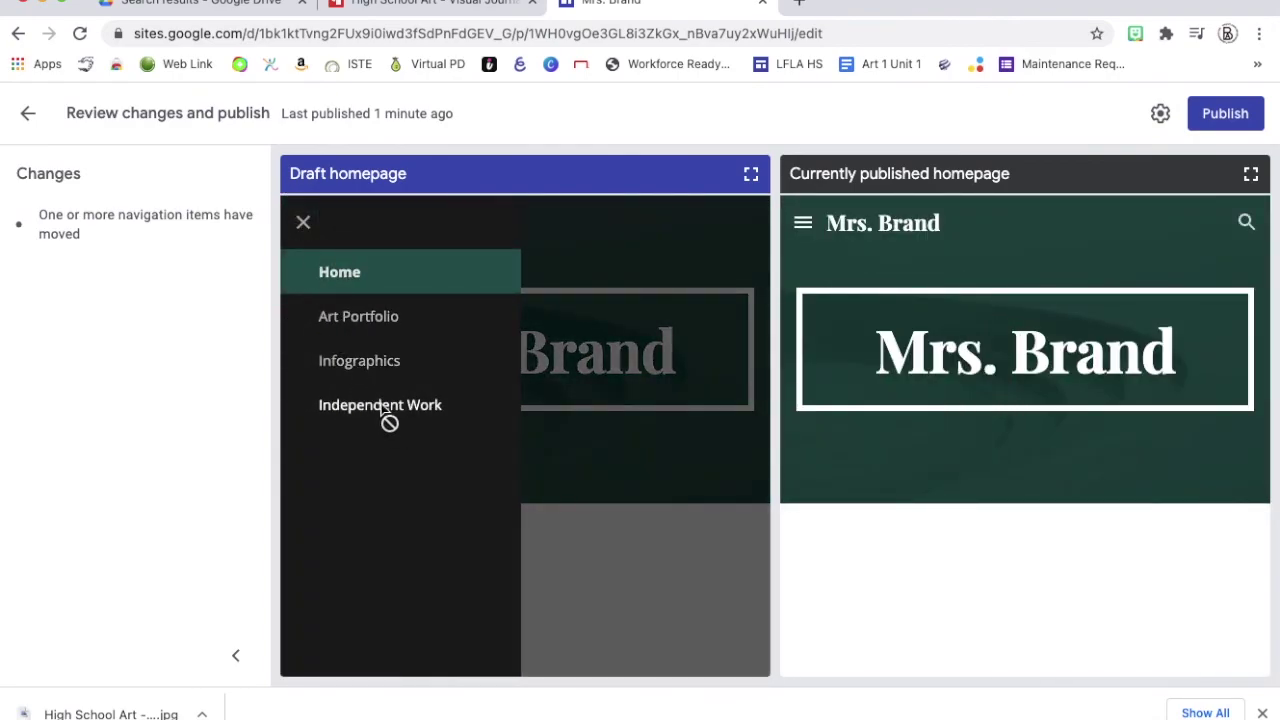
pyautogui.click(303, 222)
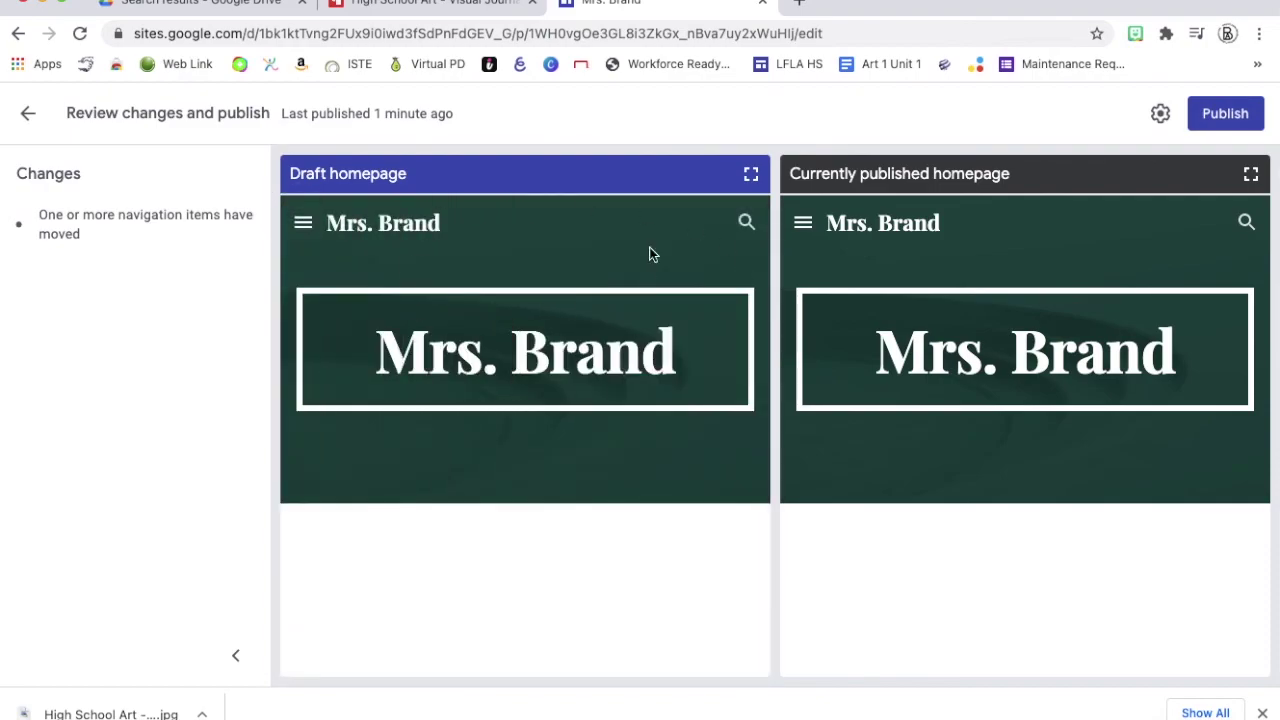
pyautogui.click(1219, 114)
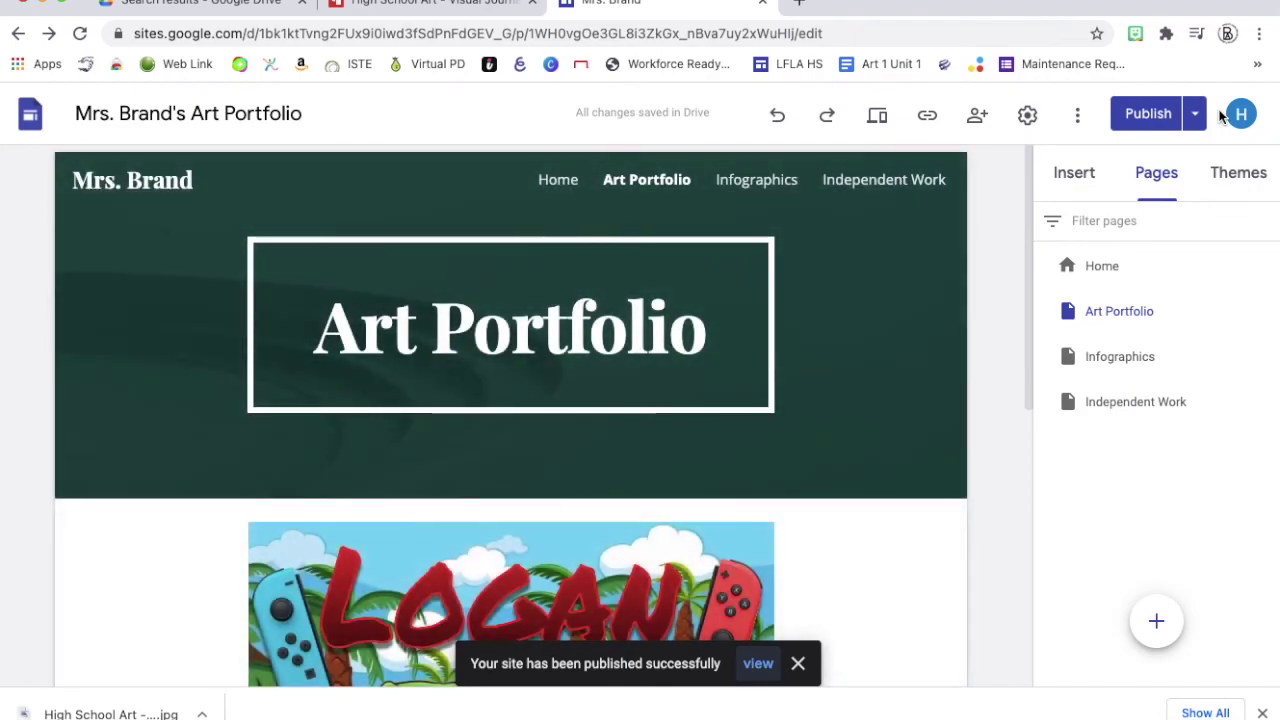
# Copy the site's full published web address from the publish settings.
pyautogui.click(1022, 115)
pyautogui.click(1022, 118)
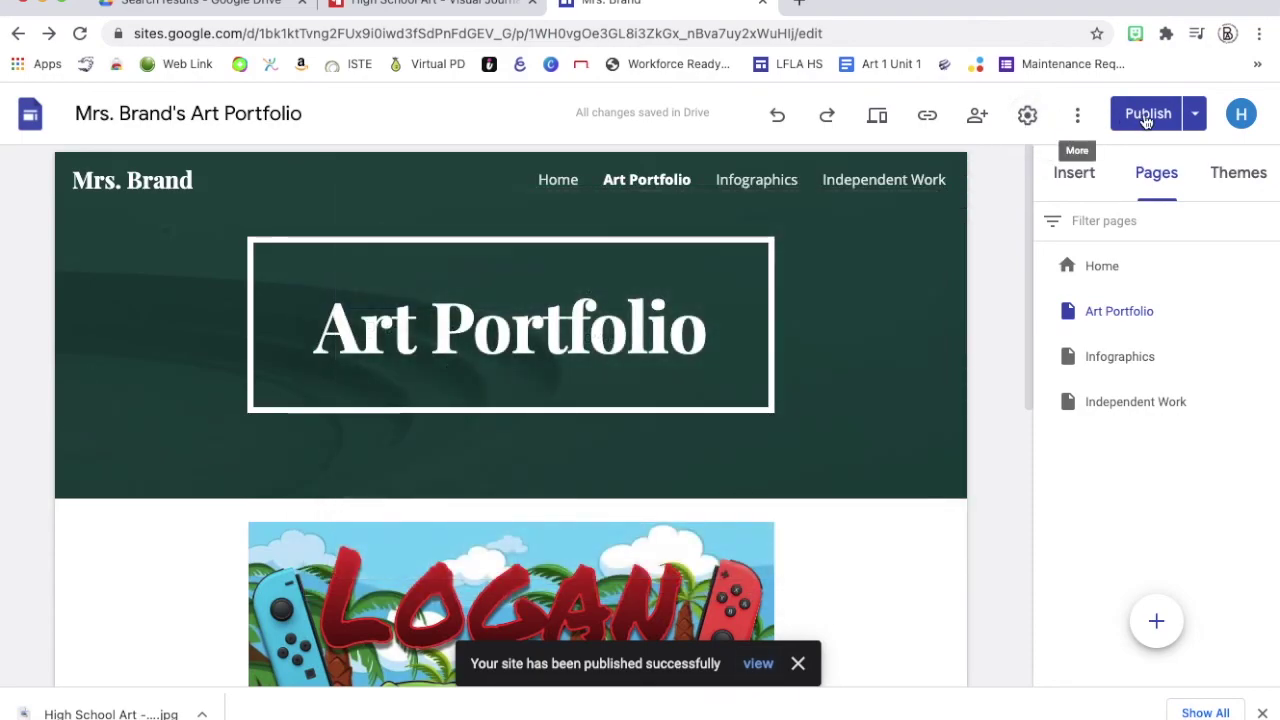
pyautogui.click(1195, 118)
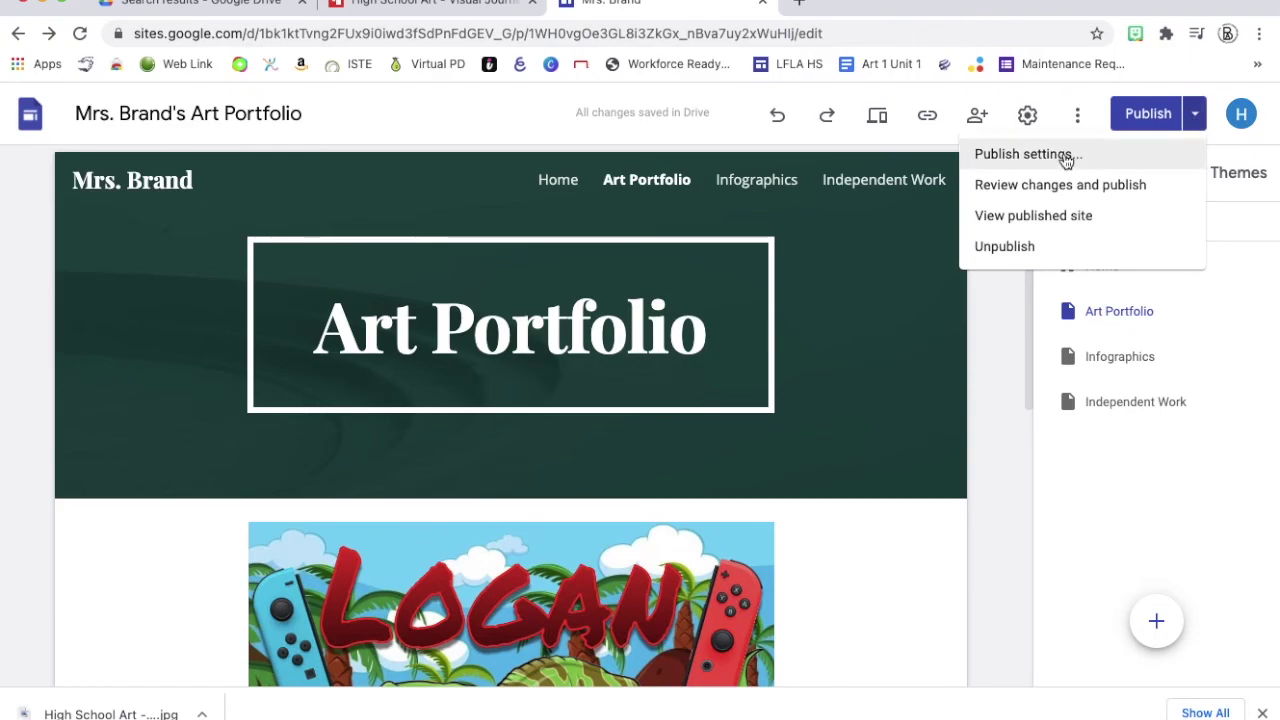
pyautogui.click(1066, 156)
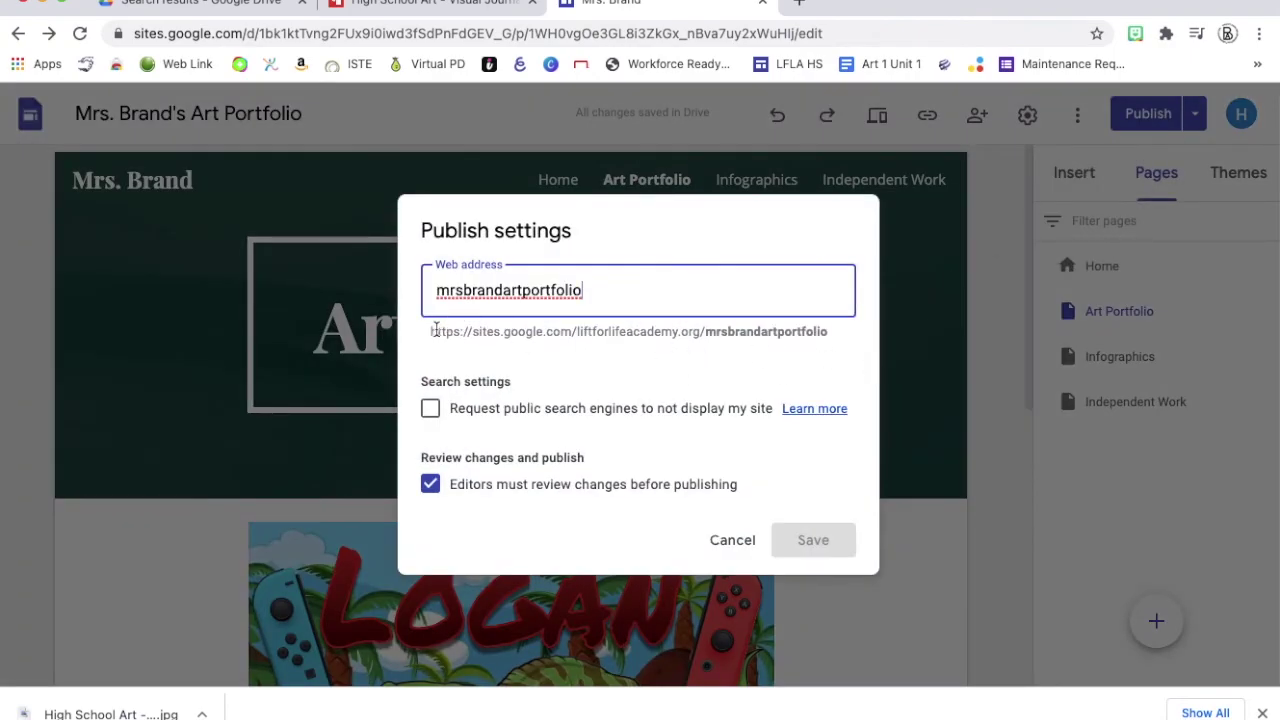
pyautogui.moveTo(829, 331); pyautogui.dragTo(465, 327)
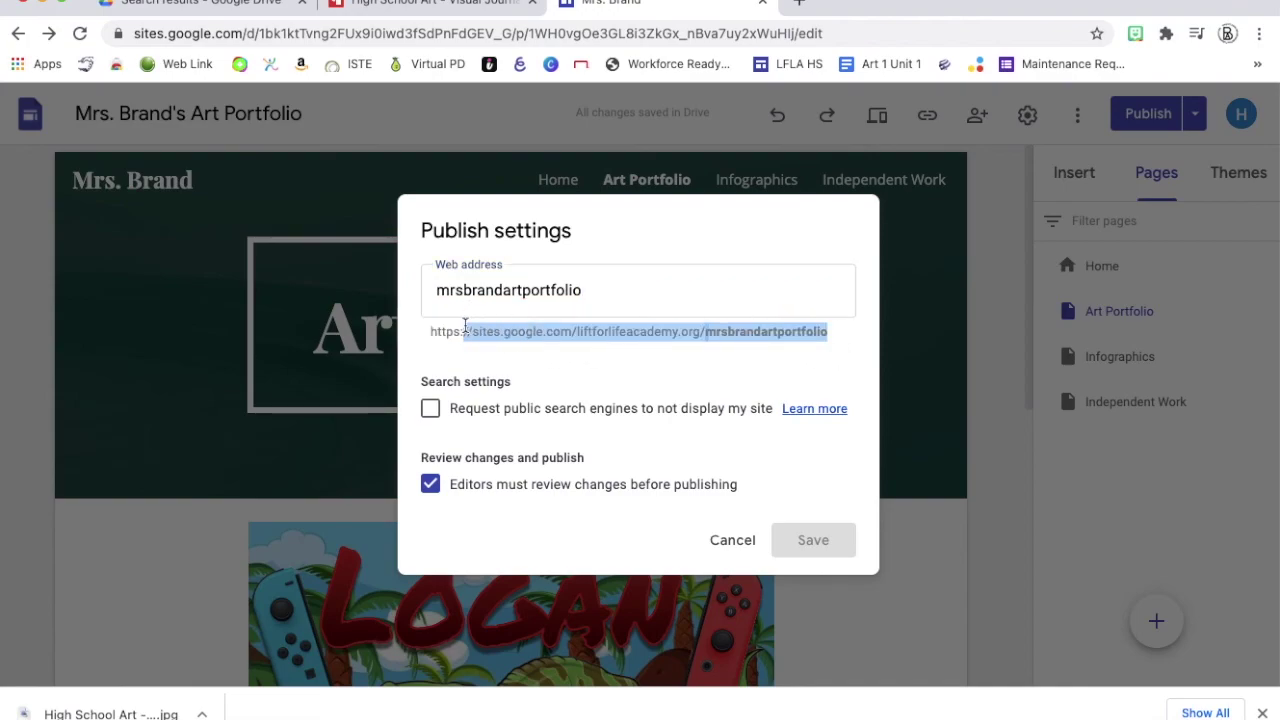
pyautogui.click(829, 328)
pyautogui.moveTo(705, 331); pyautogui.dragTo(619, 331)
pyautogui.moveTo(833, 332); pyautogui.dragTo(734, 320)
pyautogui.press('super+c')
# View the published site at the copied address in a new browser tab, and return to the editor, closing the publish settings unchanged.
pyautogui.click(799, 3)
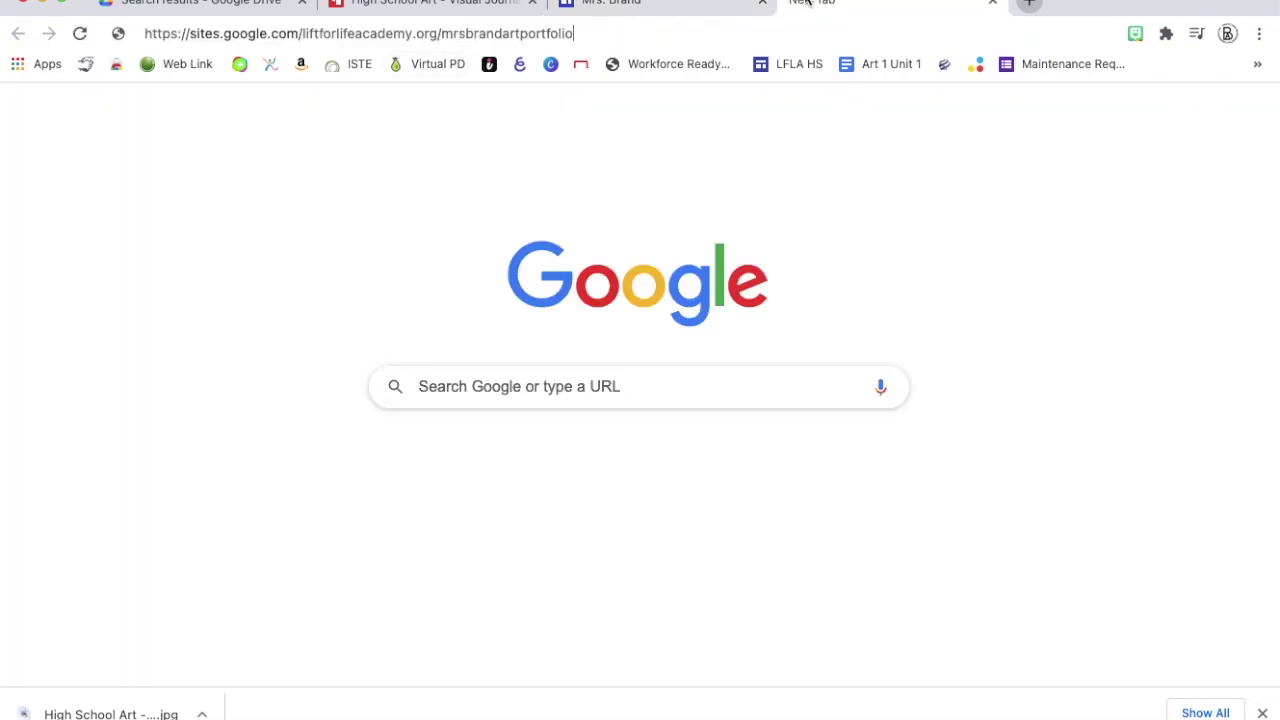
pyautogui.press('super+v')
pyautogui.press('Return')
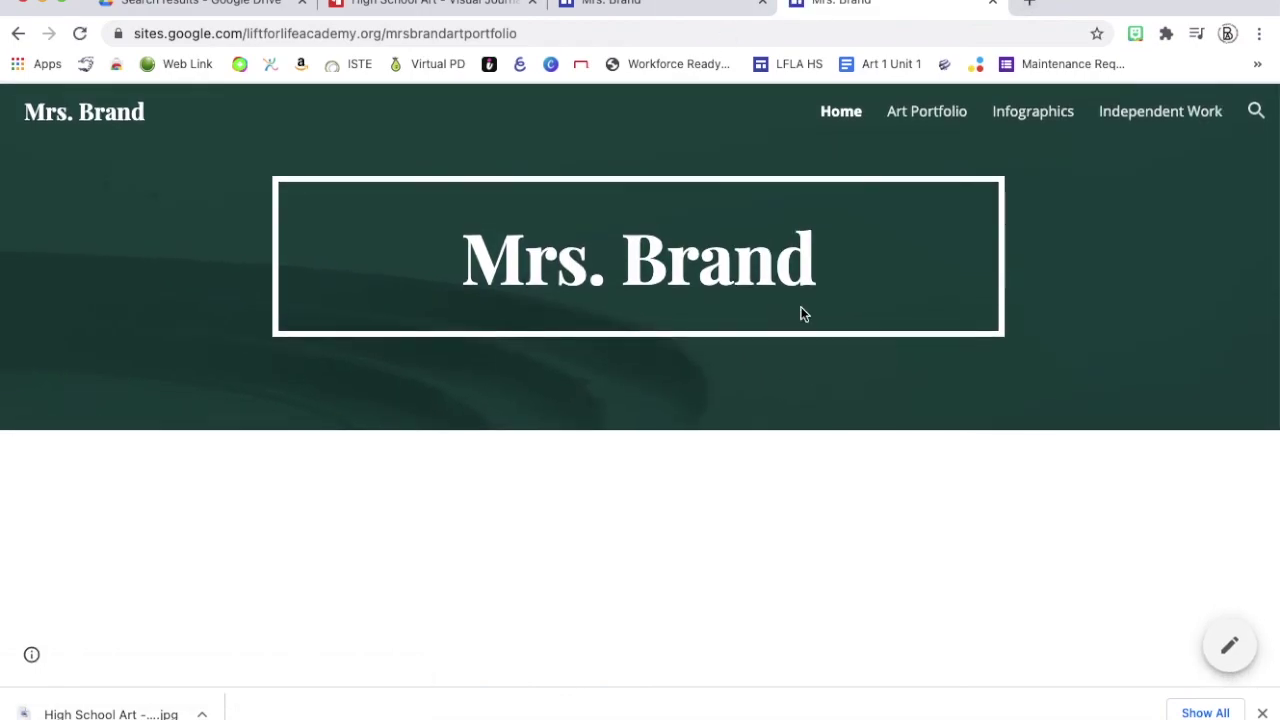
pyautogui.click(666, 10)
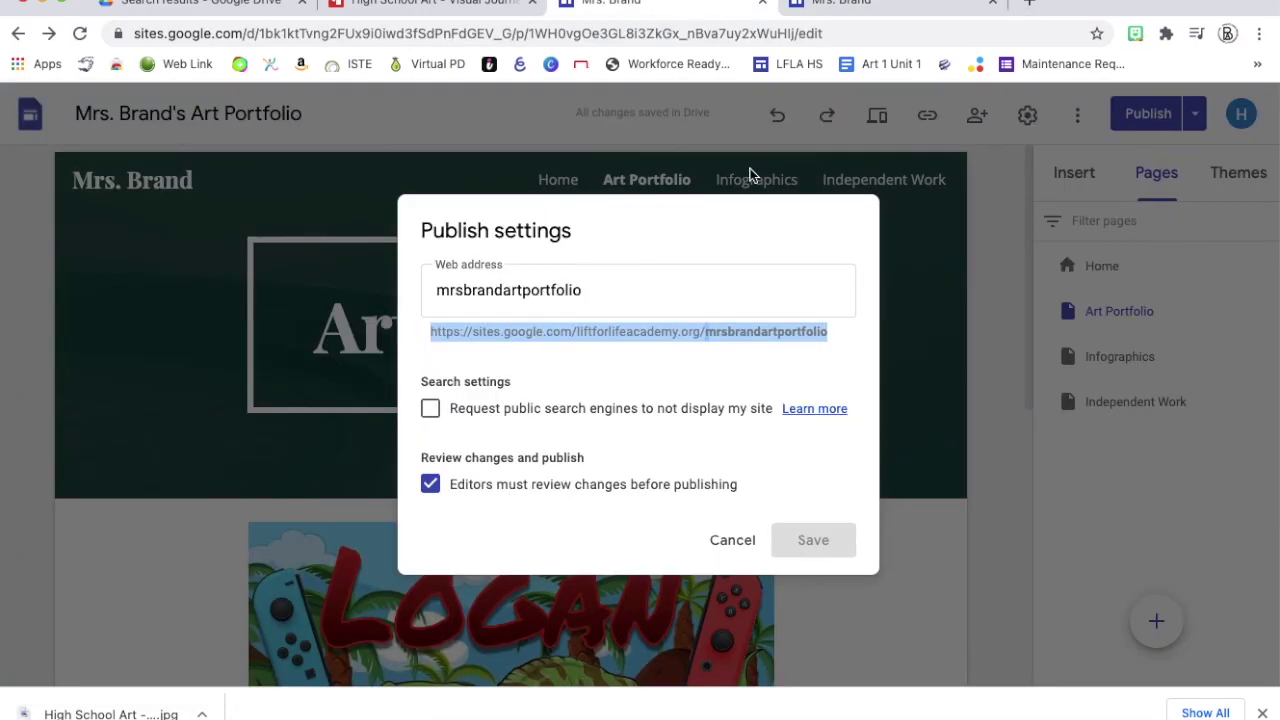
pyautogui.click(715, 553)
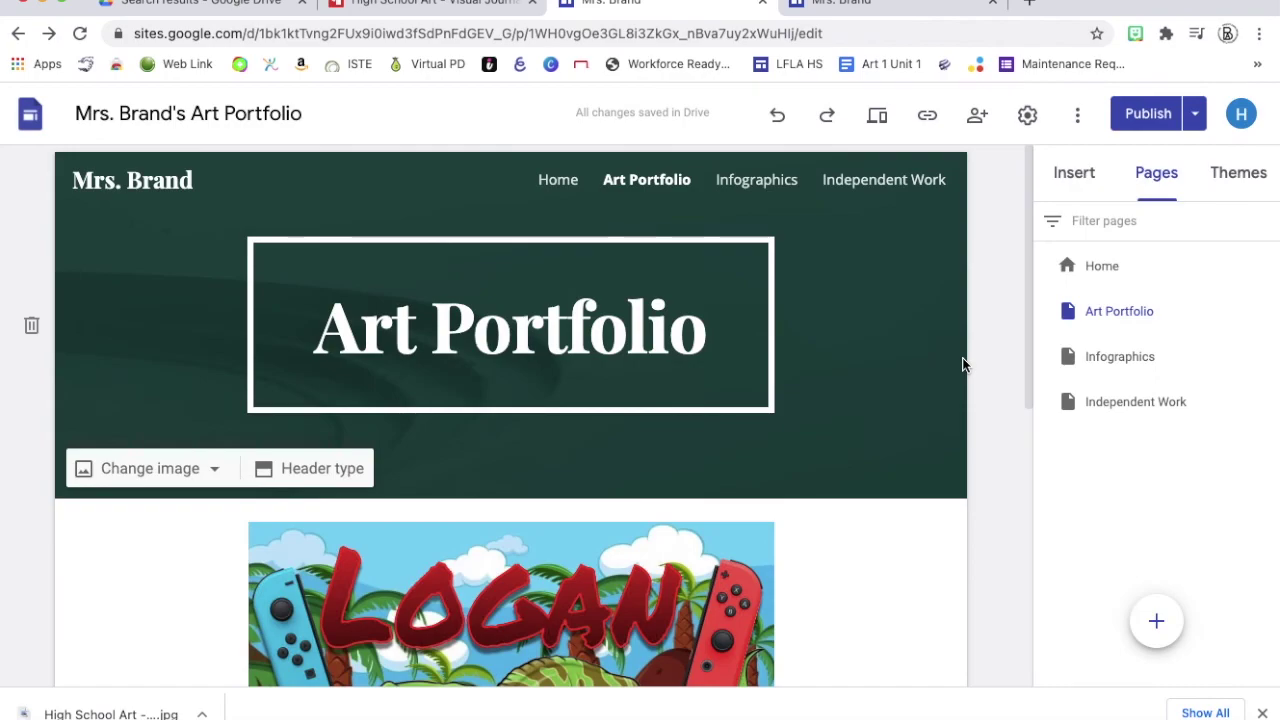